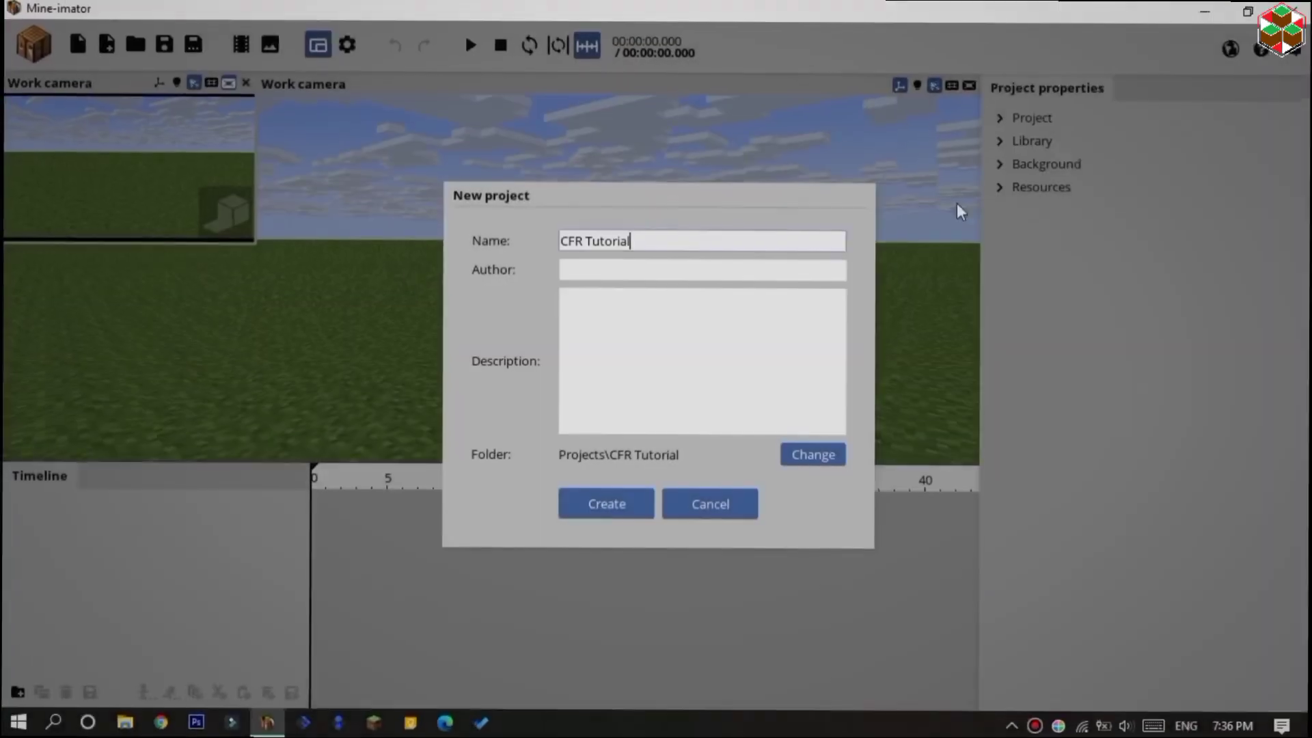
- Fill in the author name for the CFR Tutorial project and create the project
left_click(572, 270)
type("Nuritmator")
left_click(608, 509)
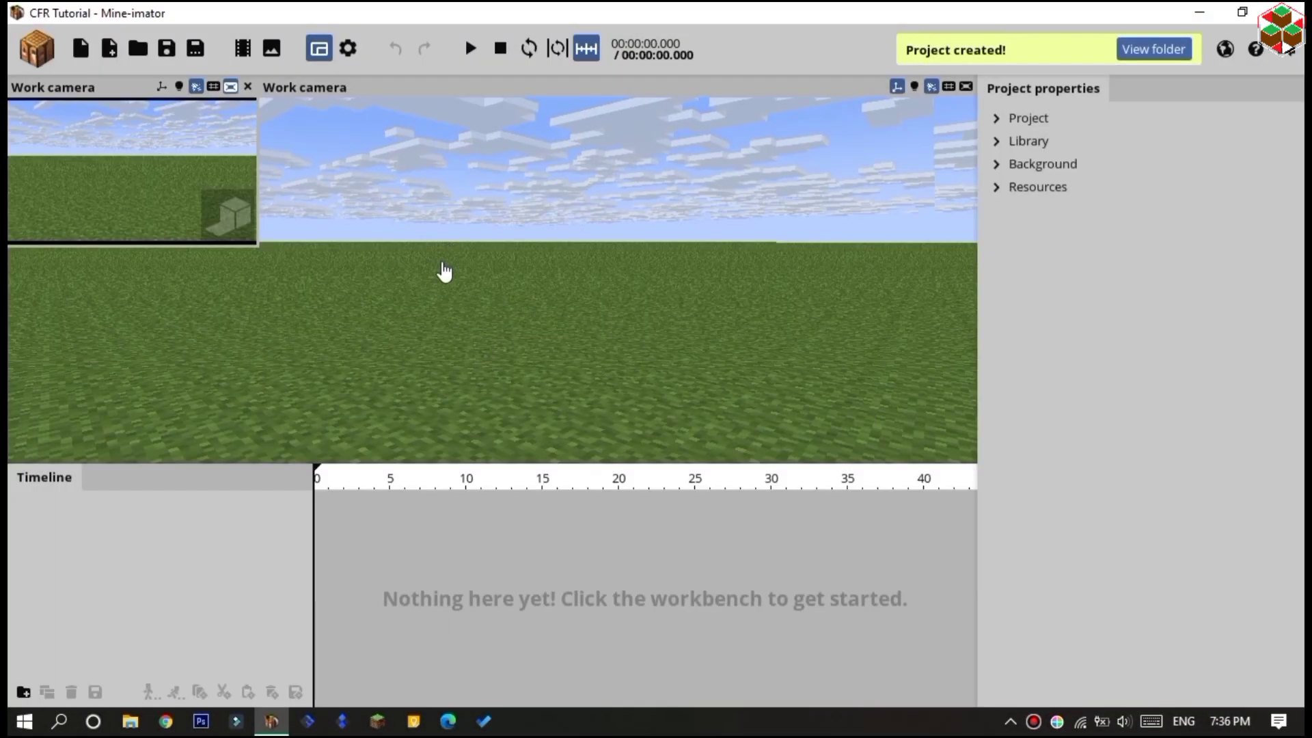
- Import the male face rig file "CFR v.2 Male [Skin color].miobject" from the CFR V2 folder
left_click(109, 46)
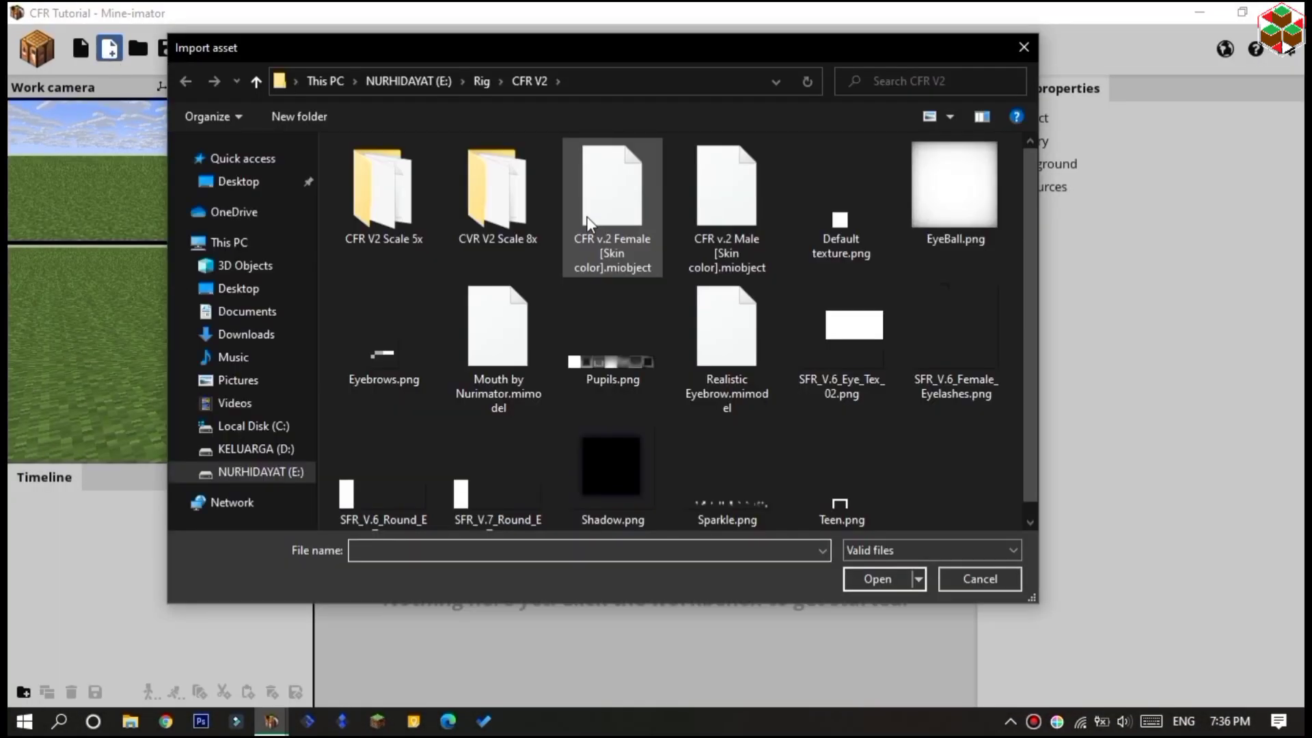
left_click(726, 225)
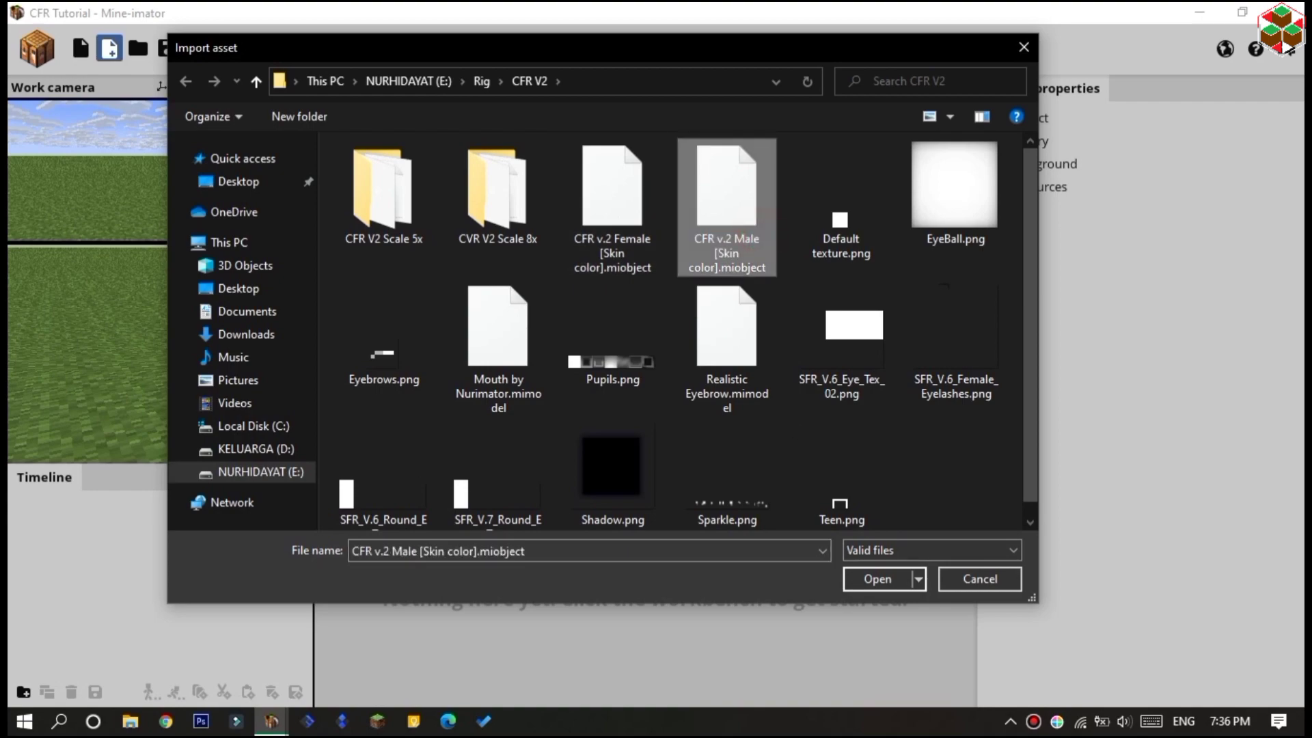
left_click(877, 579)
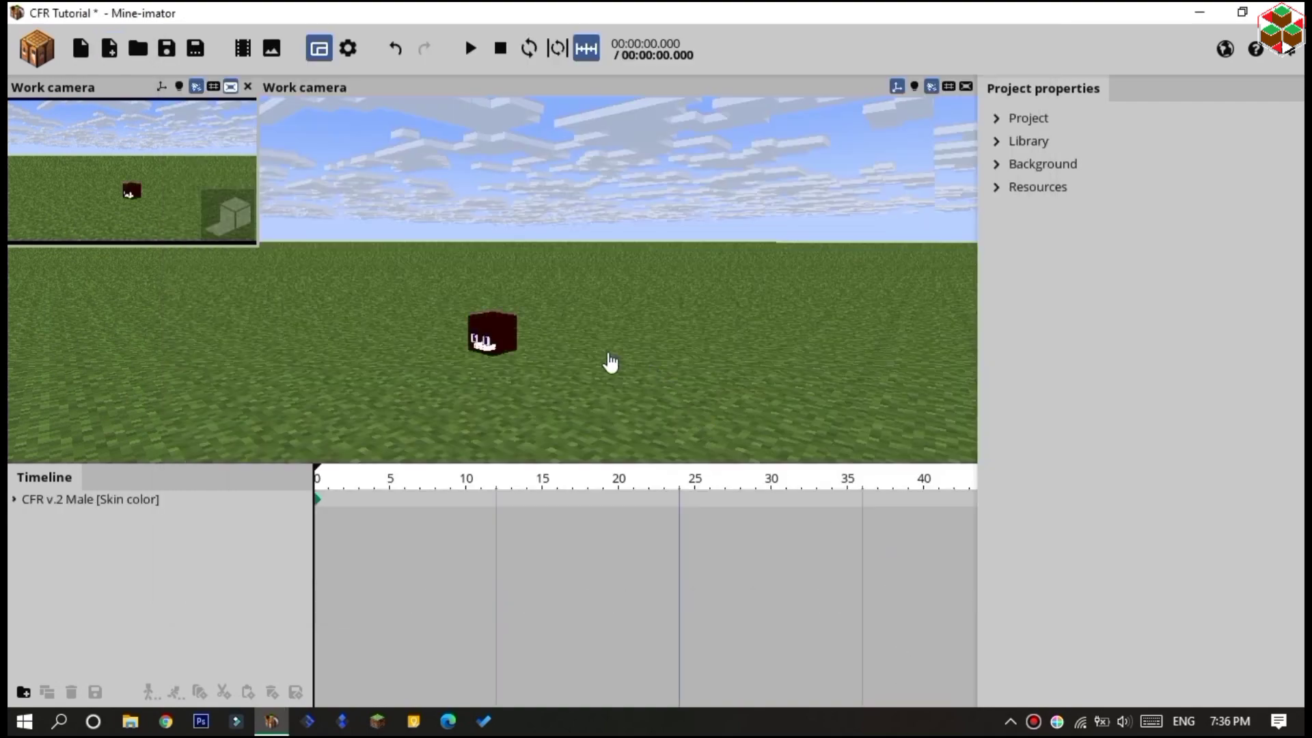
- Create a character from the KEN Model Template(Male) model
left_click_drag(609, 355, 697, 335)
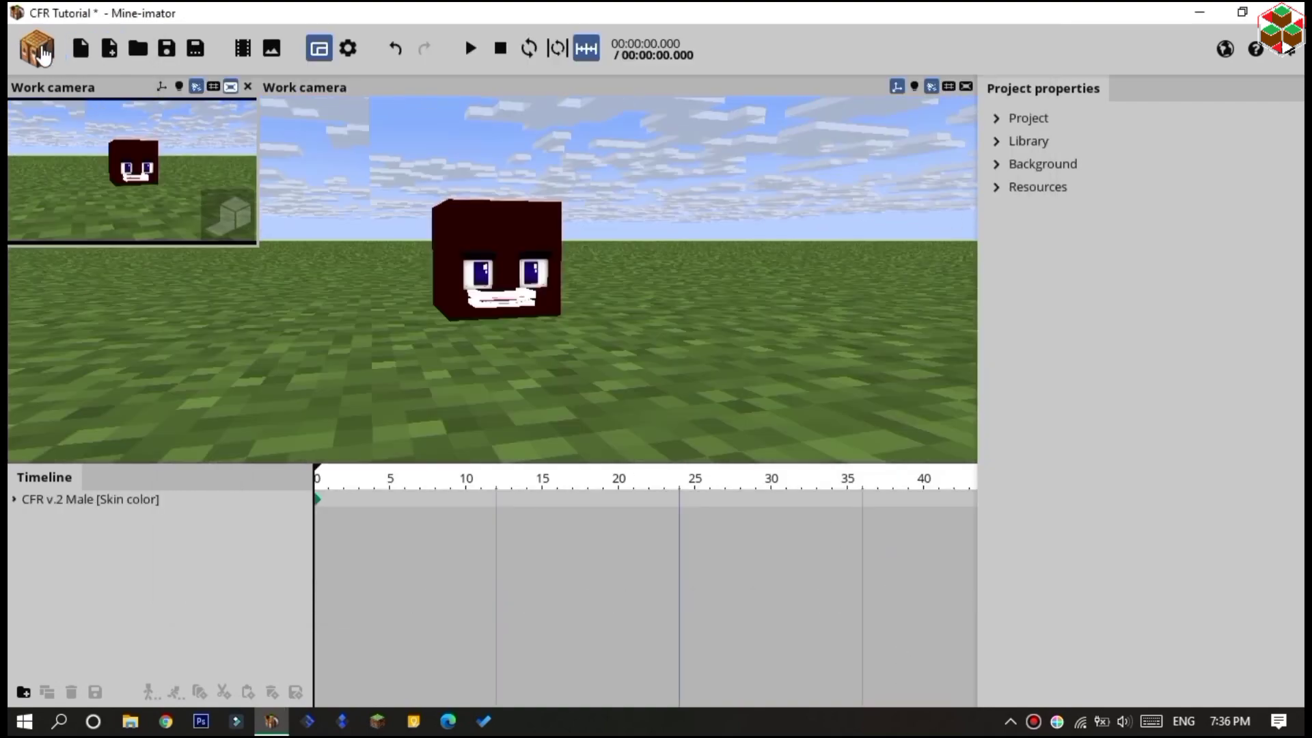
left_click(41, 47)
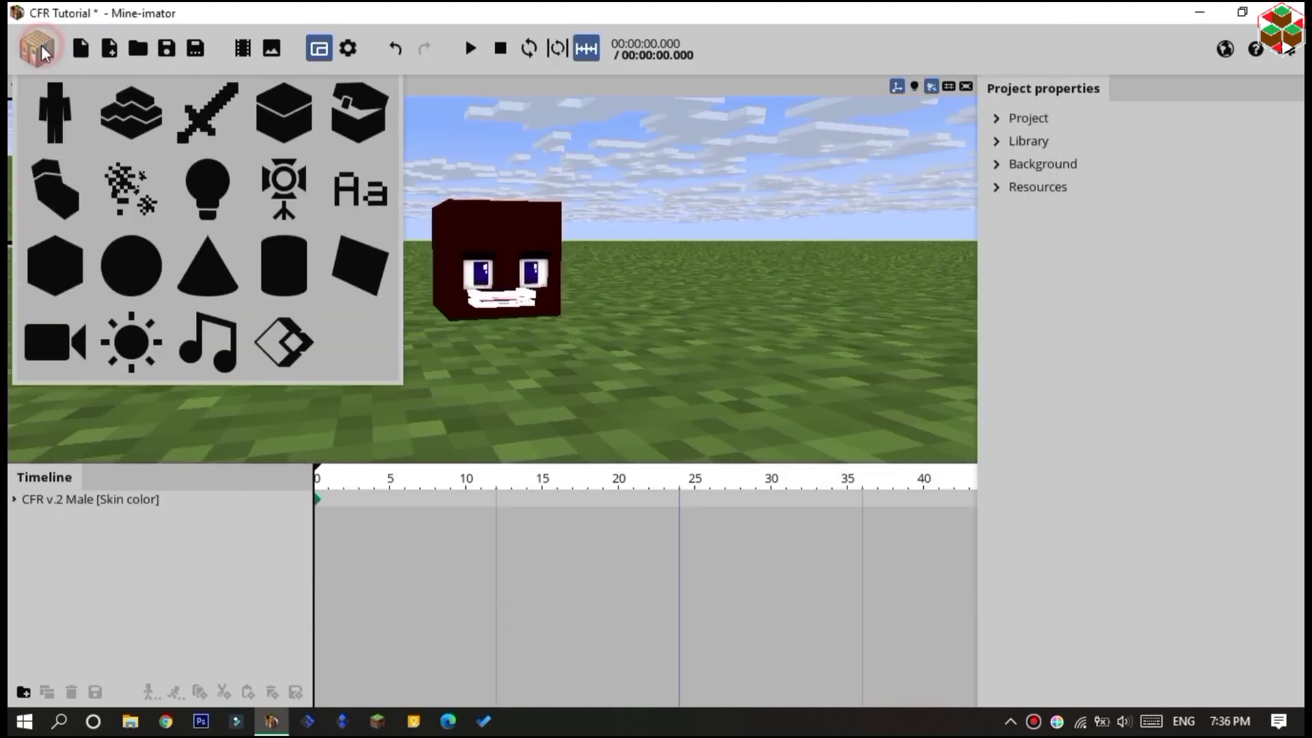
left_click(60, 123)
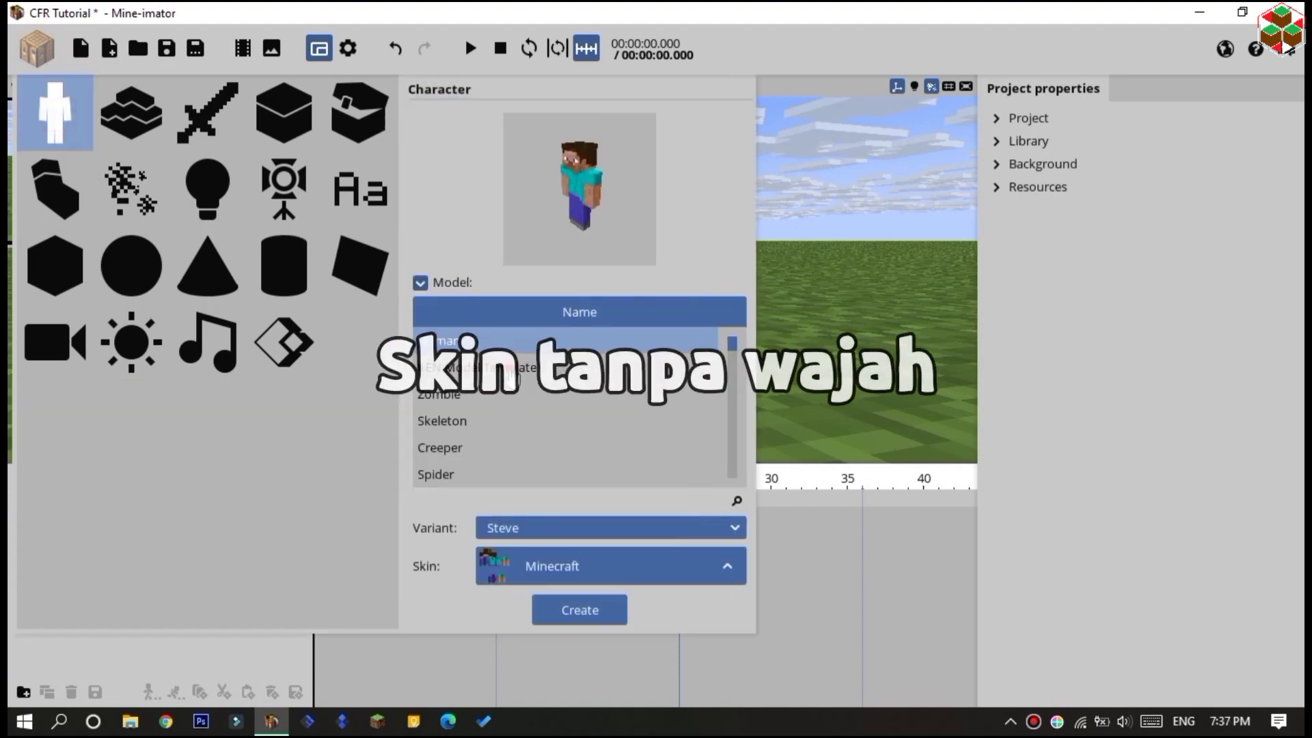
left_click(486, 367)
left_click(585, 622)
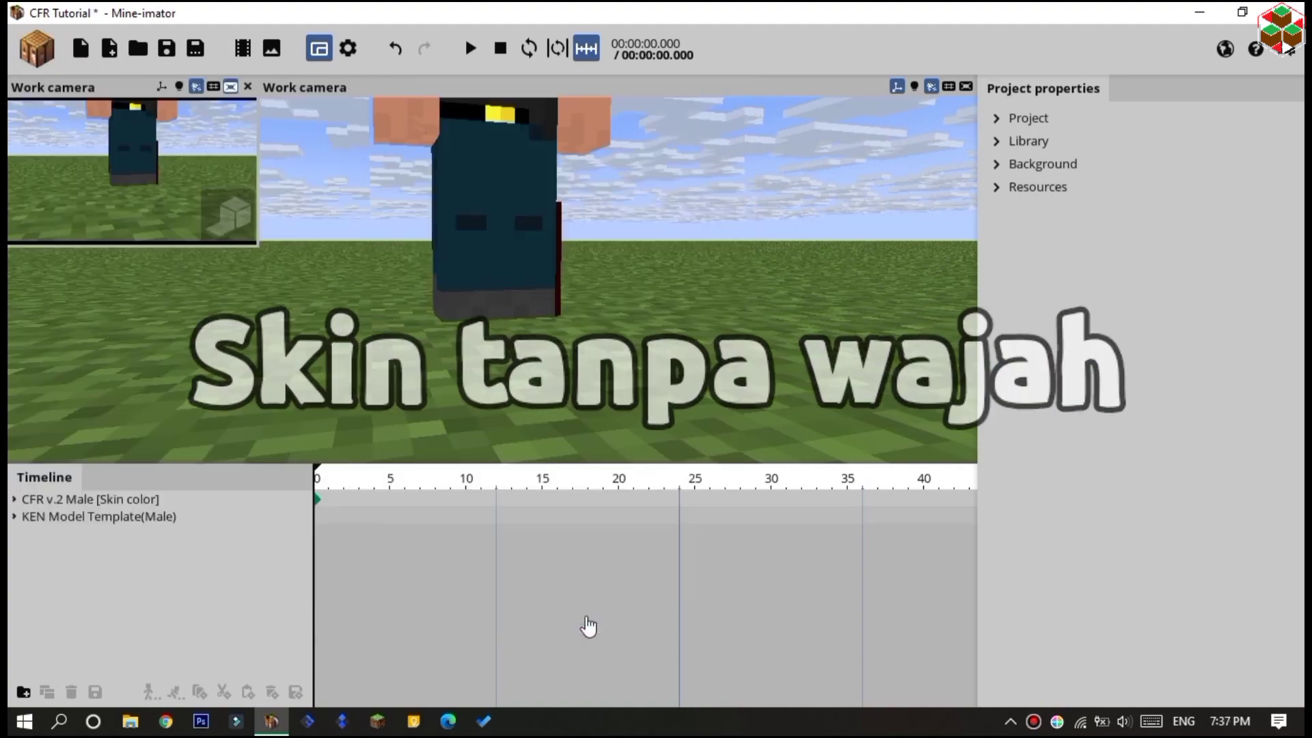
- Parent the CFR v.2 Male [Skin color] rig to the Head of KEN Model Template(Male) in the timeline hierarchy
mouse_move(616, 249)
left_mouse_down()
mouse_move(615, 287)
mouse_move(615, 171)
mouse_move(615, 239)
left_mouse_up()
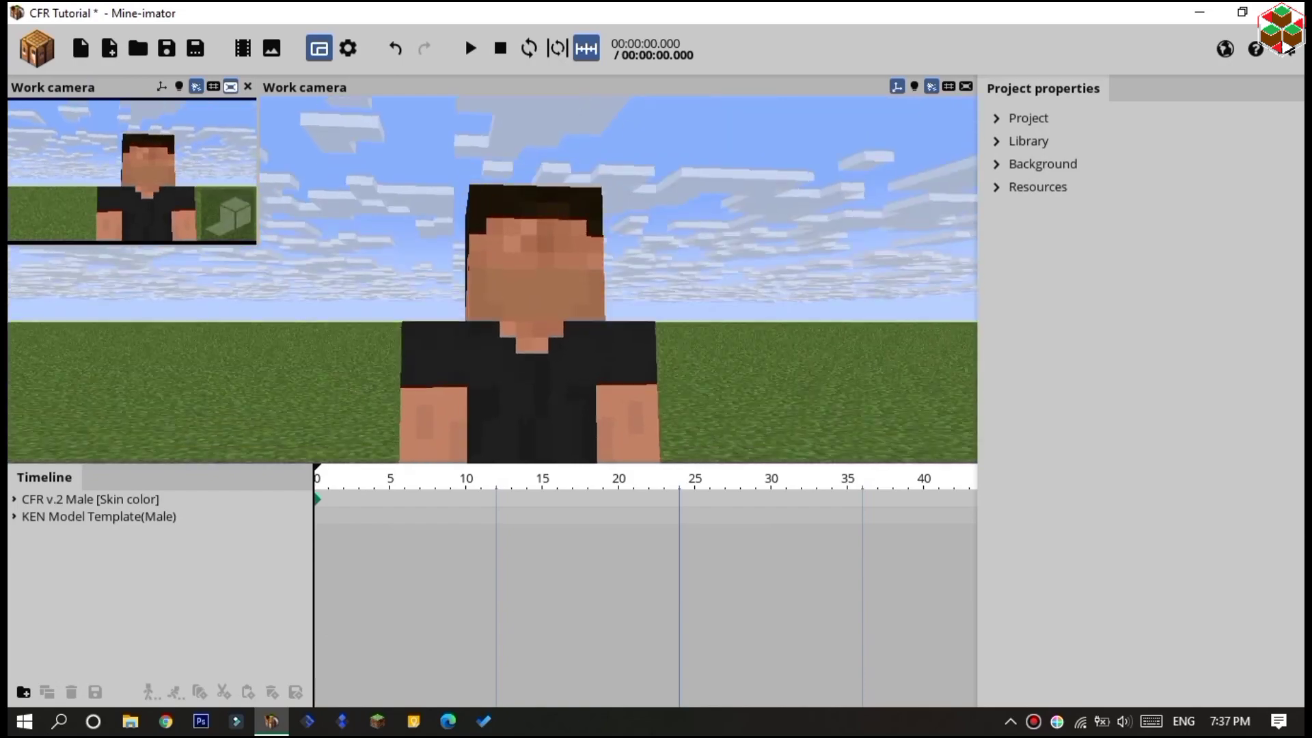
left_click(13, 518)
left_click(29, 534)
left_click(42, 552)
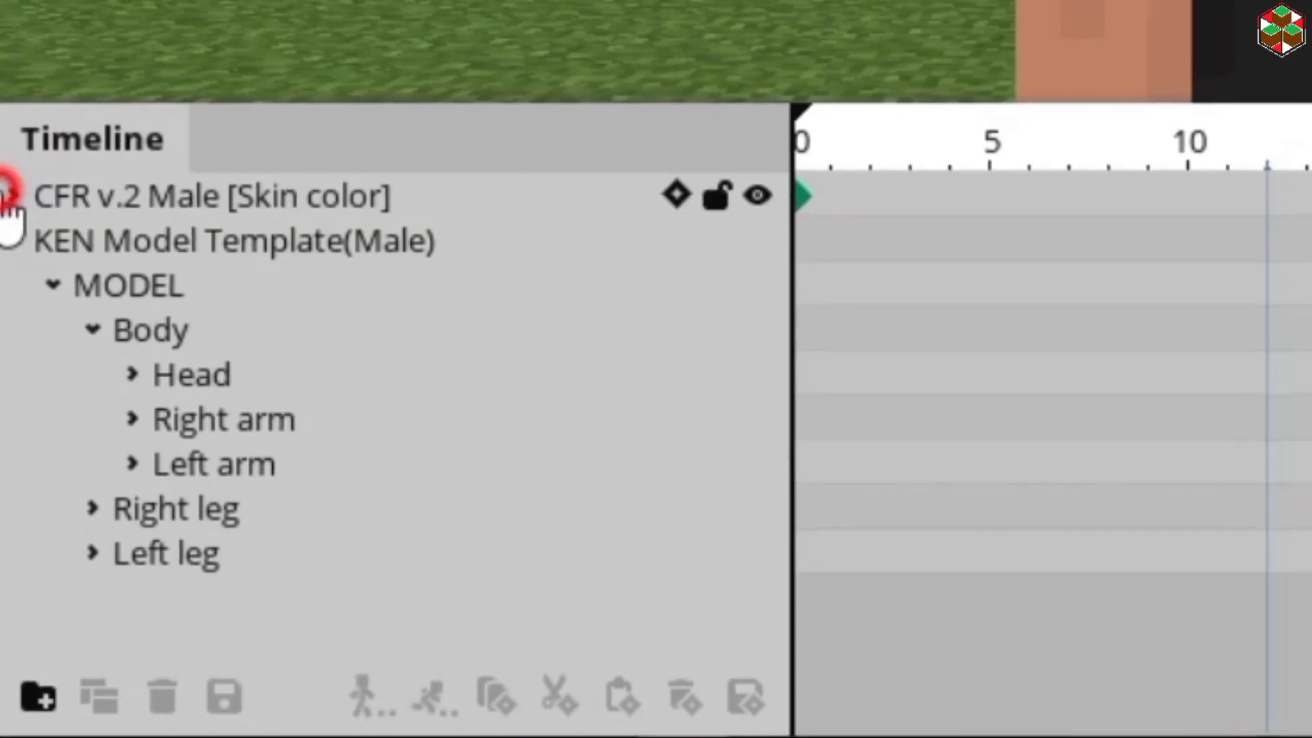
left_click(129, 209)
left_click_drag(222, 214, 399, 398)
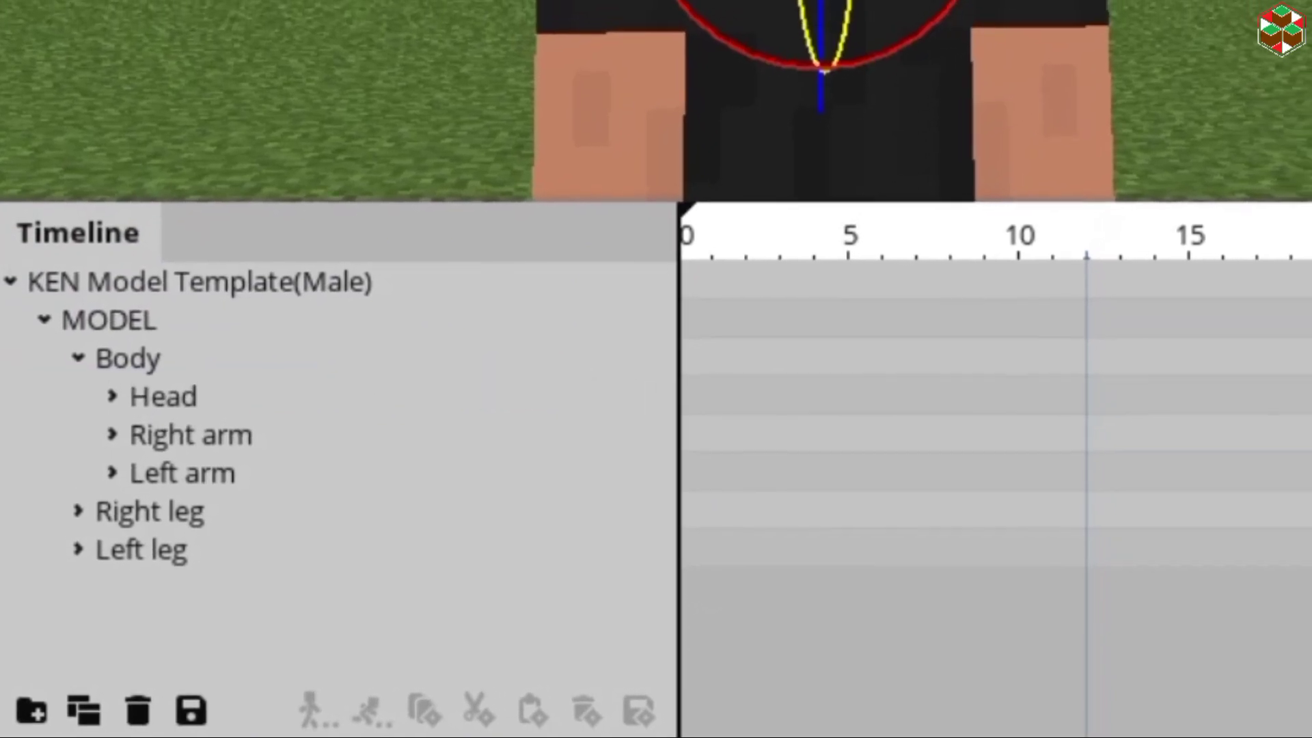
- Expand the Head and the face rig beneath it in the timeline to list the facial controls
left_click(119, 375)
left_click(74, 585)
scroll(113, 572, "down", 2)
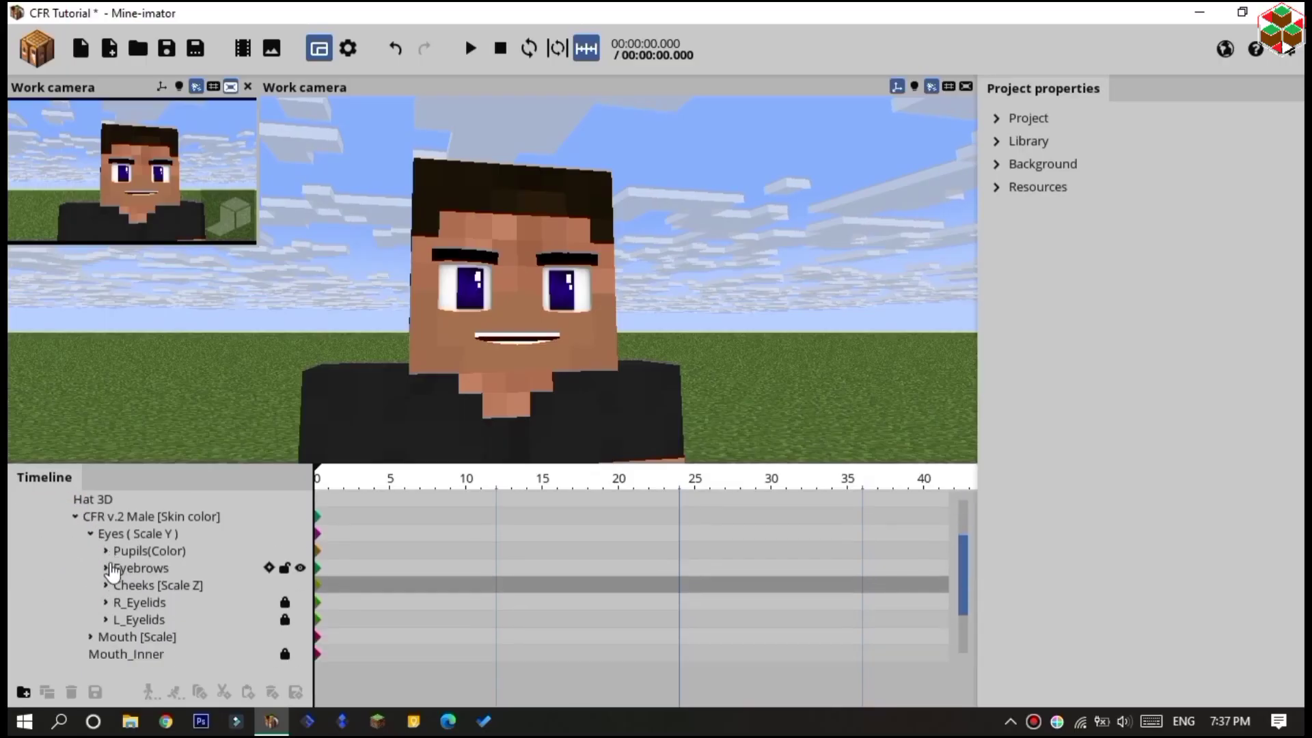
- Sample the skin color from the character's face and set it, A47051, as the blend color of CFR v.2 Male [Skin color]
left_click(1056, 726)
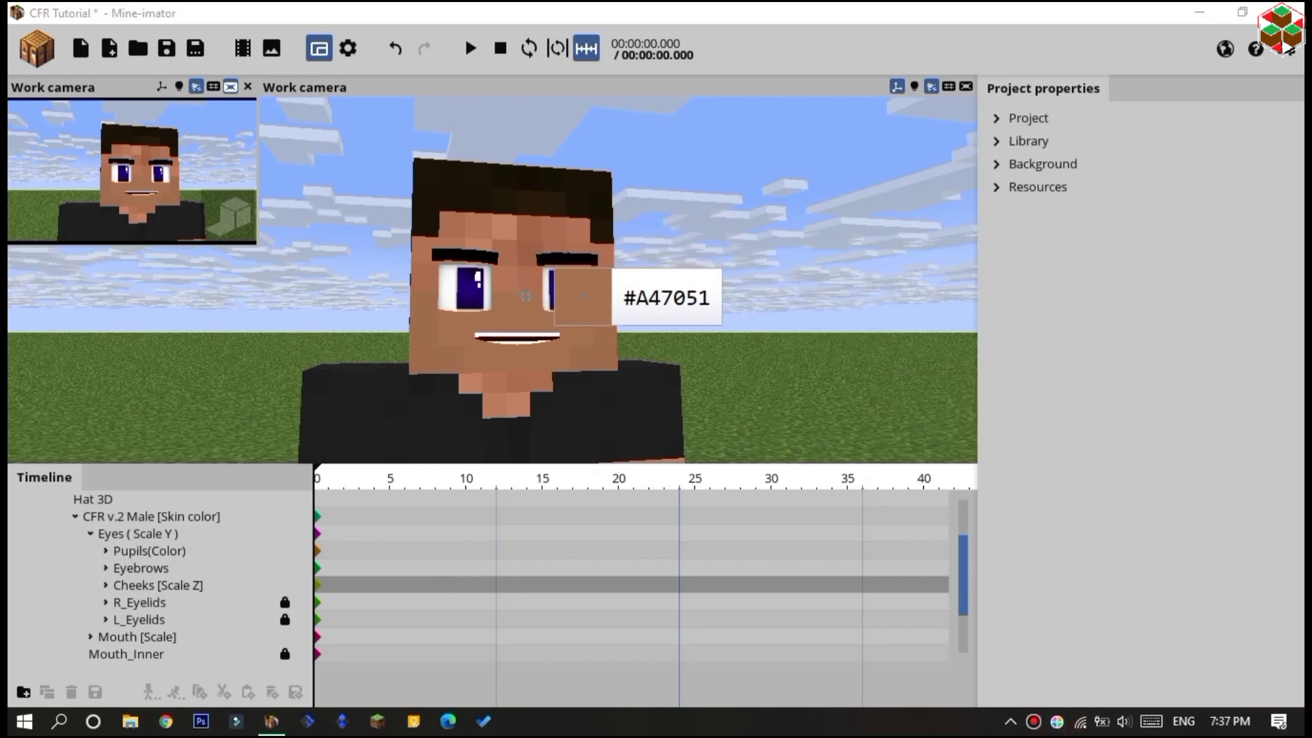
left_click(485, 368)
left_click(167, 517)
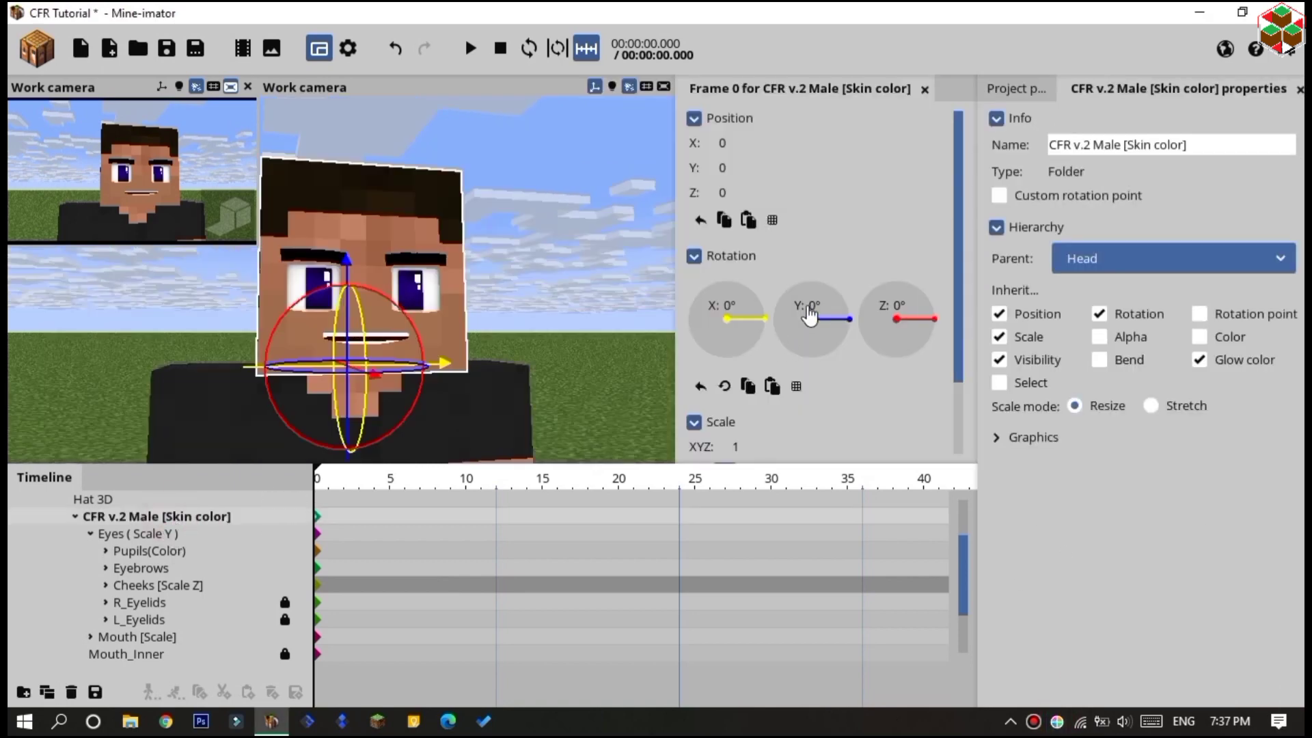
scroll(963, 205, "down", 3)
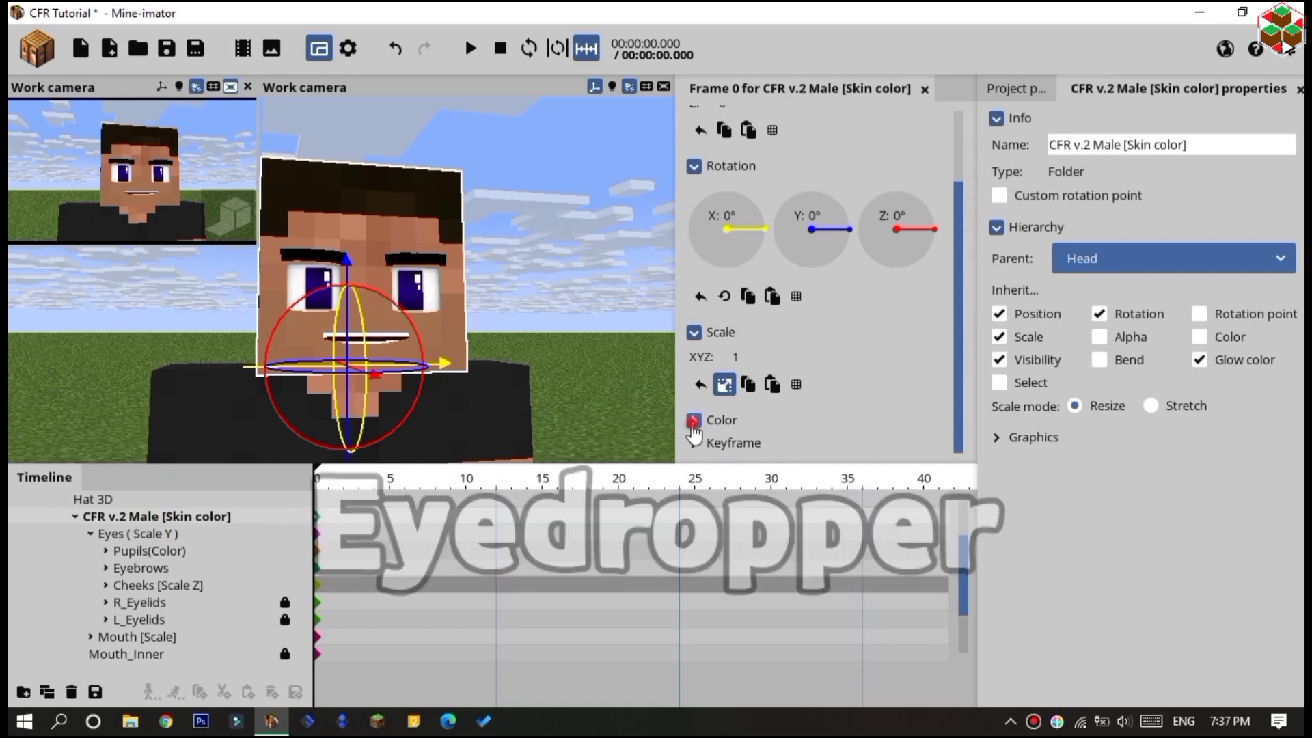
scroll(959, 292, "down", 8)
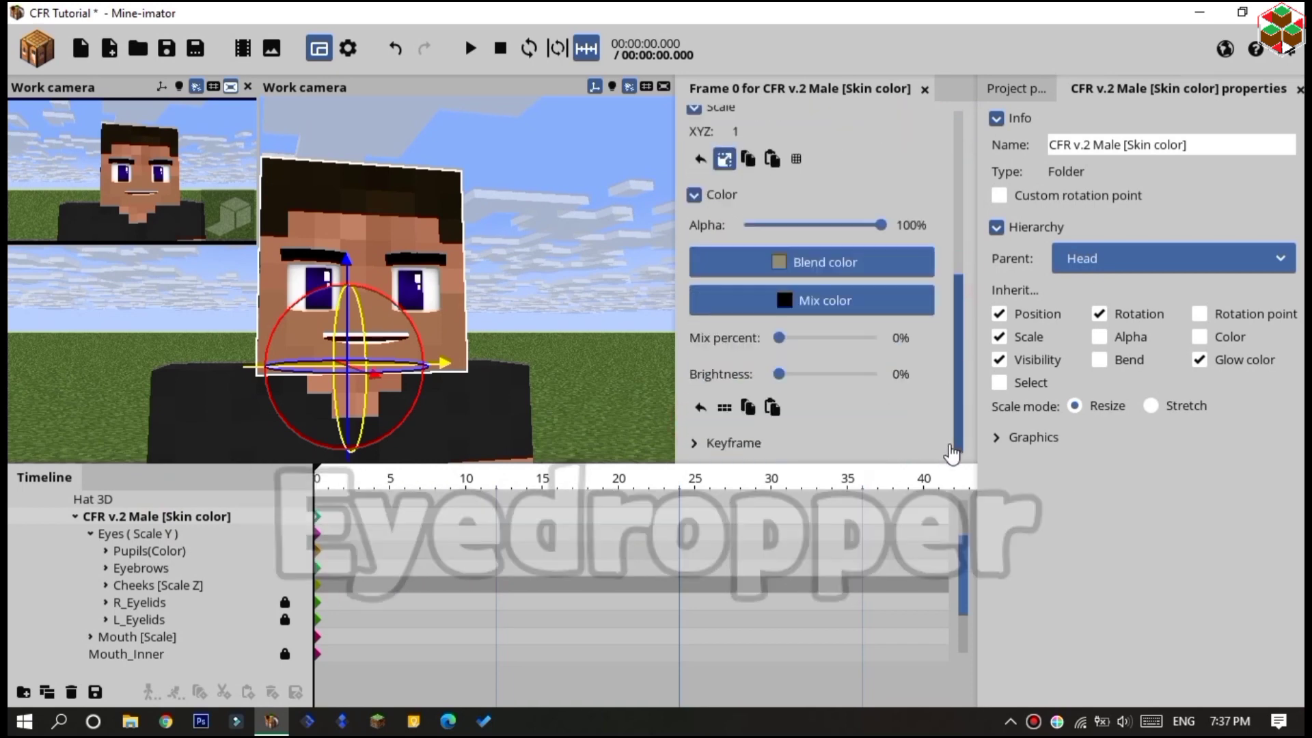
left_click(806, 265)
double_click(769, 390)
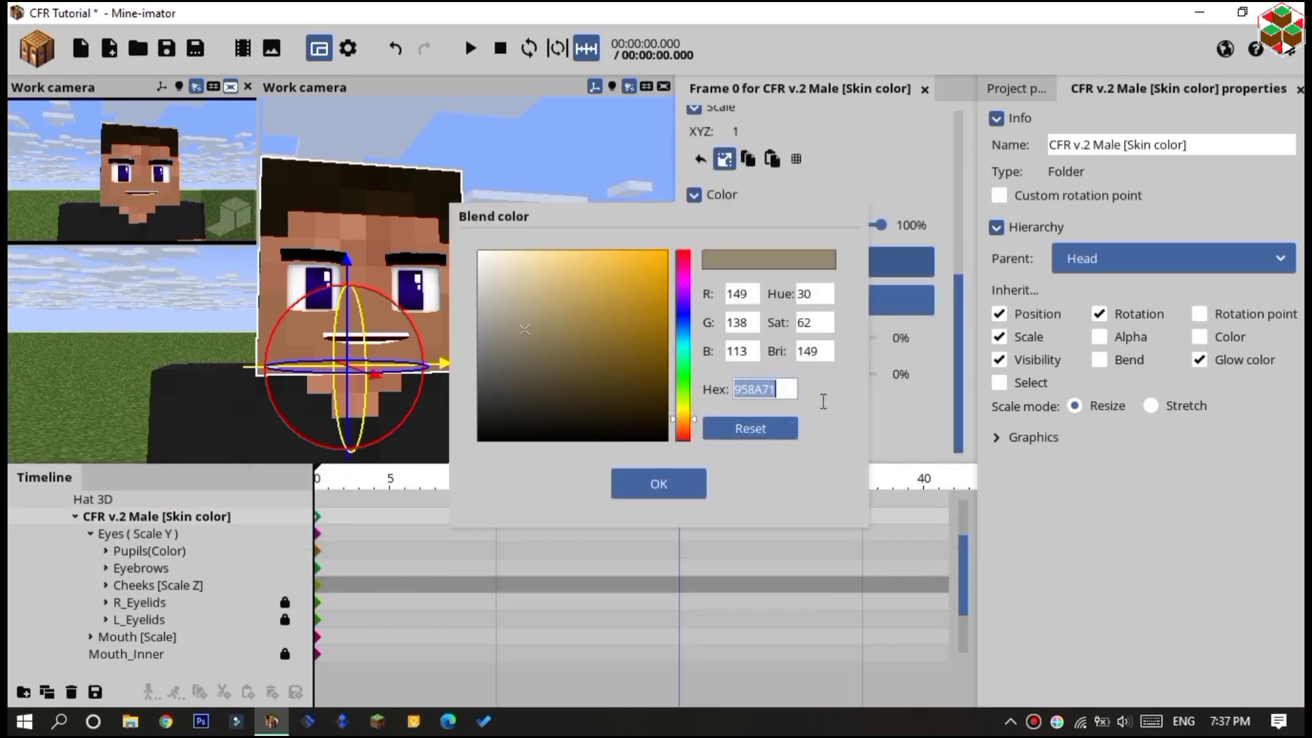
type("A47051")
left_click(660, 487)
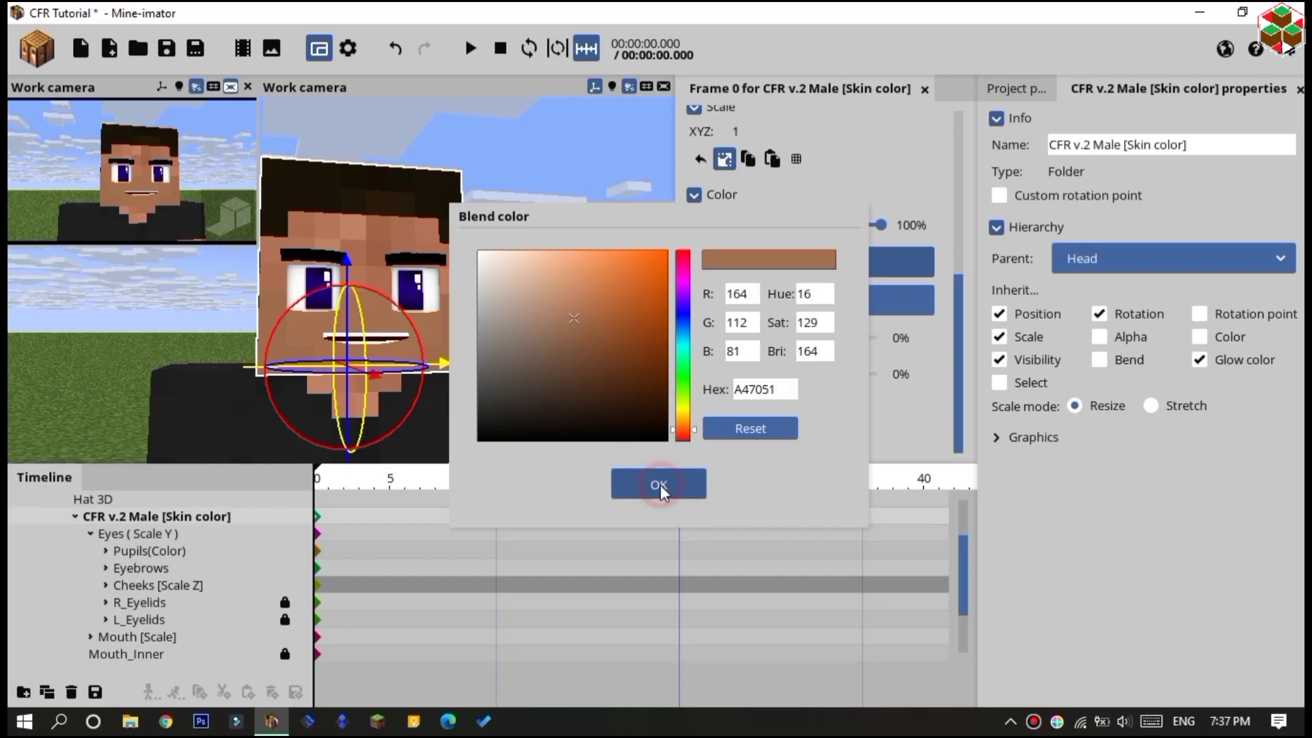
- Separate the scale of Eyes (Scale Y) into individual X, Y and Z values and try adjusting its Y scale
left_click(437, 348)
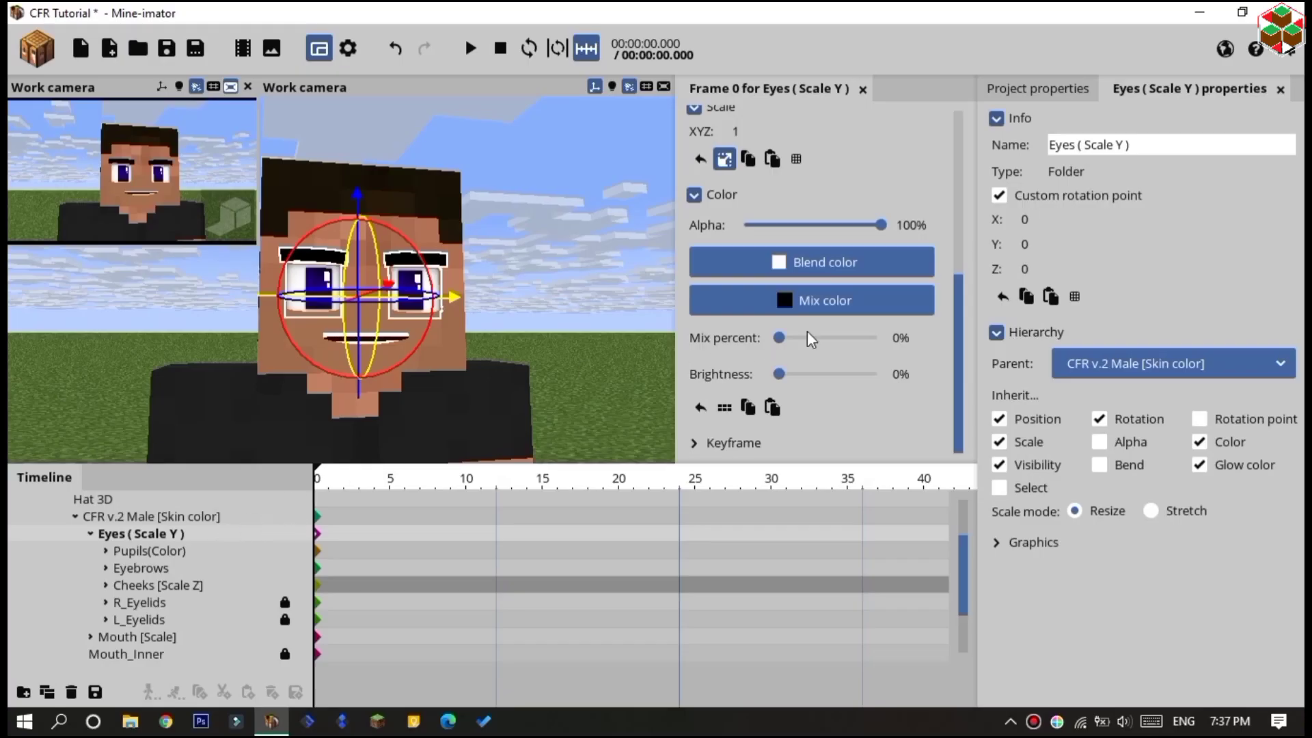
left_click_drag(960, 319, 960, 272)
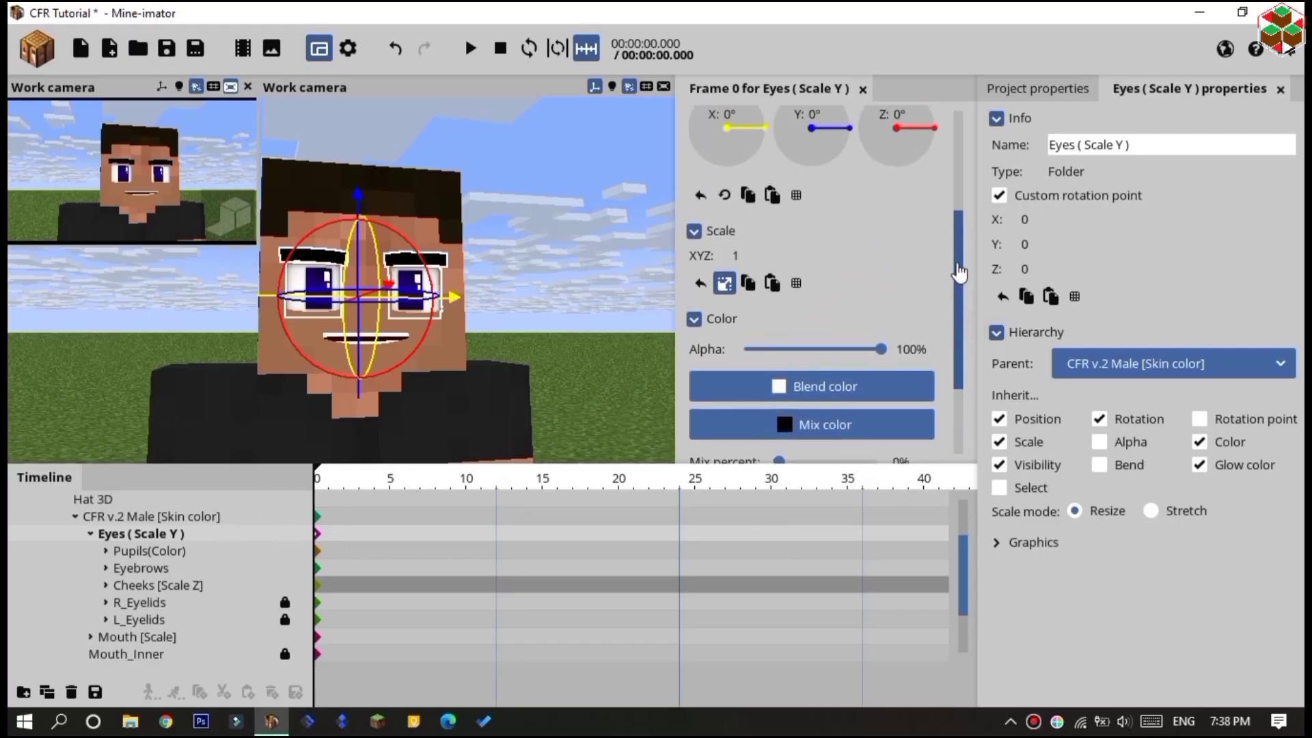
left_click(725, 283)
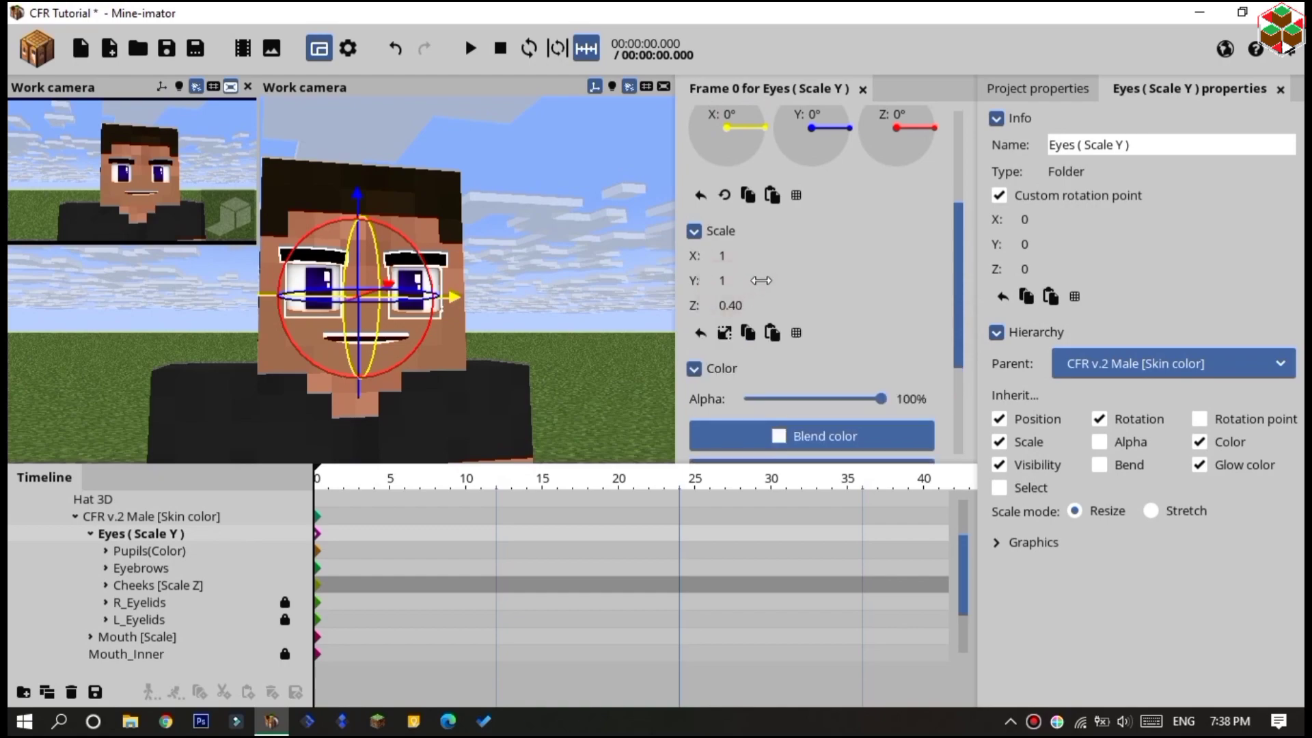
left_click_drag(740, 278, 752, 281)
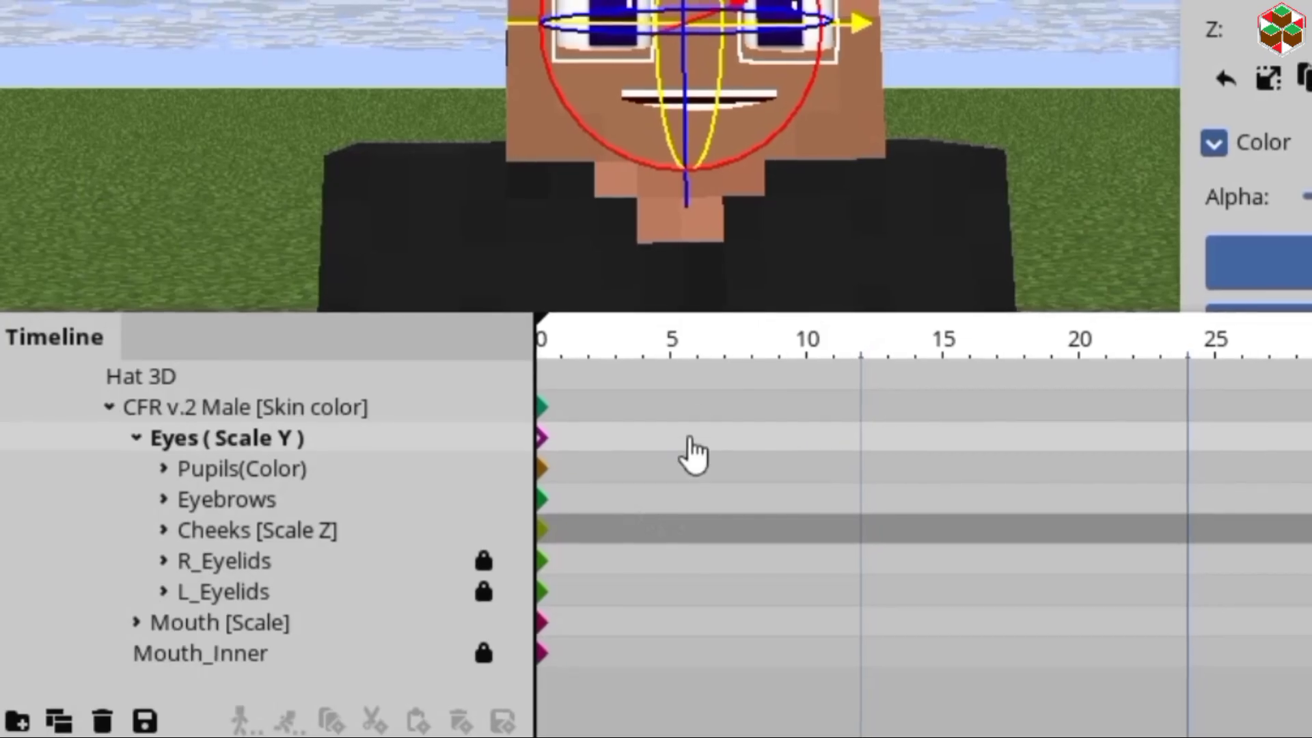
- Animate a blink on Eyes (Scale Y) with keyframes at frames 6, 9 and 12, lowering the Y scale at frame 9, and play it
left_click(400, 537)
left_click_drag(670, 440, 696, 440)
left_click(844, 446)
left_click(765, 448)
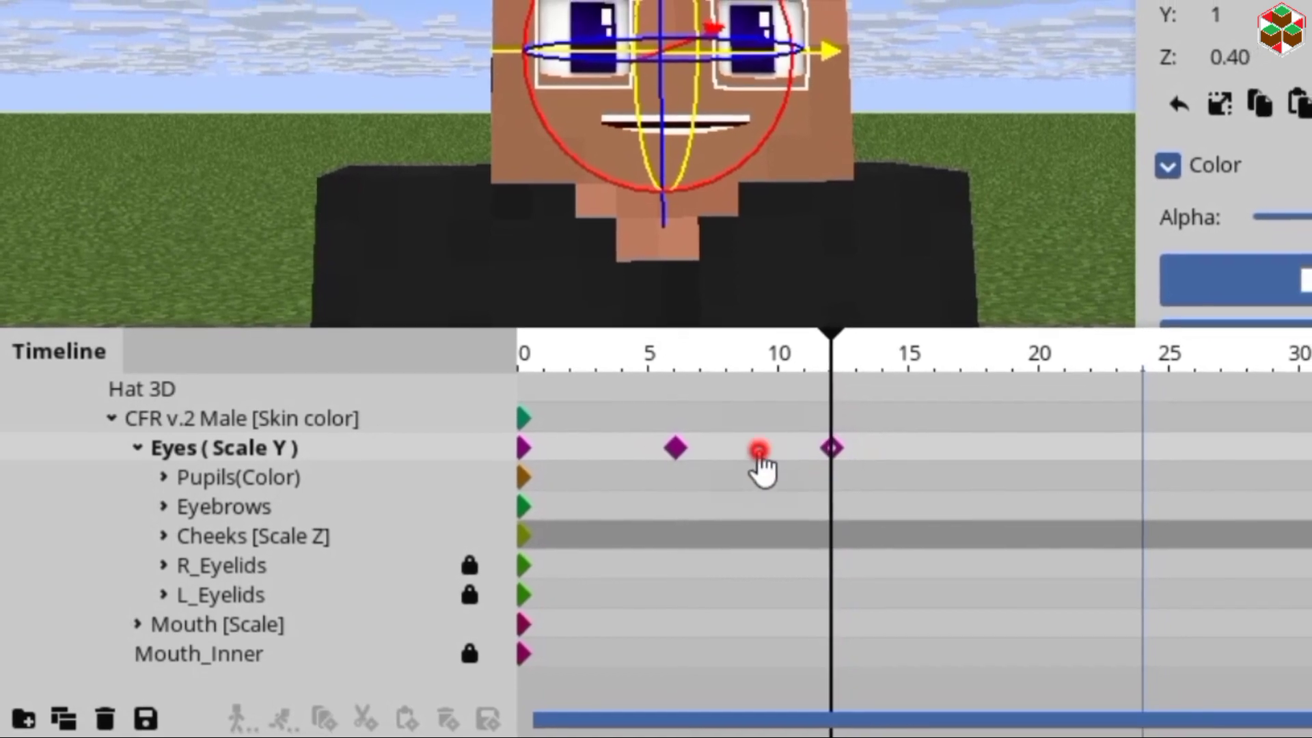
left_click(751, 453)
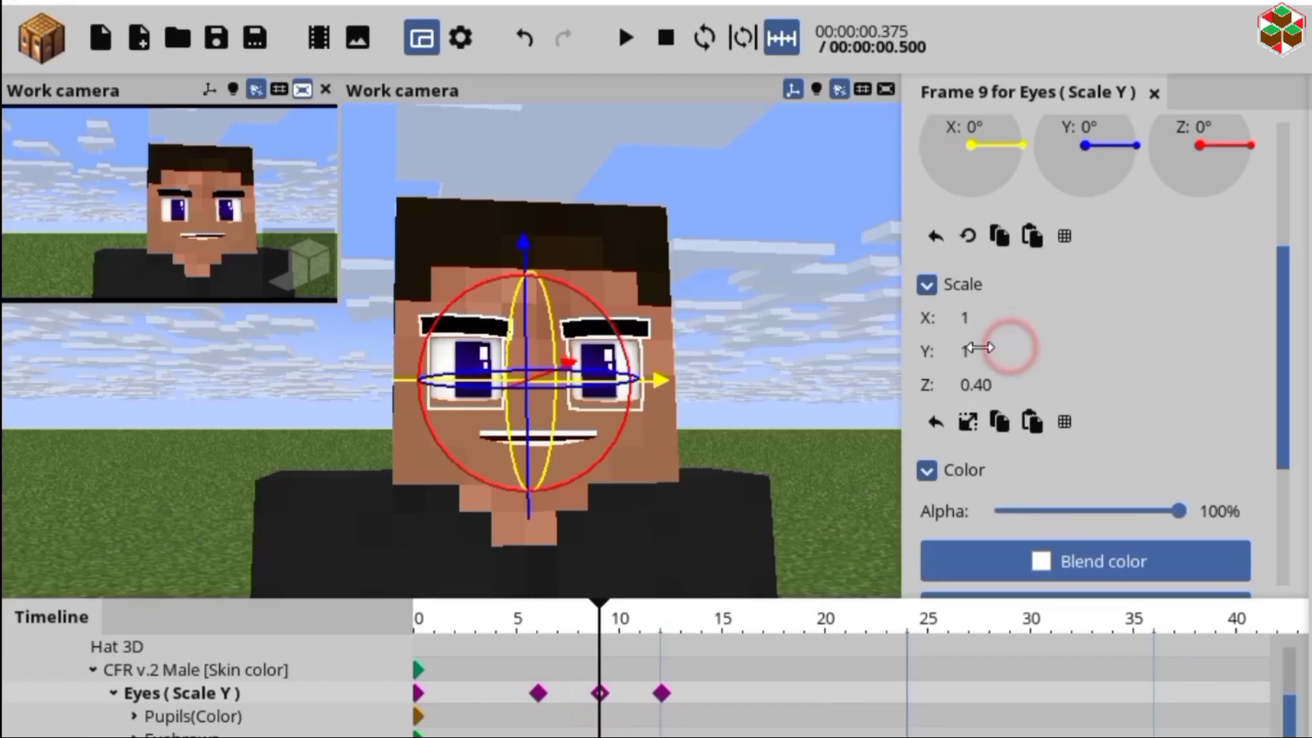
left_click_drag(979, 348, 765, 354)
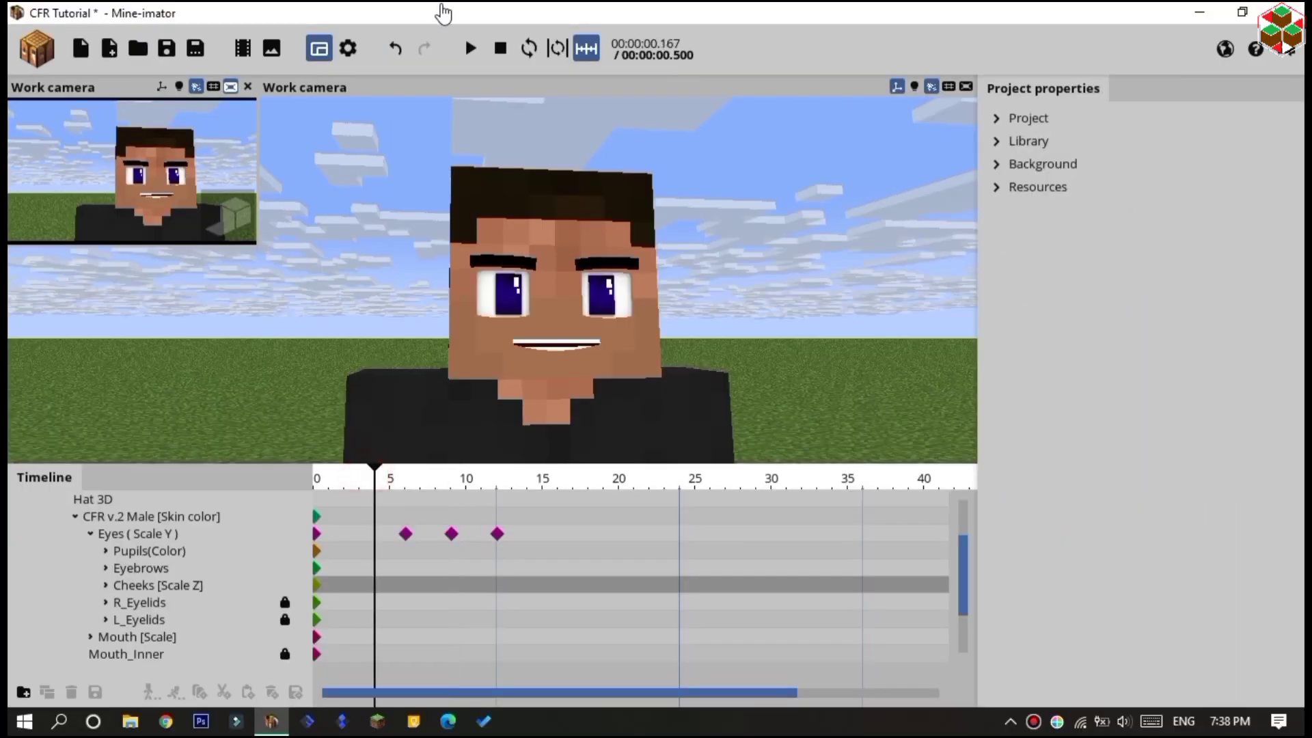
left_click(470, 50)
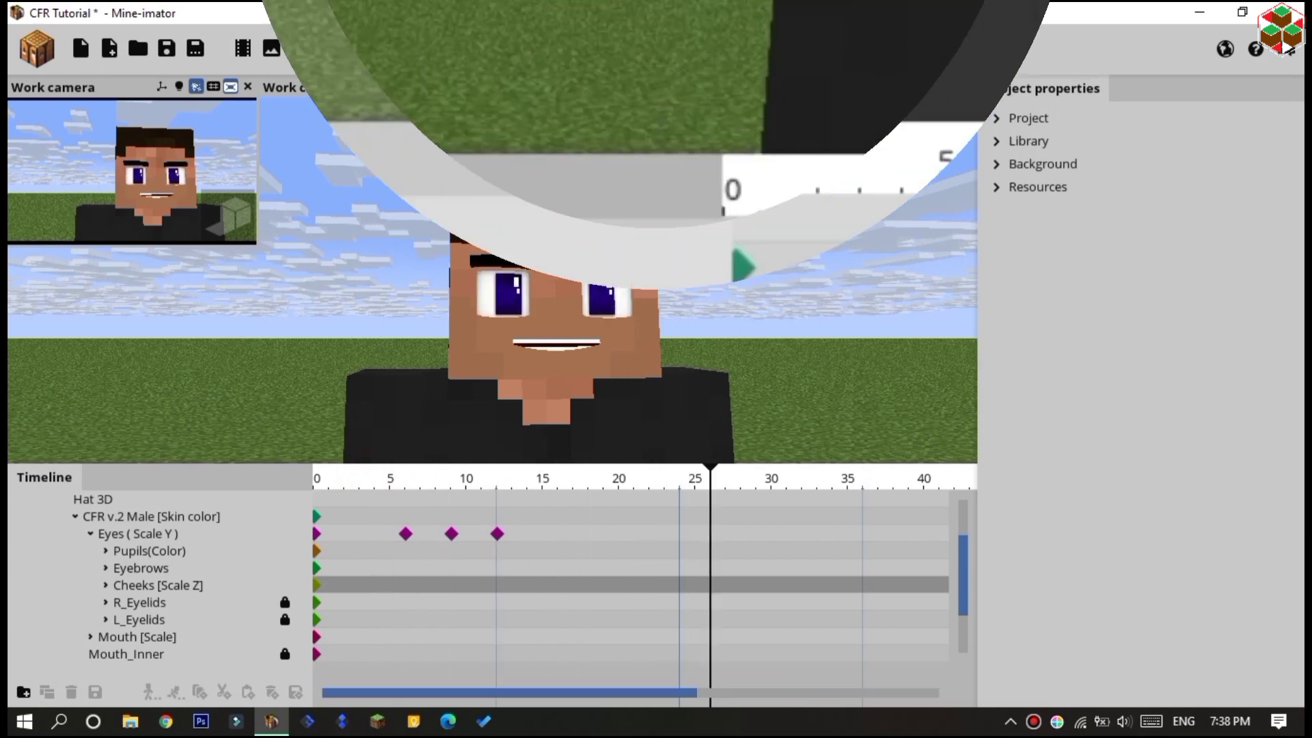
- Change the blend color of Pupils(Color) to red
left_click(162, 553)
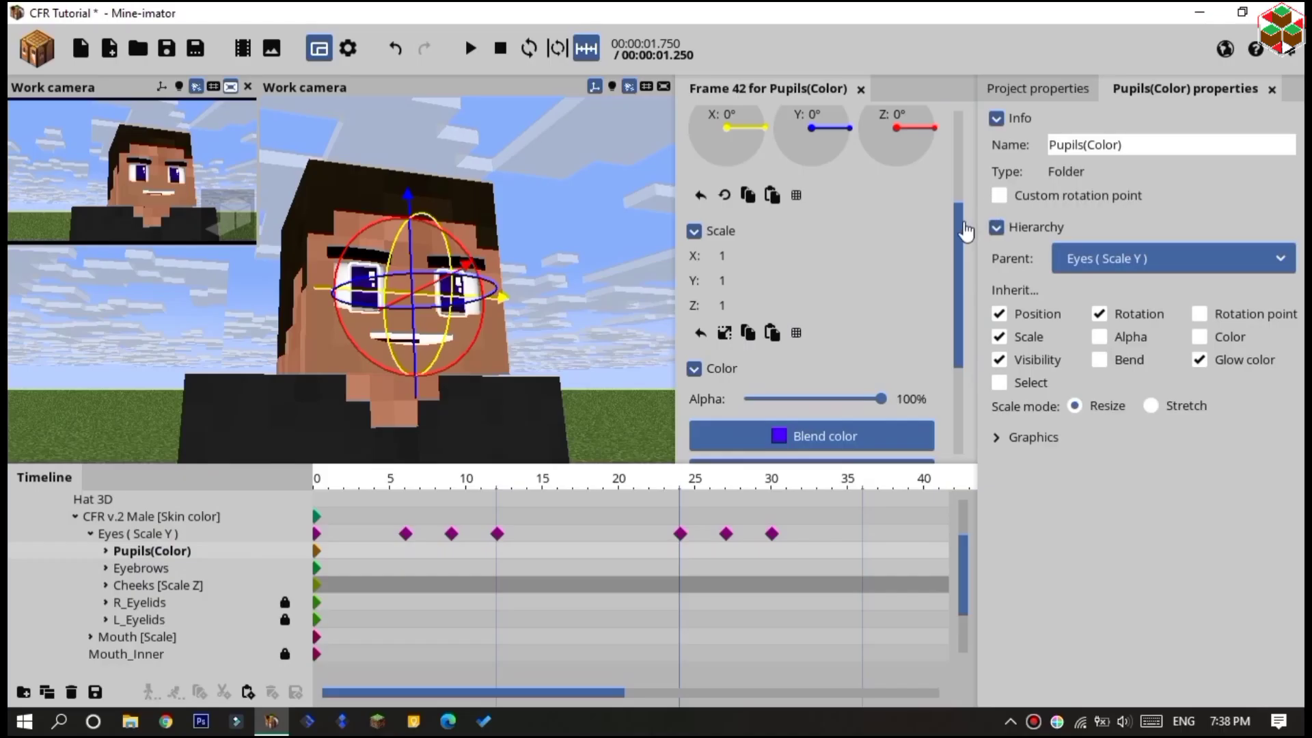
left_click_drag(966, 232, 959, 313)
left_click(813, 265)
left_click_drag(593, 235, 753, 223)
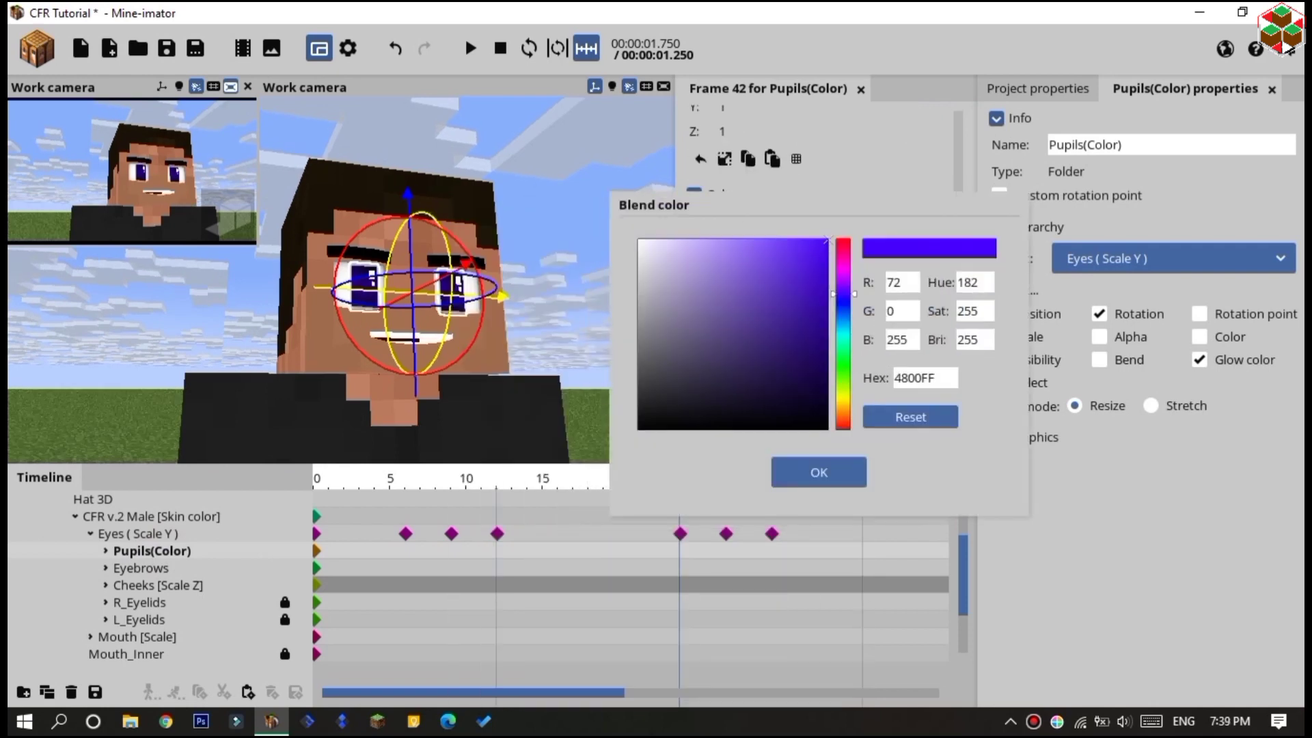
key("w")
right_click_drag(479, 240, 447, 245)
key("s")
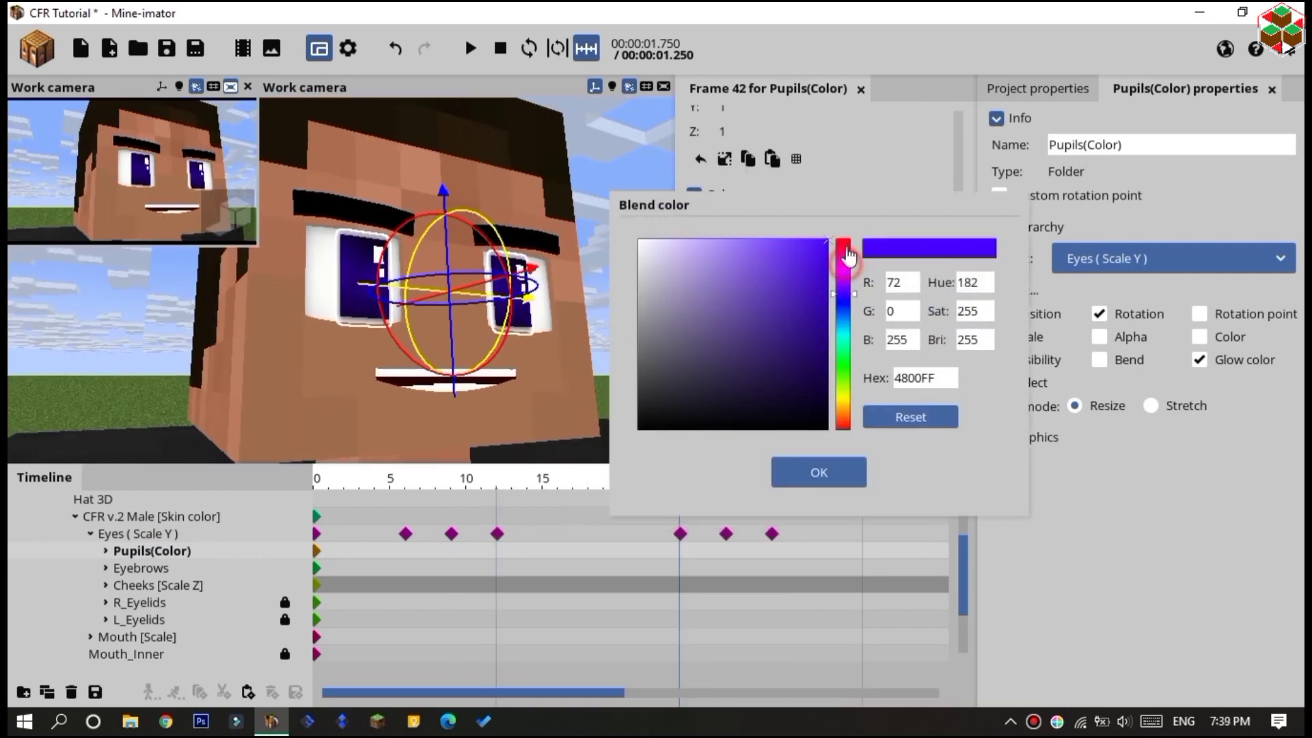
left_click_drag(848, 254, 847, 205)
left_click(801, 471)
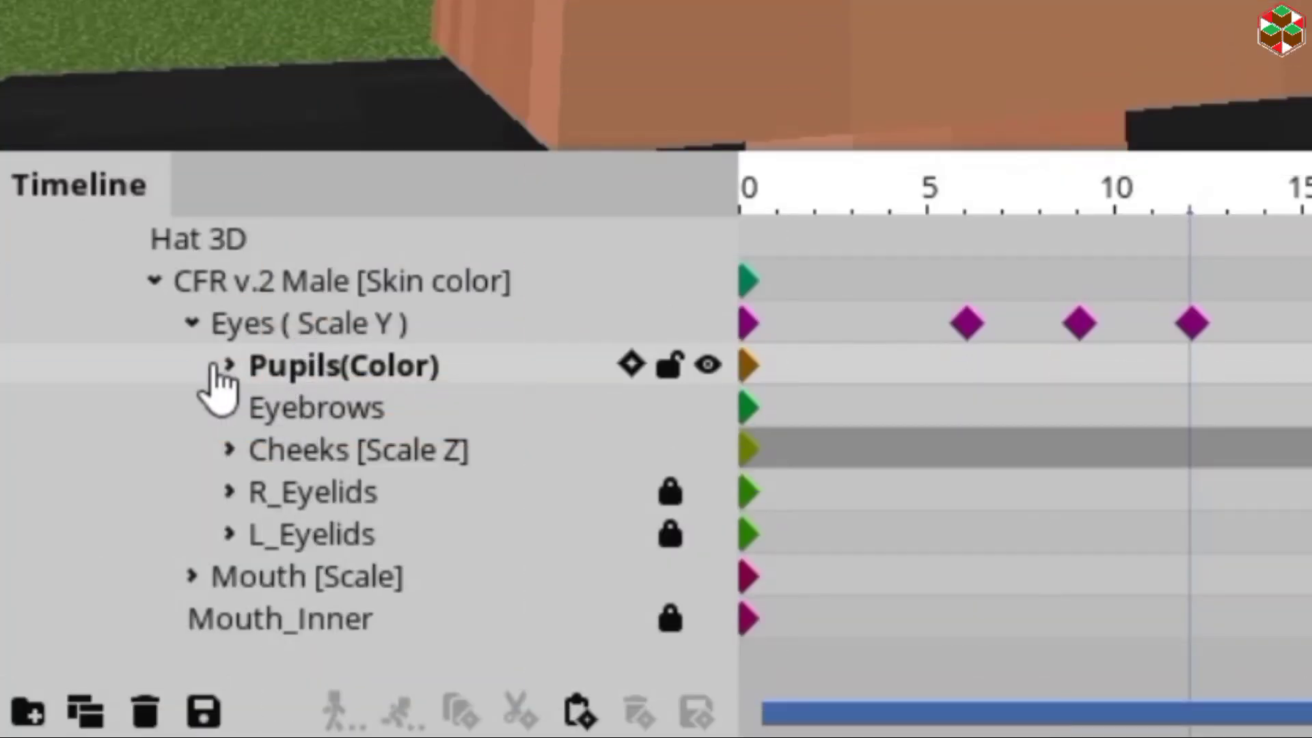
- Expand Pupils(Color) and select the frame 0 keyframes of both R.Pupile and L.Pupile together
left_click(225, 366)
left_click(371, 410)
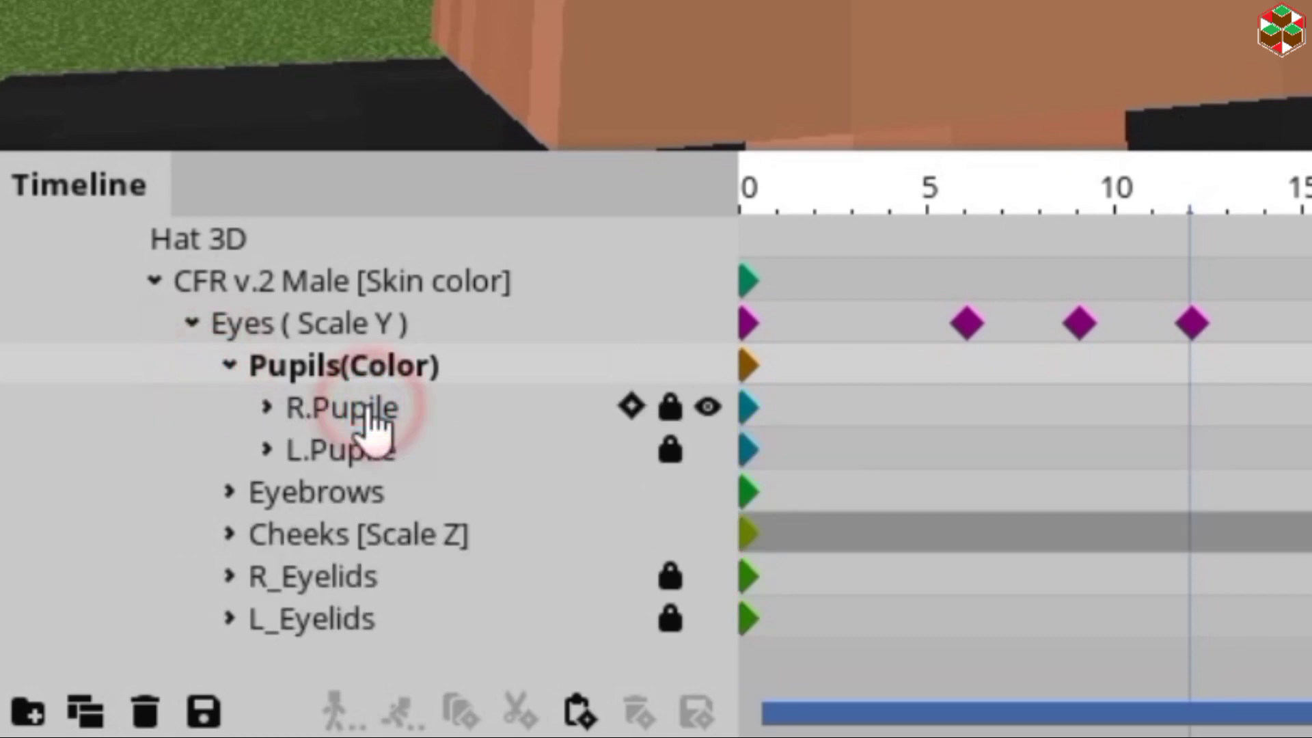
left_click(382, 465)
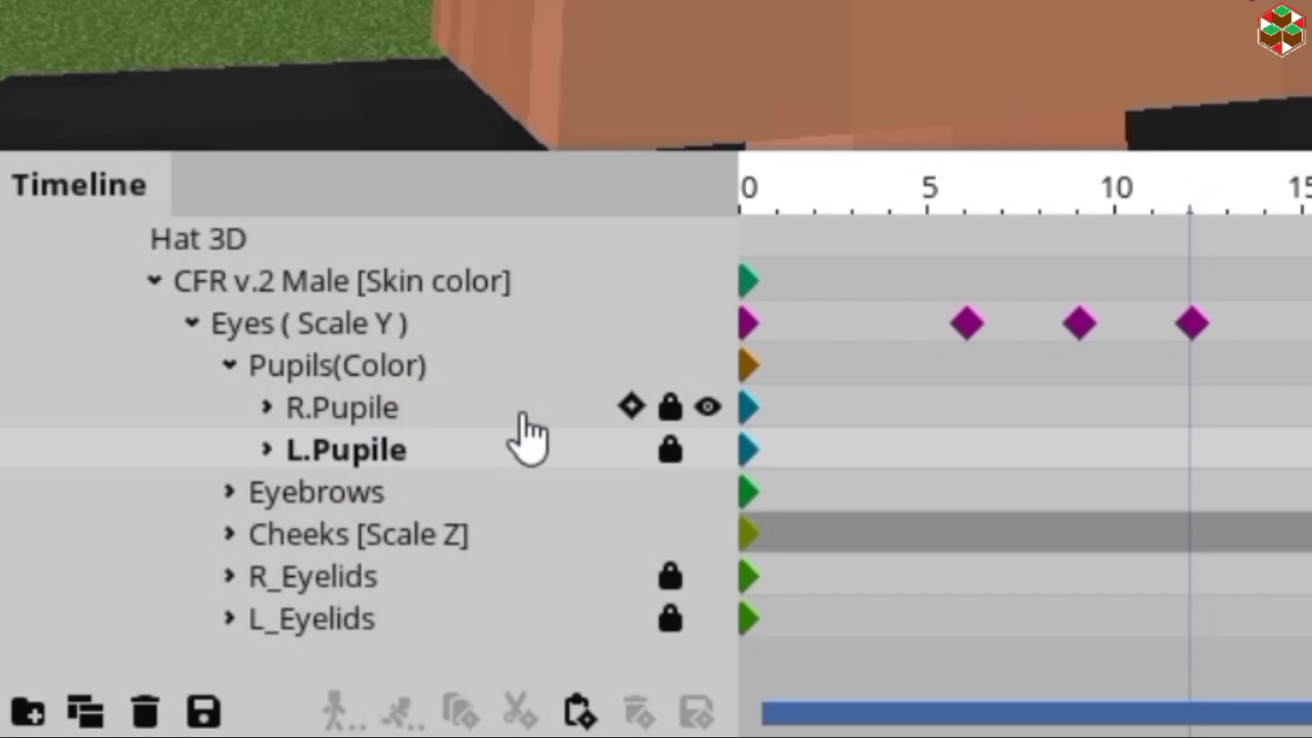
key("shift")
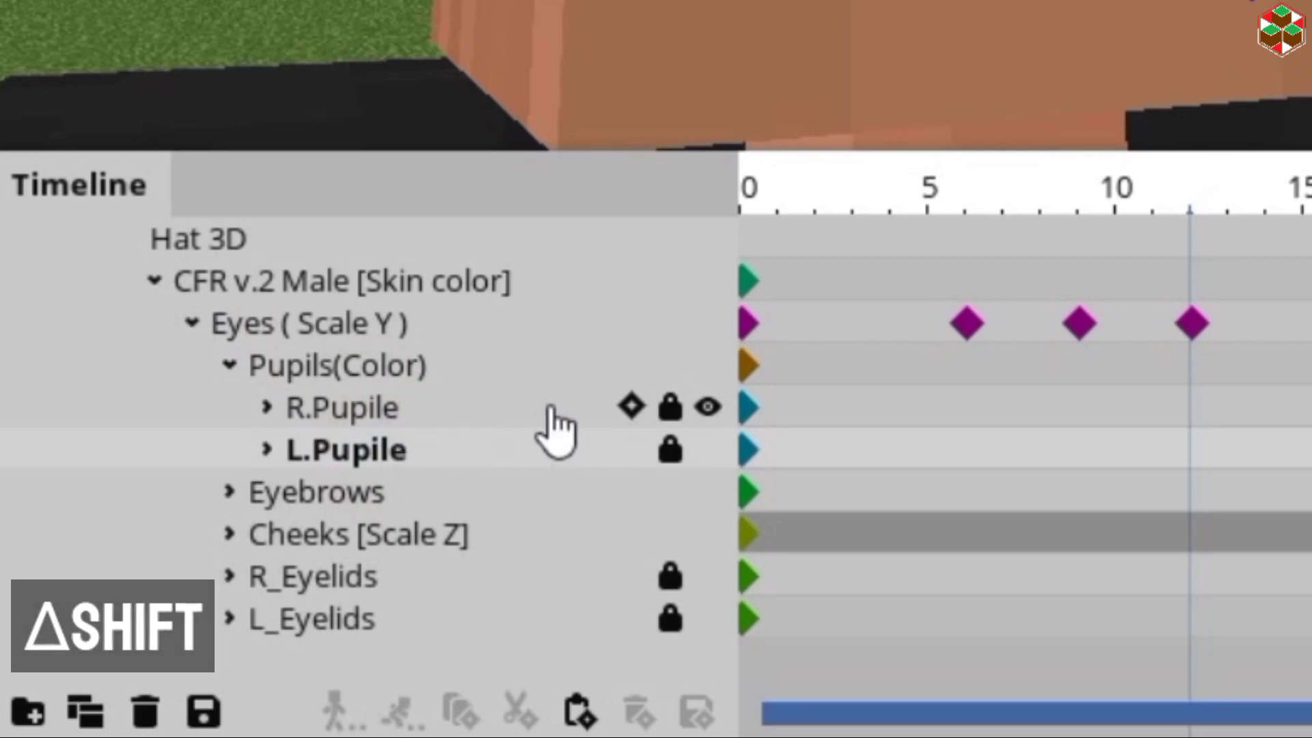
left_click(633, 408, "shift")
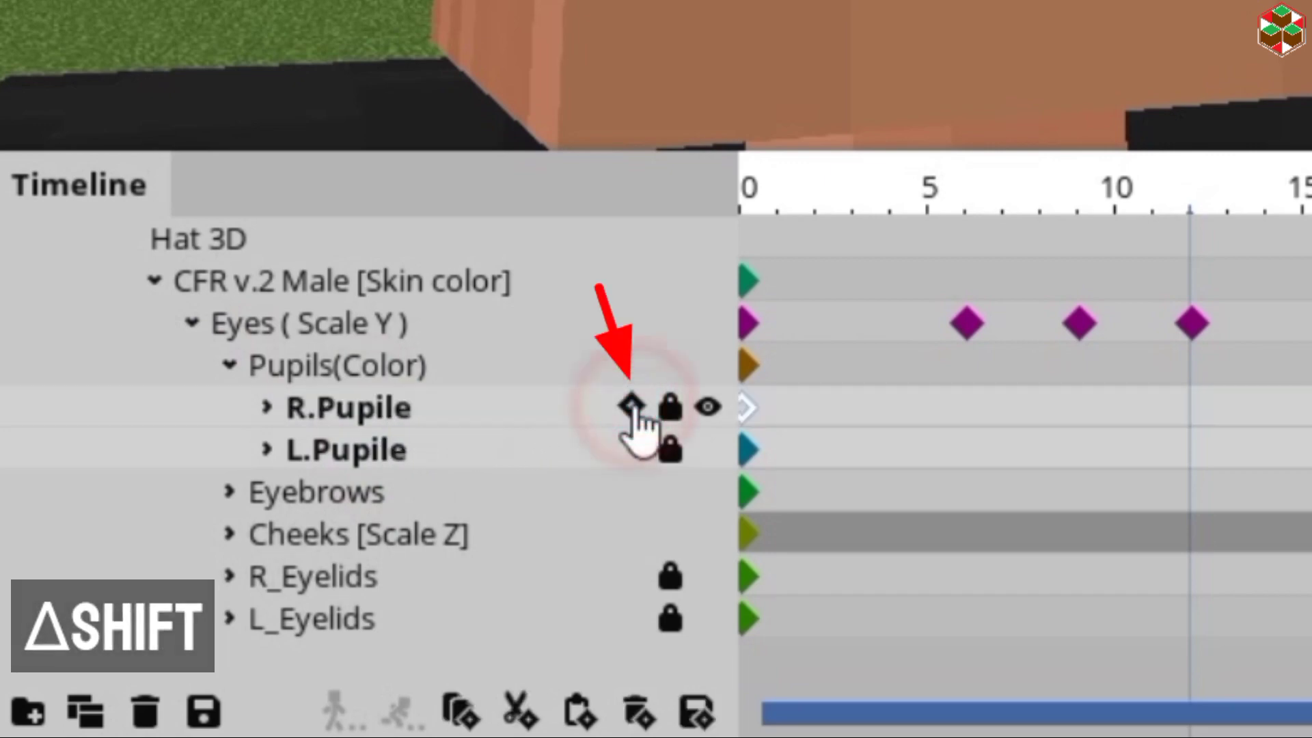
left_click(632, 448)
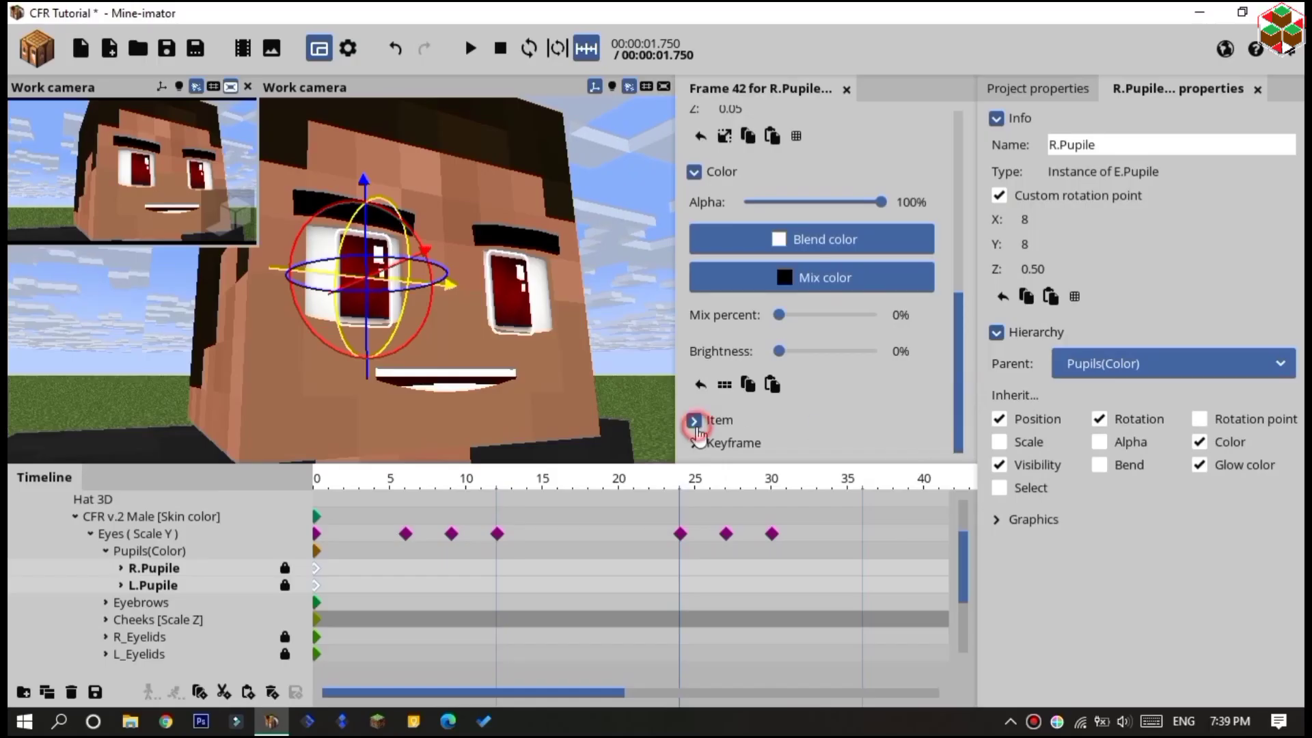
- Enable a custom item slot for both selected pupils, R.Pupile and L.Pupile
left_click(694, 421)
left_click_drag(950, 360, 856, 415)
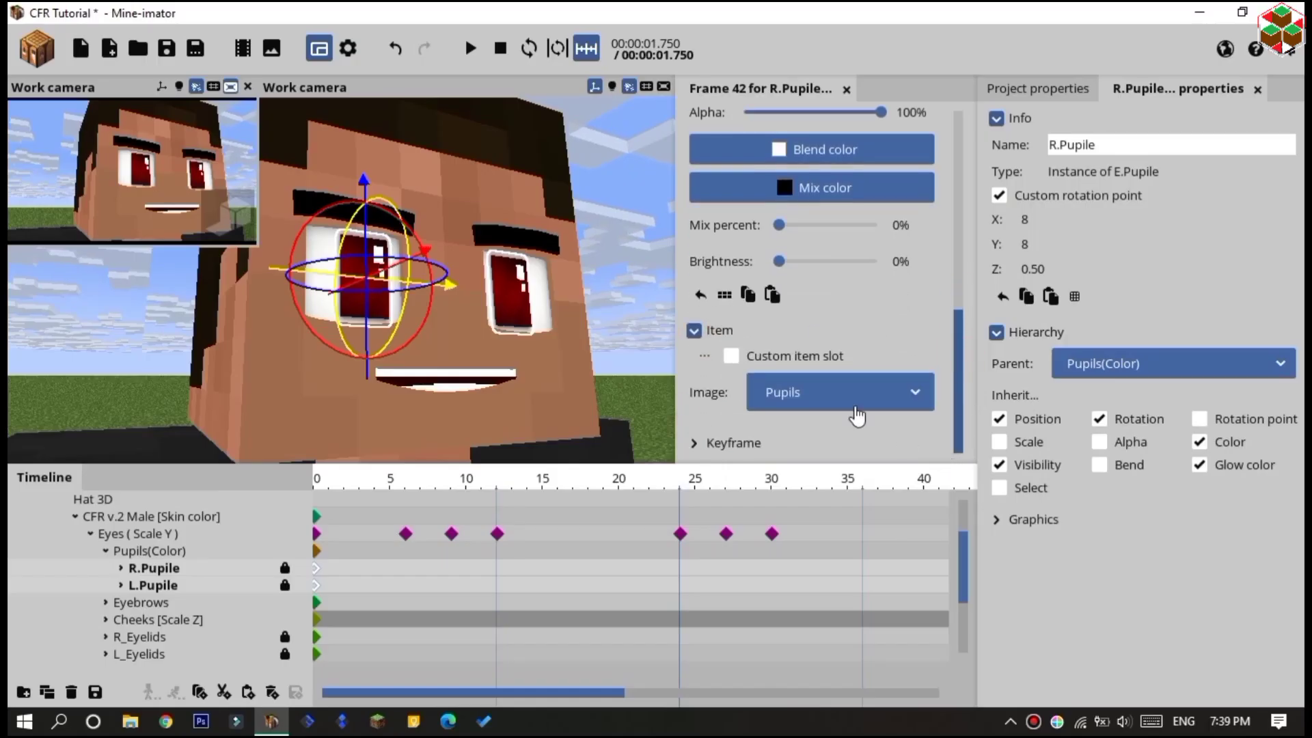
left_click(733, 356)
scroll(955, 366, "down", 5)
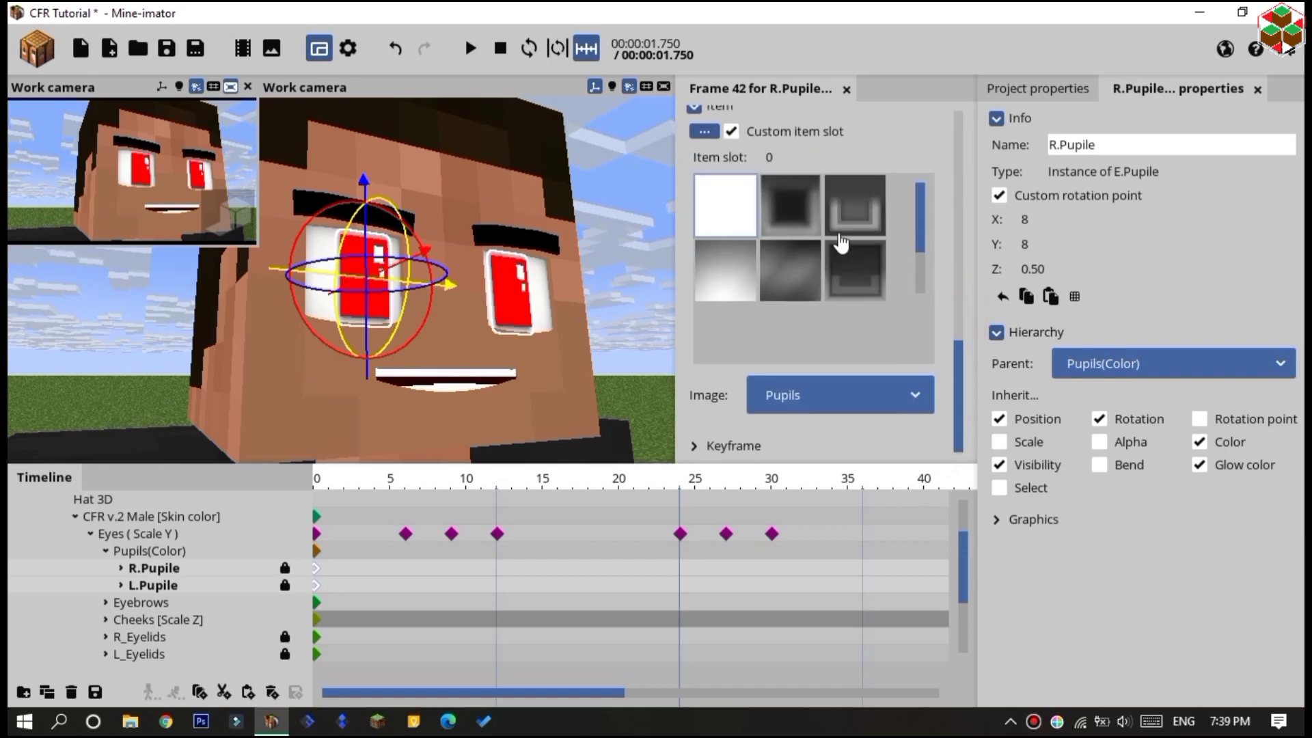
- Try the pupil textures in item slots 1 to 5, apply slot 4 to both pupils, and deselect them
left_click(801, 217)
left_click(856, 225)
left_click(735, 268)
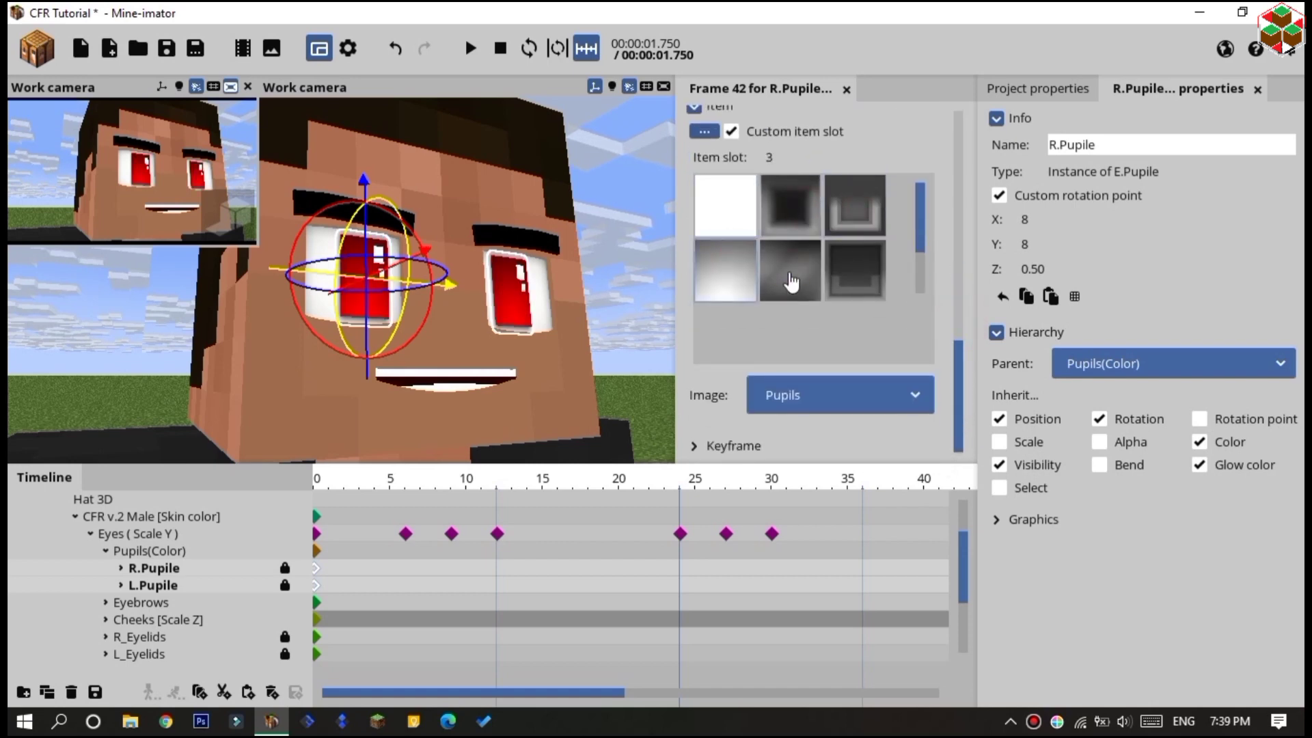
left_click(791, 277)
left_click(857, 278)
left_click(786, 261)
left_click(639, 261)
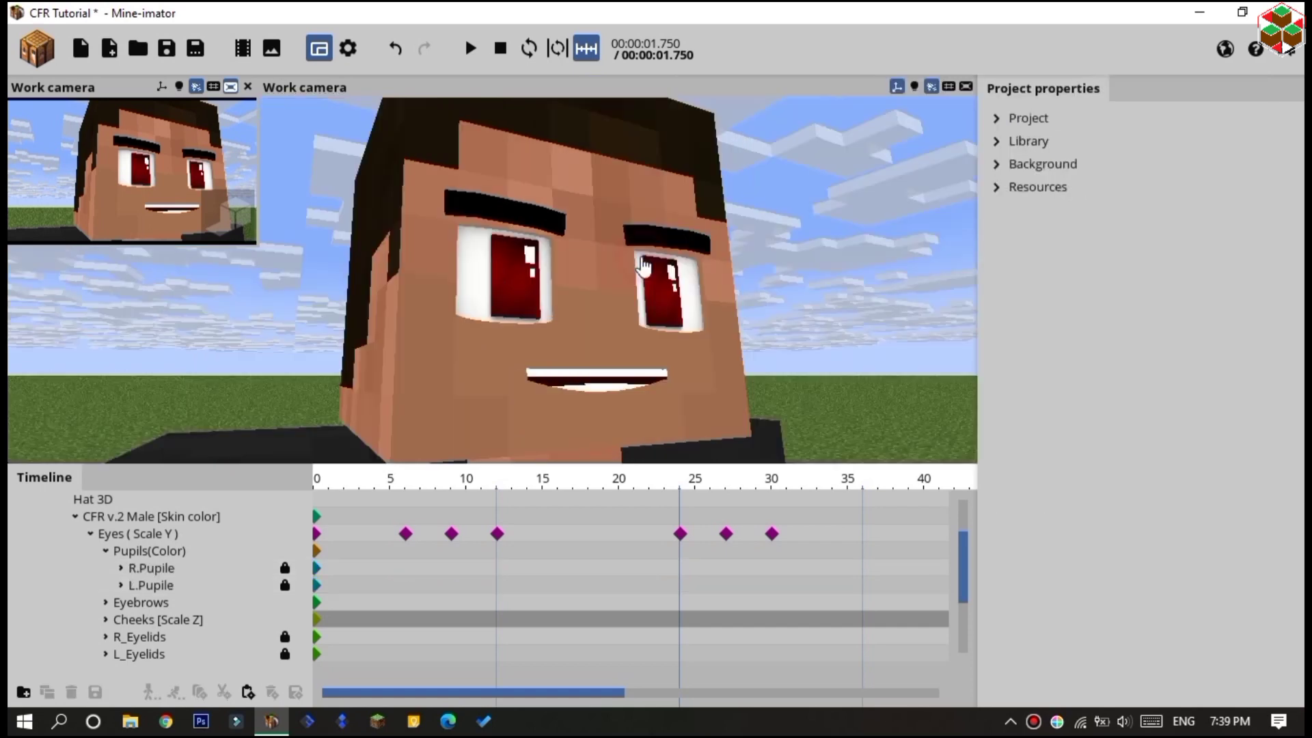
- Expand R.Pupile and L.Pupile and select the frame 0 keyframes of both E.Sparkle objects together
left_click(108, 584)
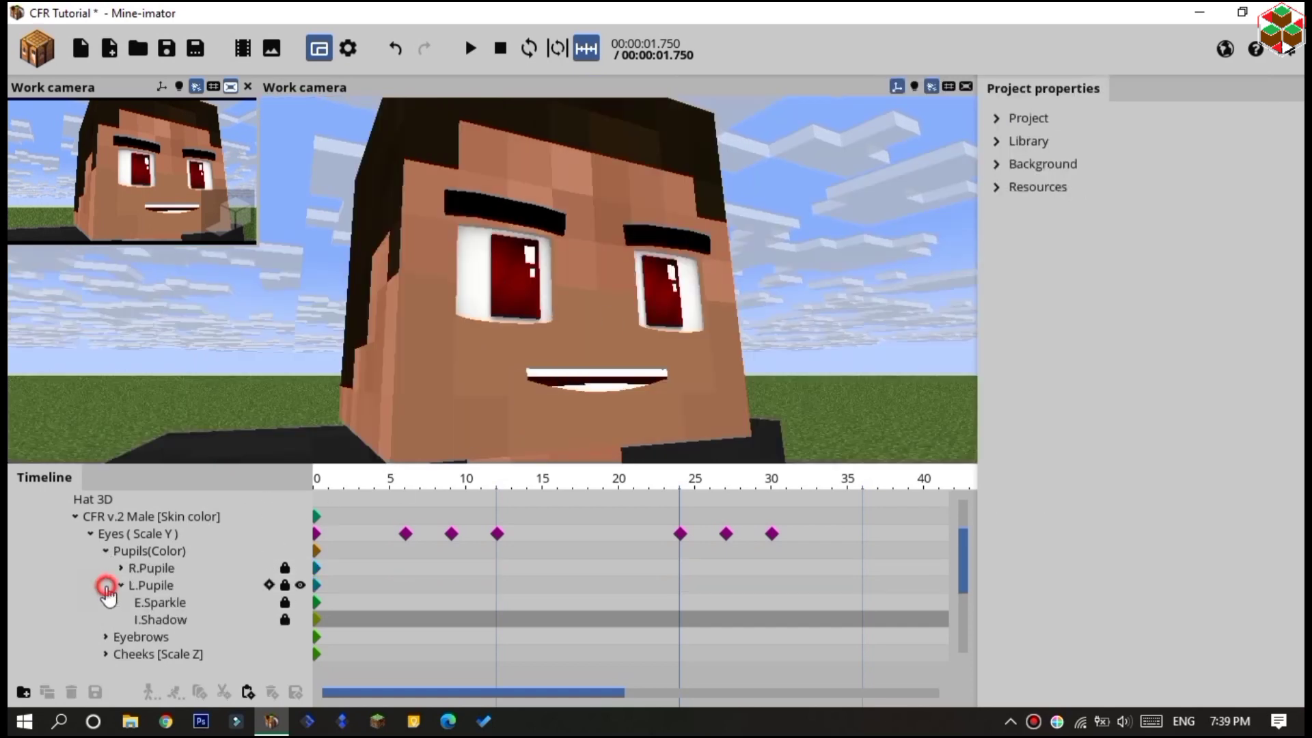
left_click(106, 567)
scroll(155, 567, "down", 2)
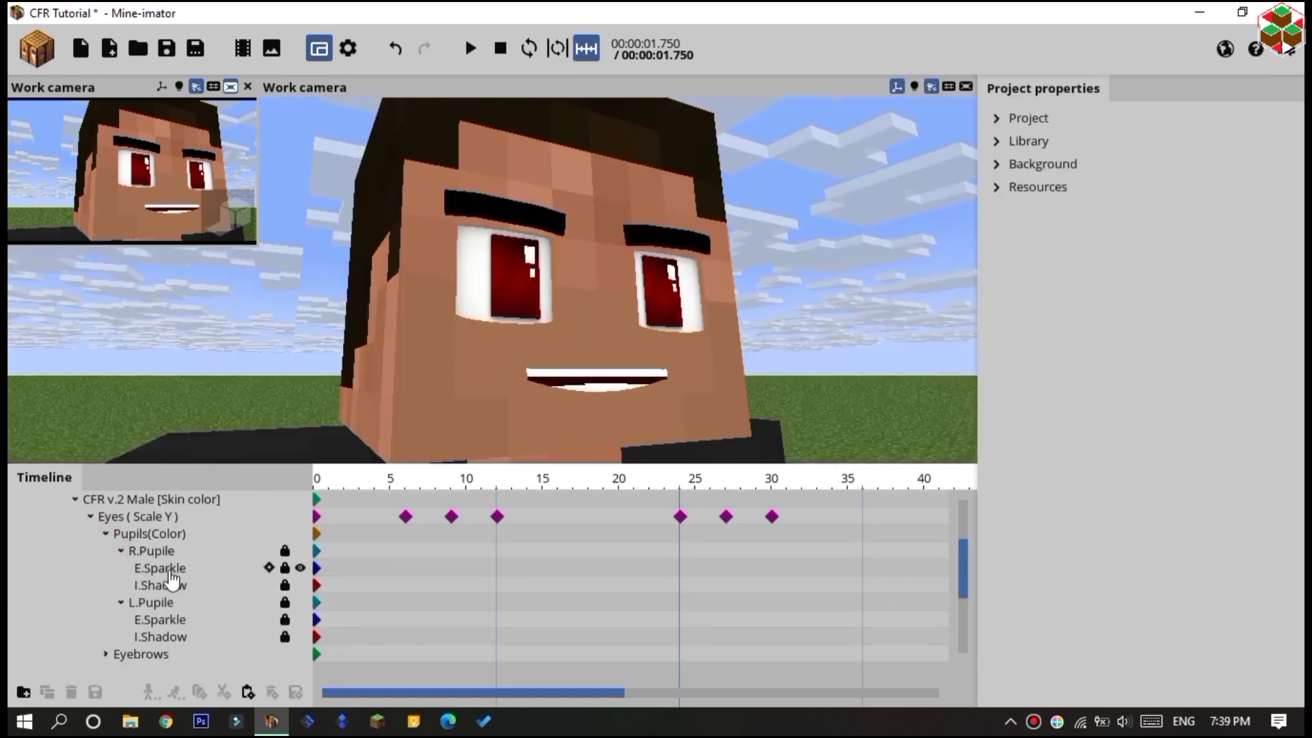
left_click(164, 552)
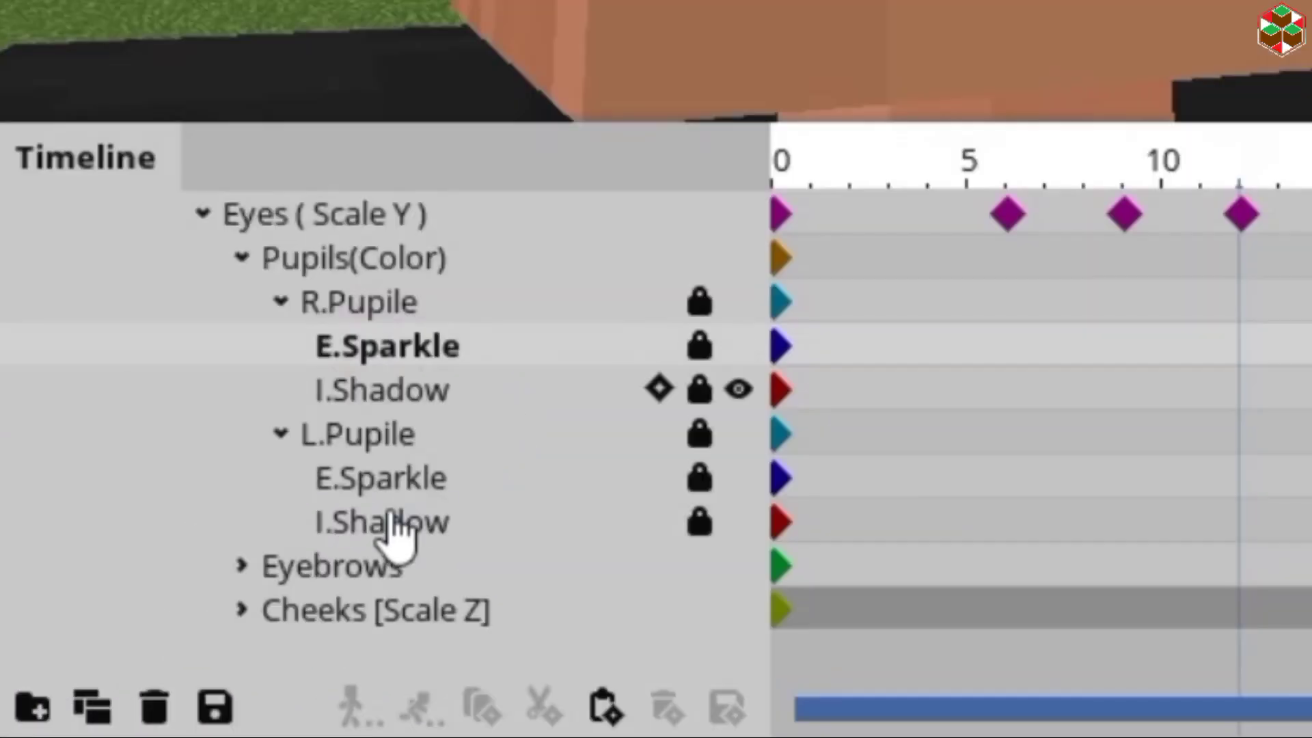
key("shift")
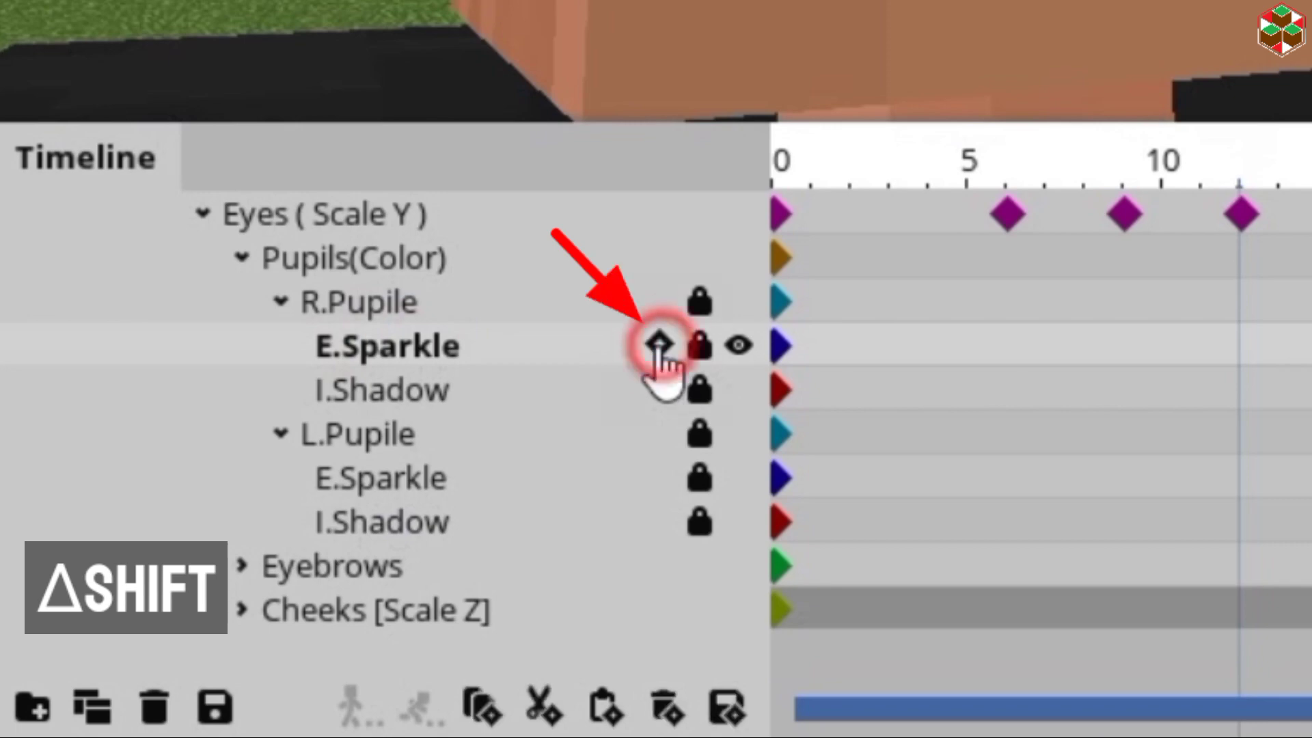
left_click(660, 346, "shift")
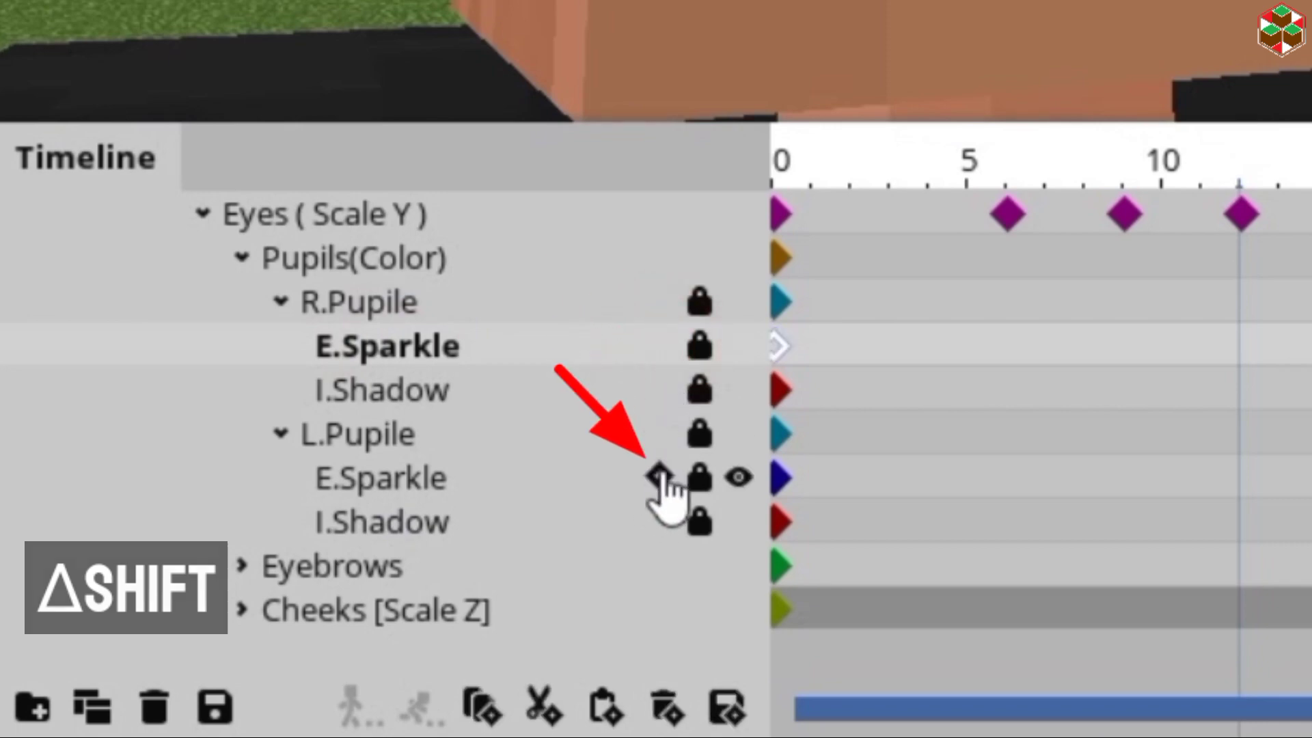
left_click(661, 478, "shift")
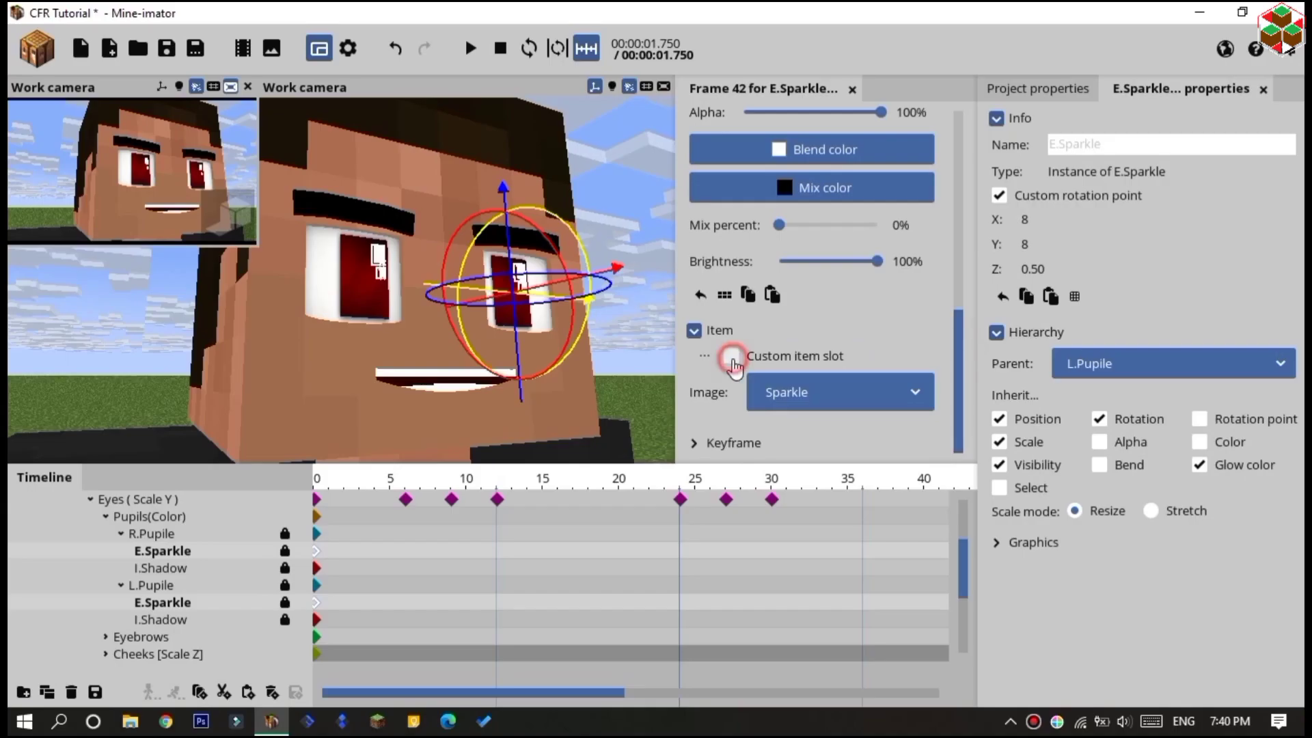
- Enable a custom item slot for both sparkles and try the sparkle shapes in slots 0 to 5
left_click(732, 357)
scroll(752, 307, "down", 3)
left_click(800, 226)
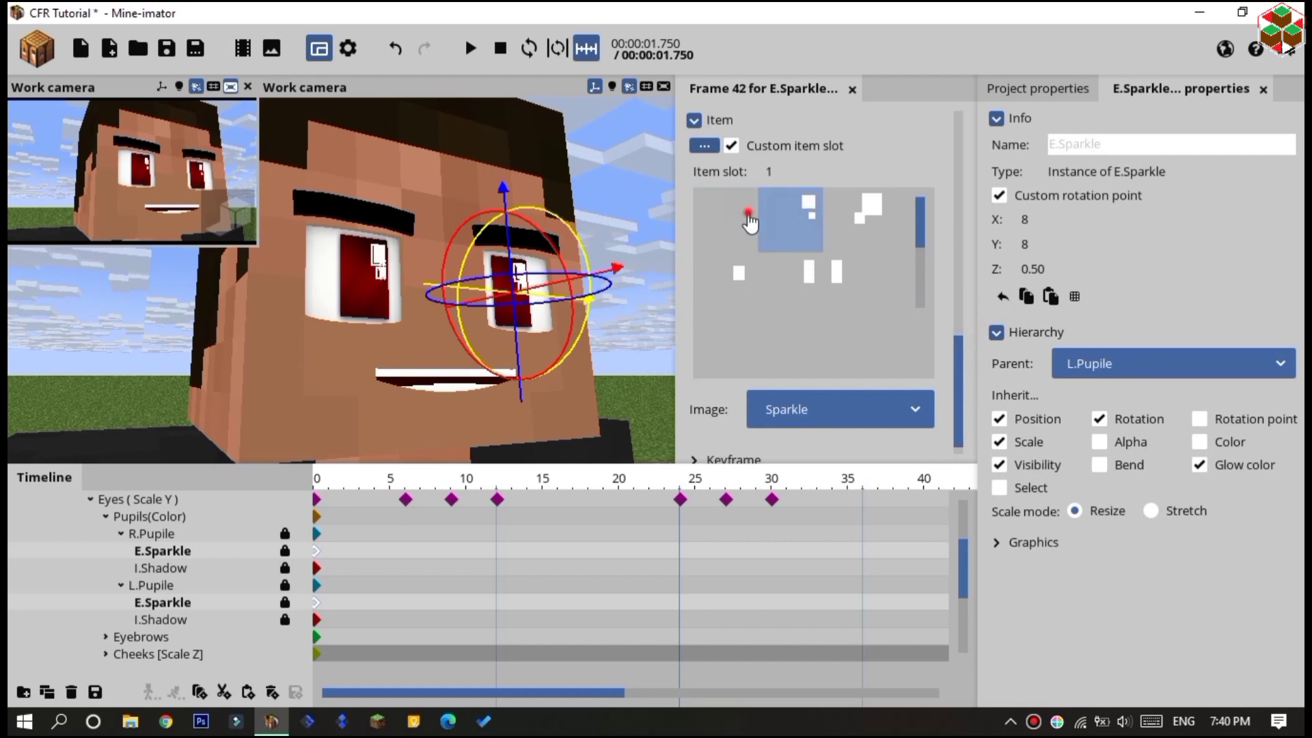
left_click(748, 214)
left_click(796, 218)
left_click(874, 217)
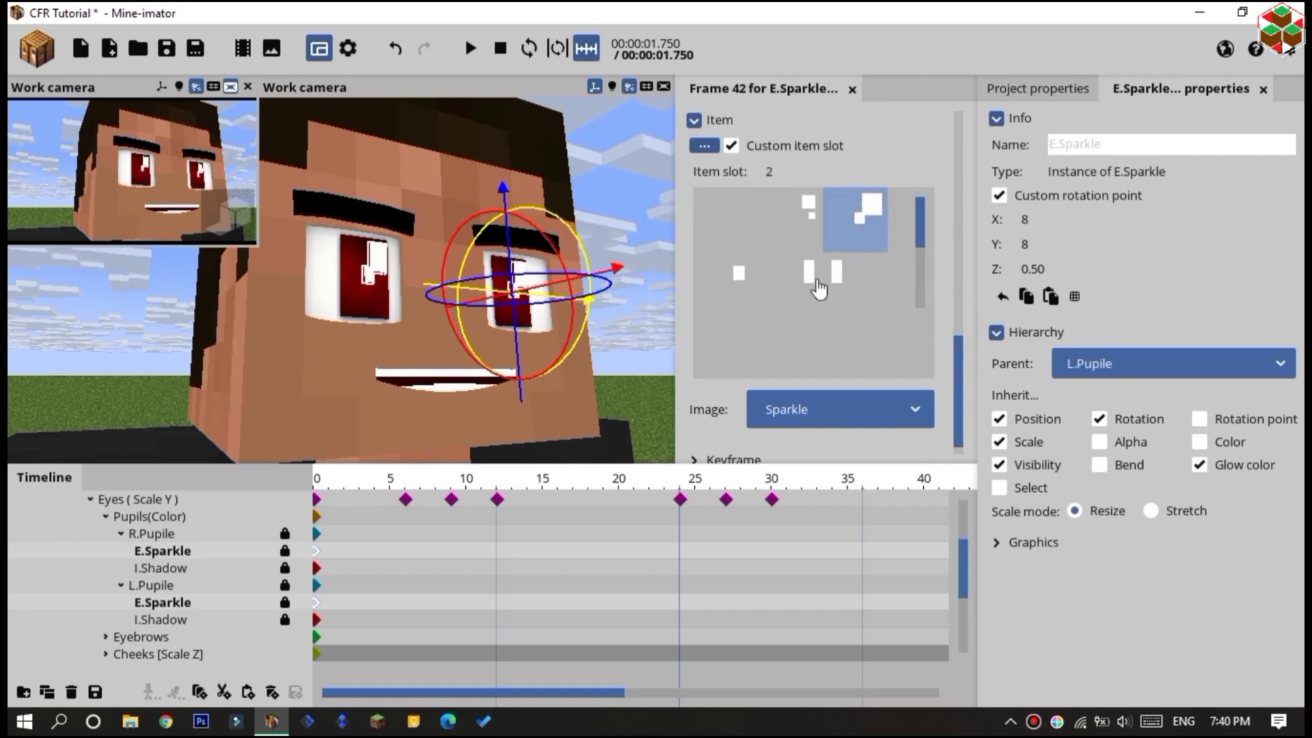
left_click(733, 288)
left_click(793, 293)
left_click(851, 283)
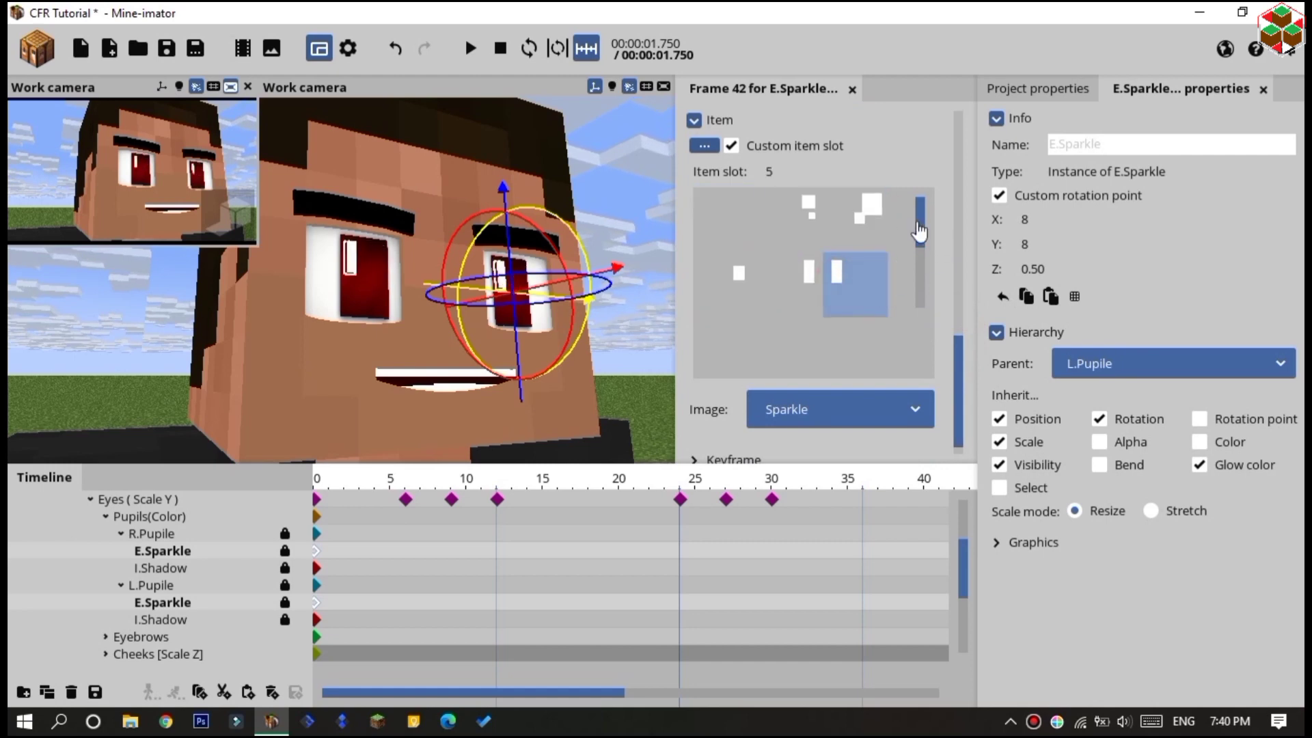
- Try sparkle slots further down the texture sheet and set both sparkles to item slot 8
left_click_drag(919, 229, 918, 273)
left_click(696, 281)
left_click(795, 282)
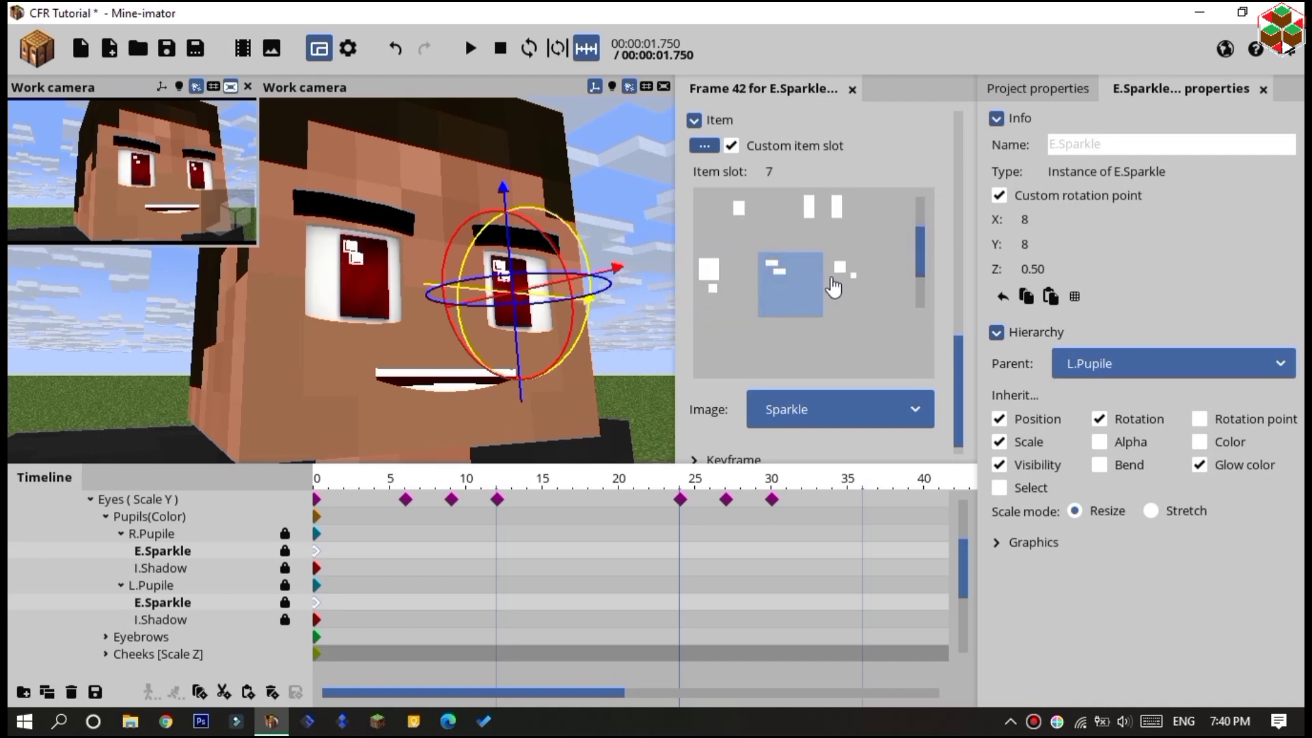
left_click(847, 286)
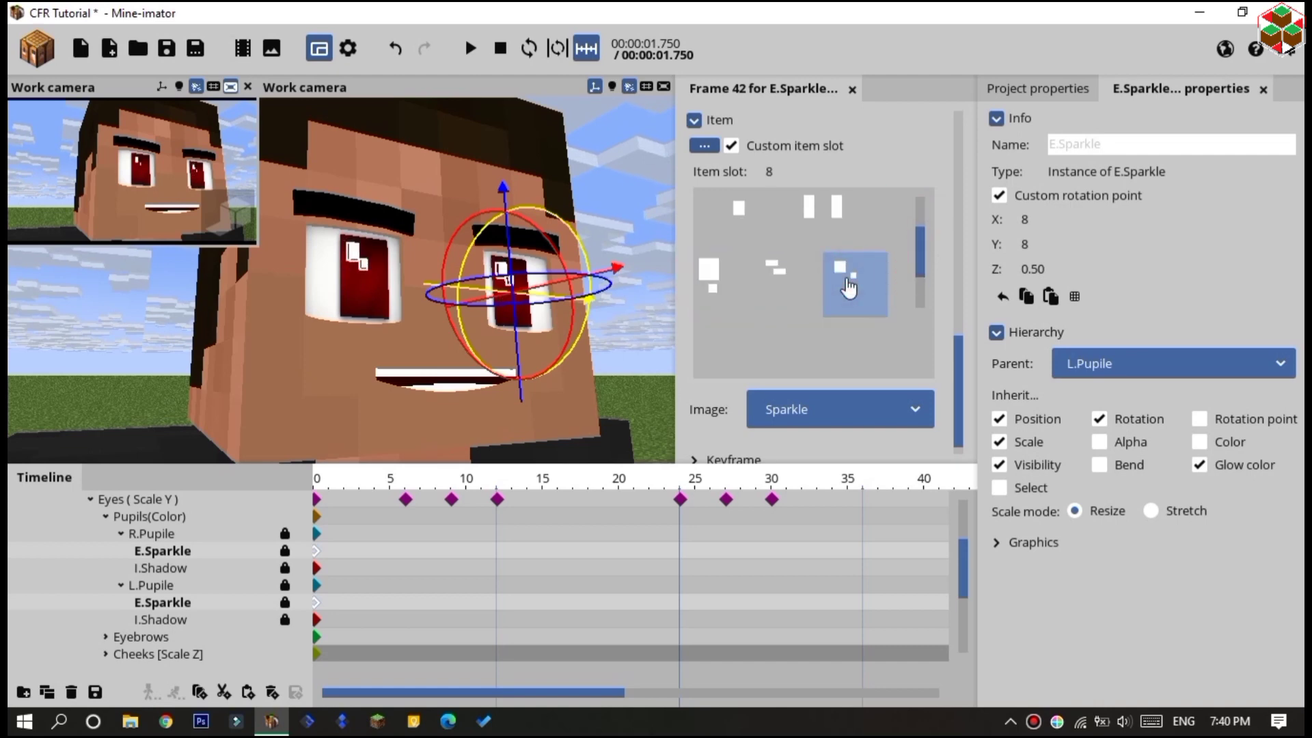
- Collapse Pupils(Color) in the timeline, select Eyebrows and expand it
left_click(167, 518)
left_click(106, 517)
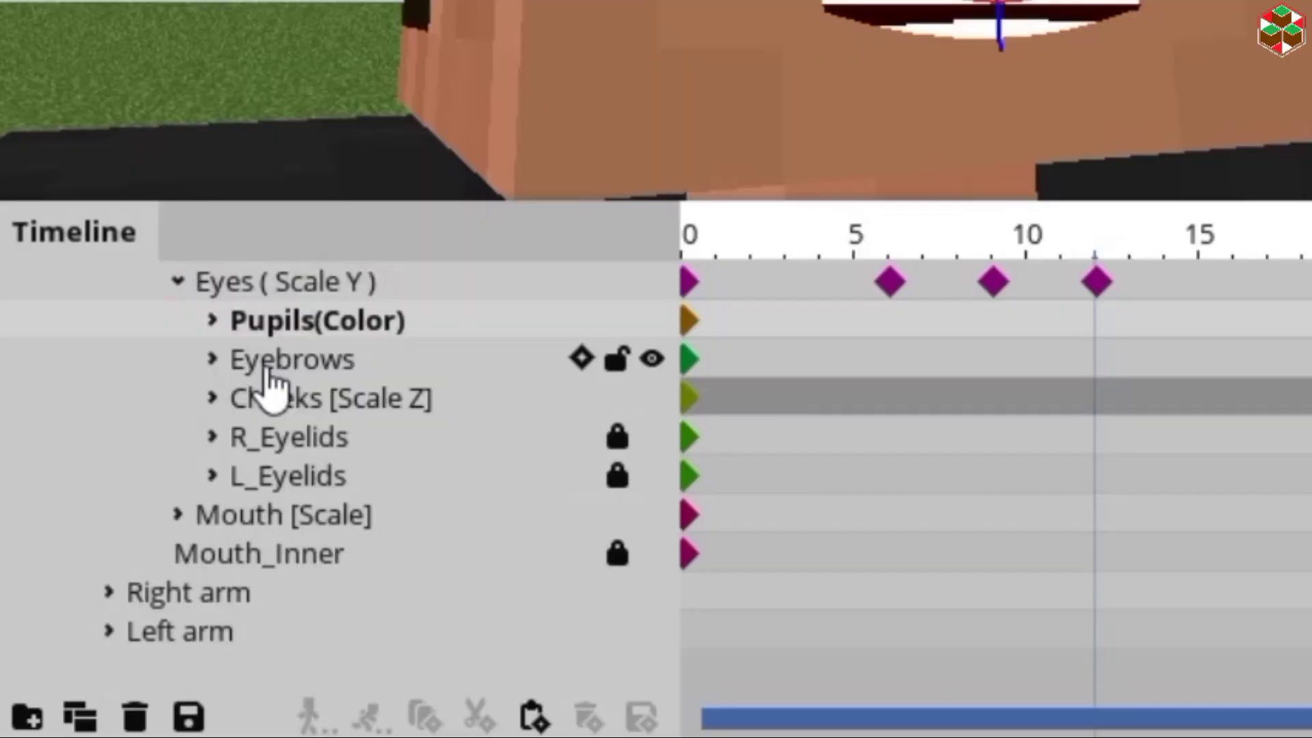
left_click(122, 534)
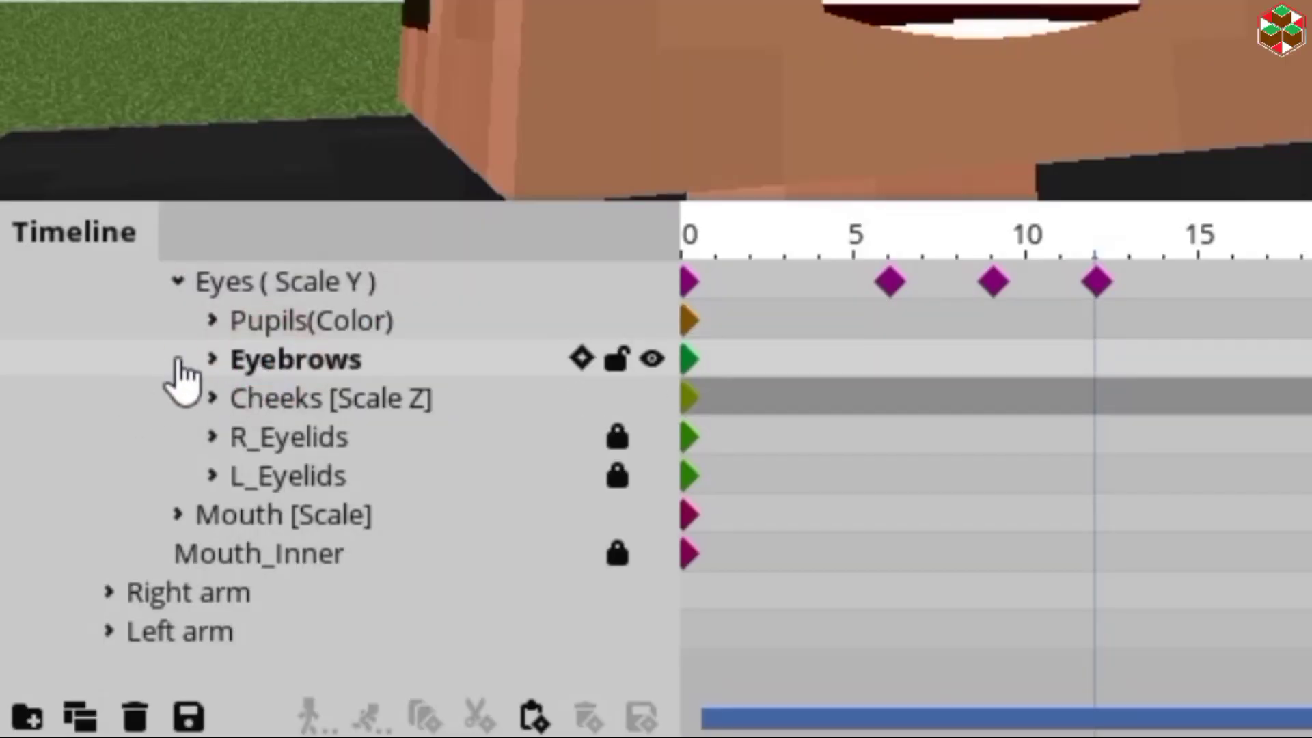
left_click(179, 360)
- Select the frame 8 keyframes of L_Eyebrow and R_Eyebrow together and move them to frame 17
left_click(437, 553)
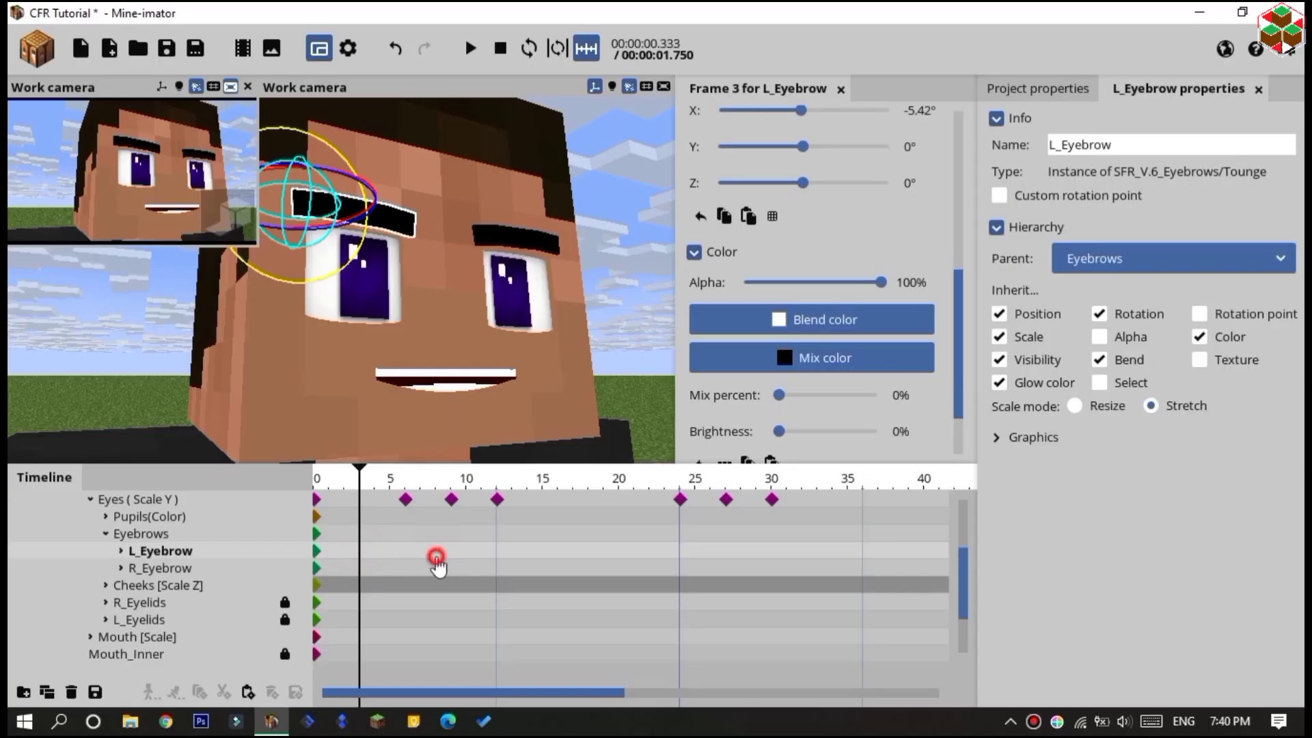
left_click(438, 566)
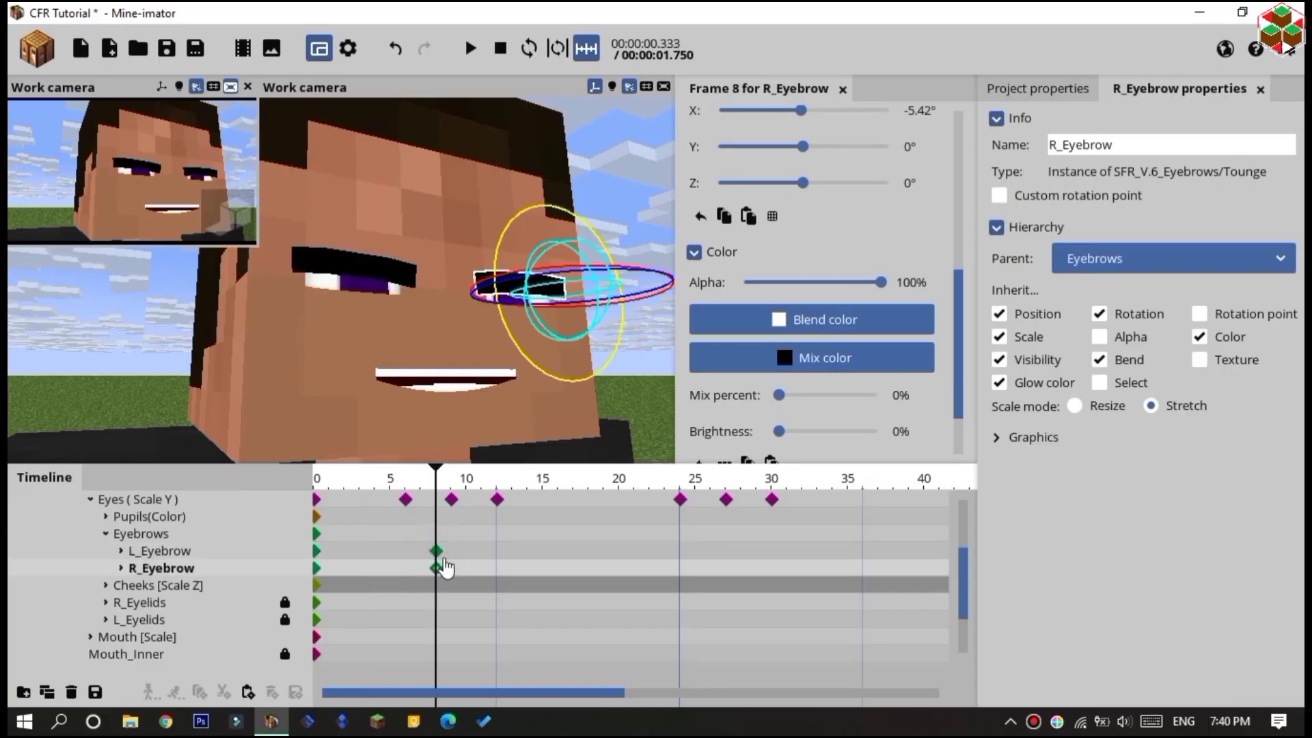
left_click_drag(445, 580, 571, 550)
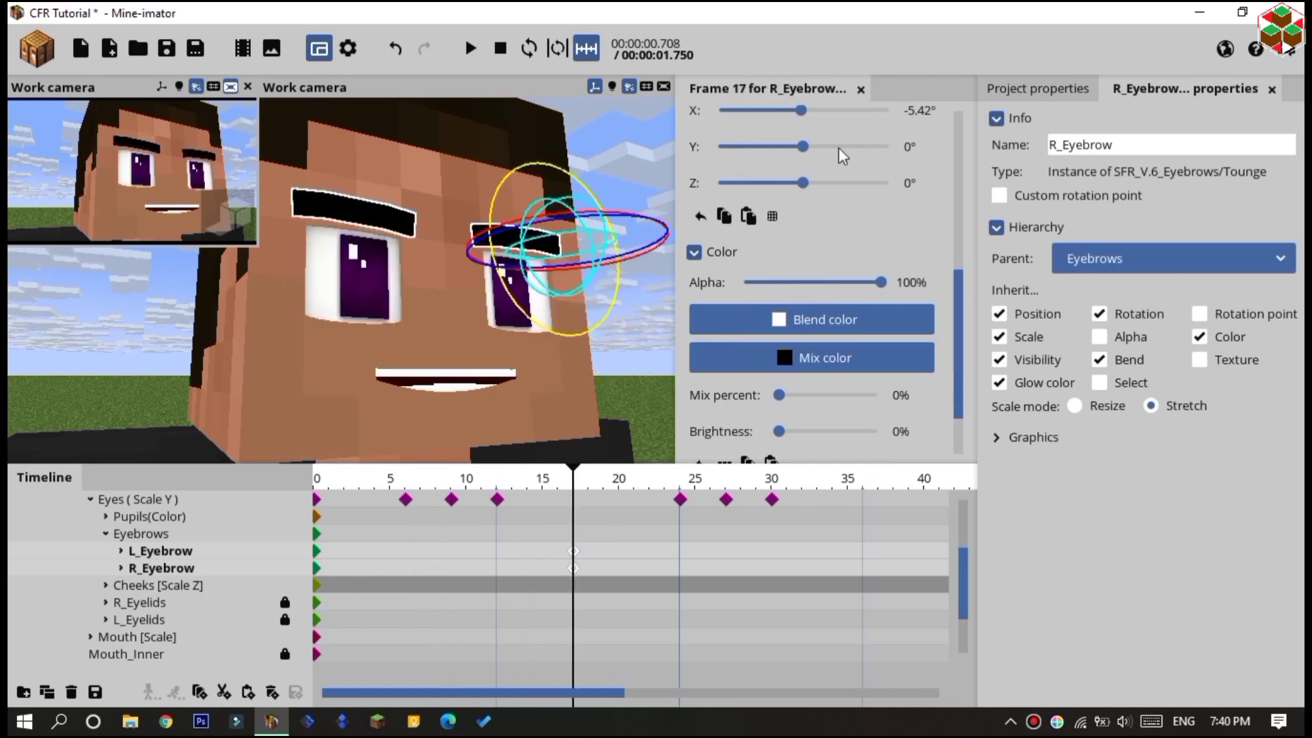
- Bend both eyebrows to about 12.13° on X at frame 17, and collapse Eyebrows
scroll(954, 307, "up", 2)
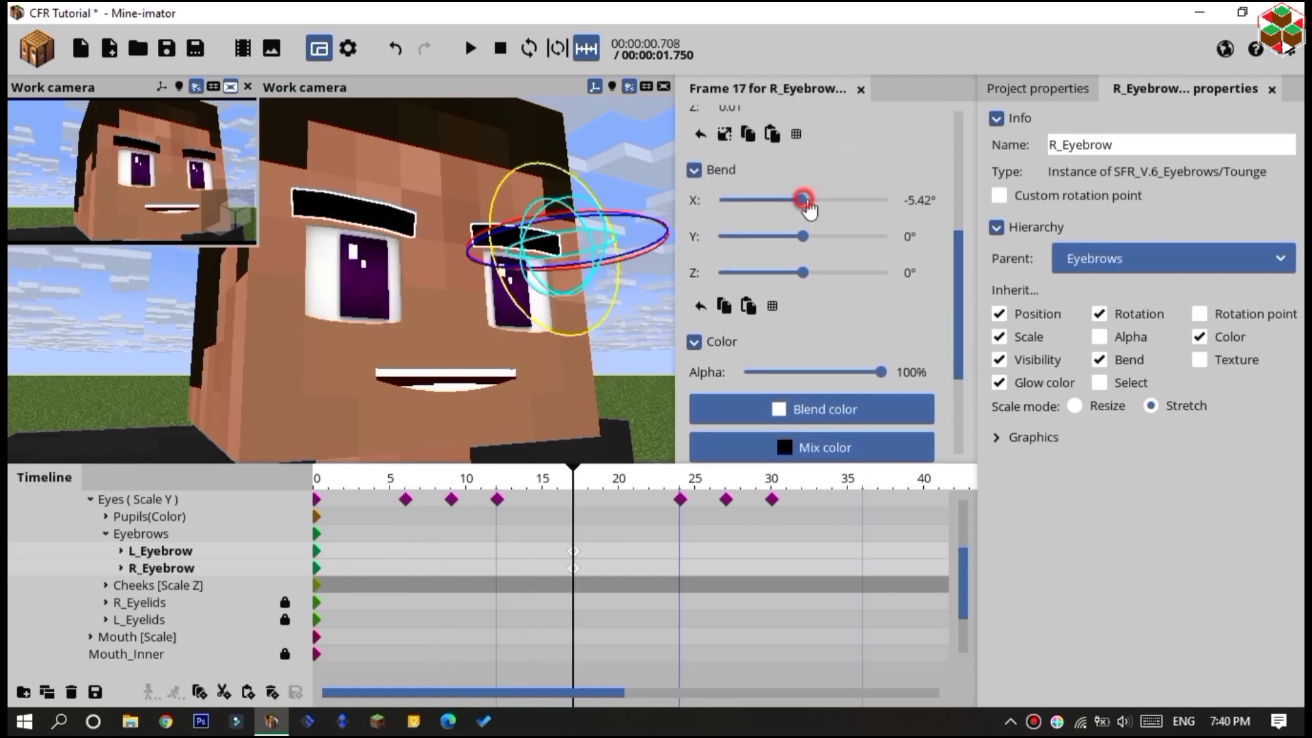
mouse_move(809, 208)
left_mouse_down()
mouse_move(834, 208)
mouse_move(809, 208)
left_mouse_up()
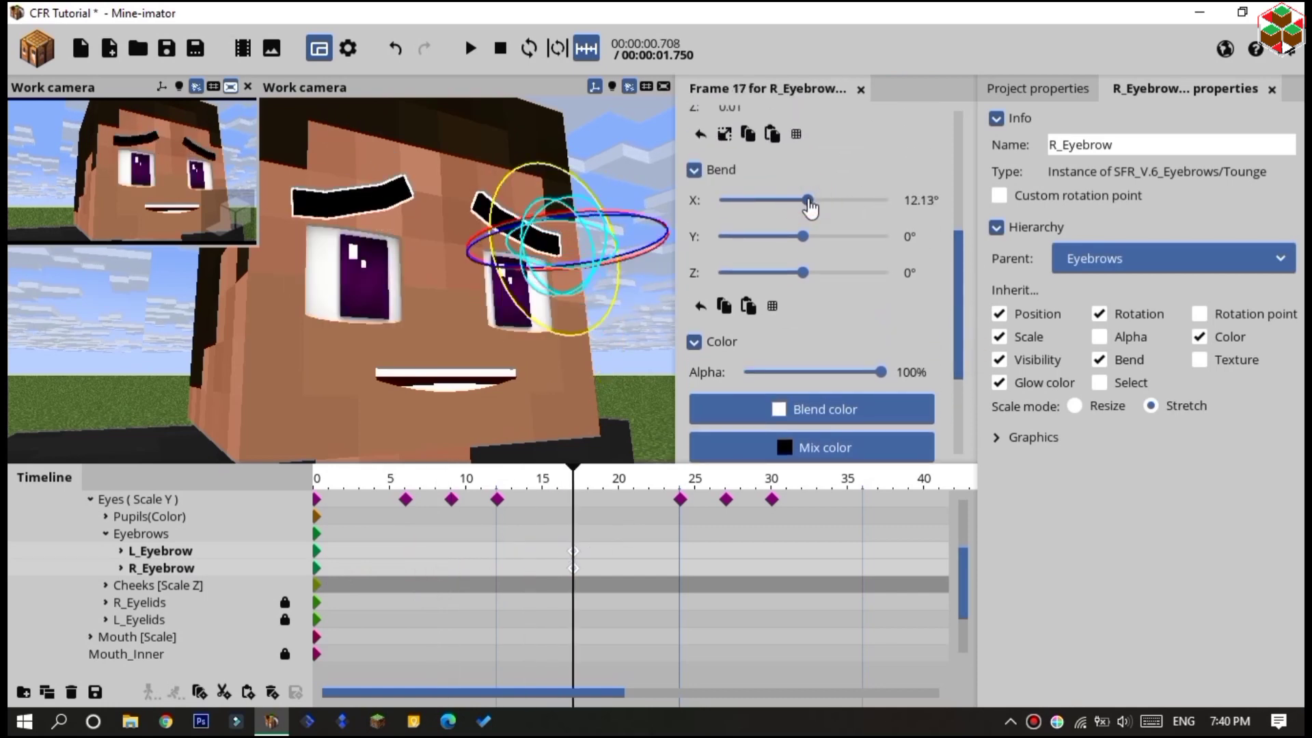
left_click(105, 533)
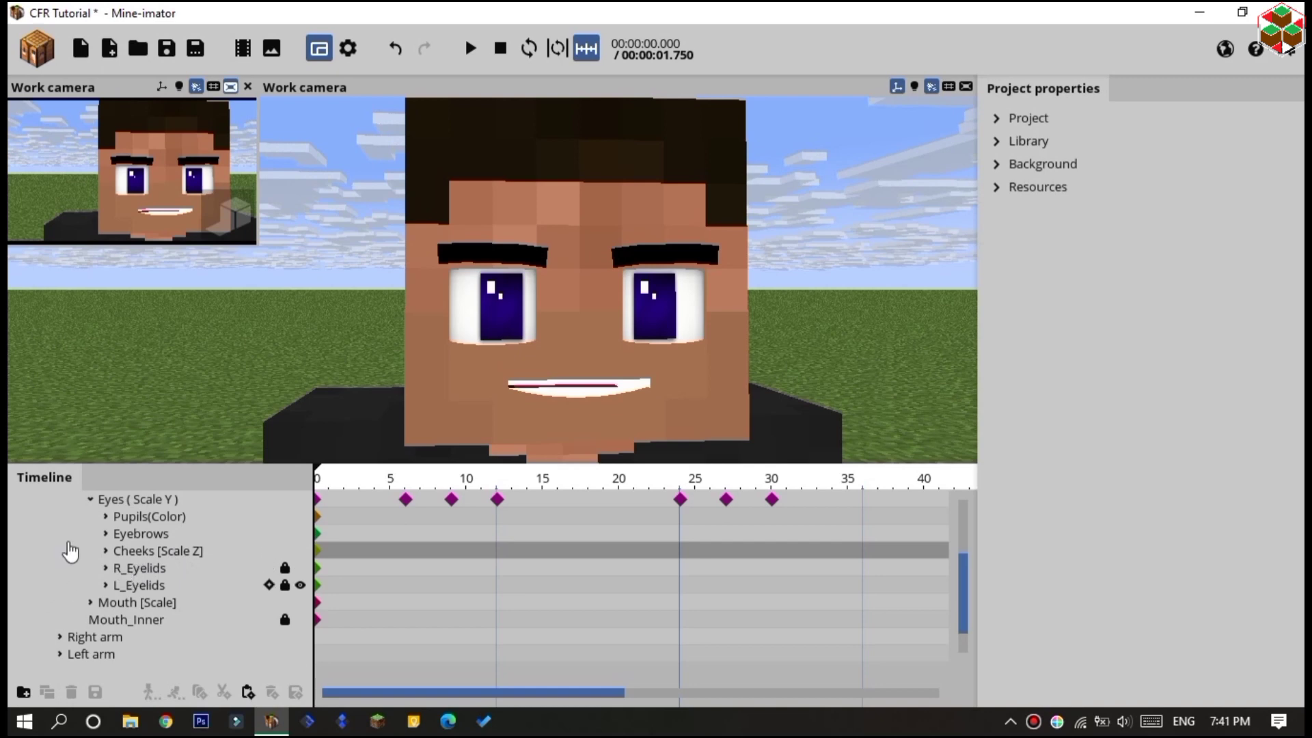
- Make Cheeks [Scale Z] visible at frame 0 through its keyframe settings, and deselect it
left_click(157, 554)
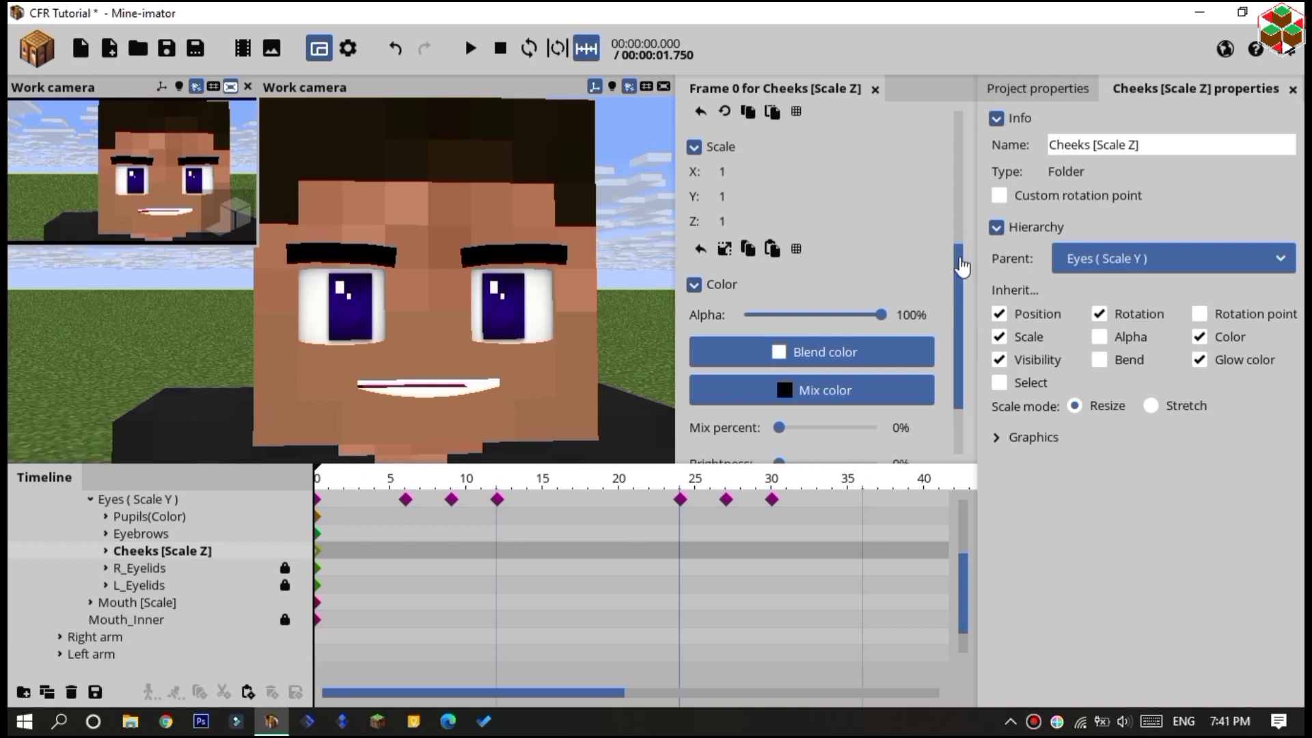
left_click_drag(964, 325, 962, 418)
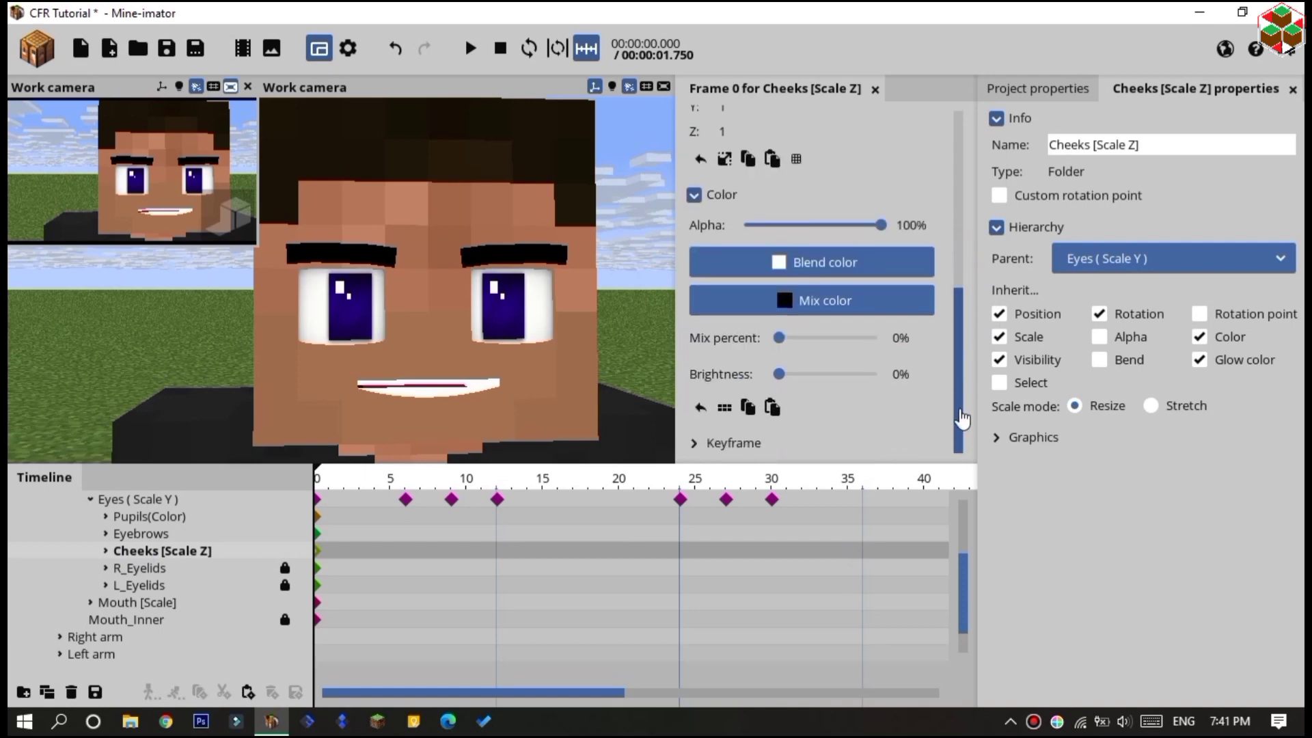
left_click(694, 444)
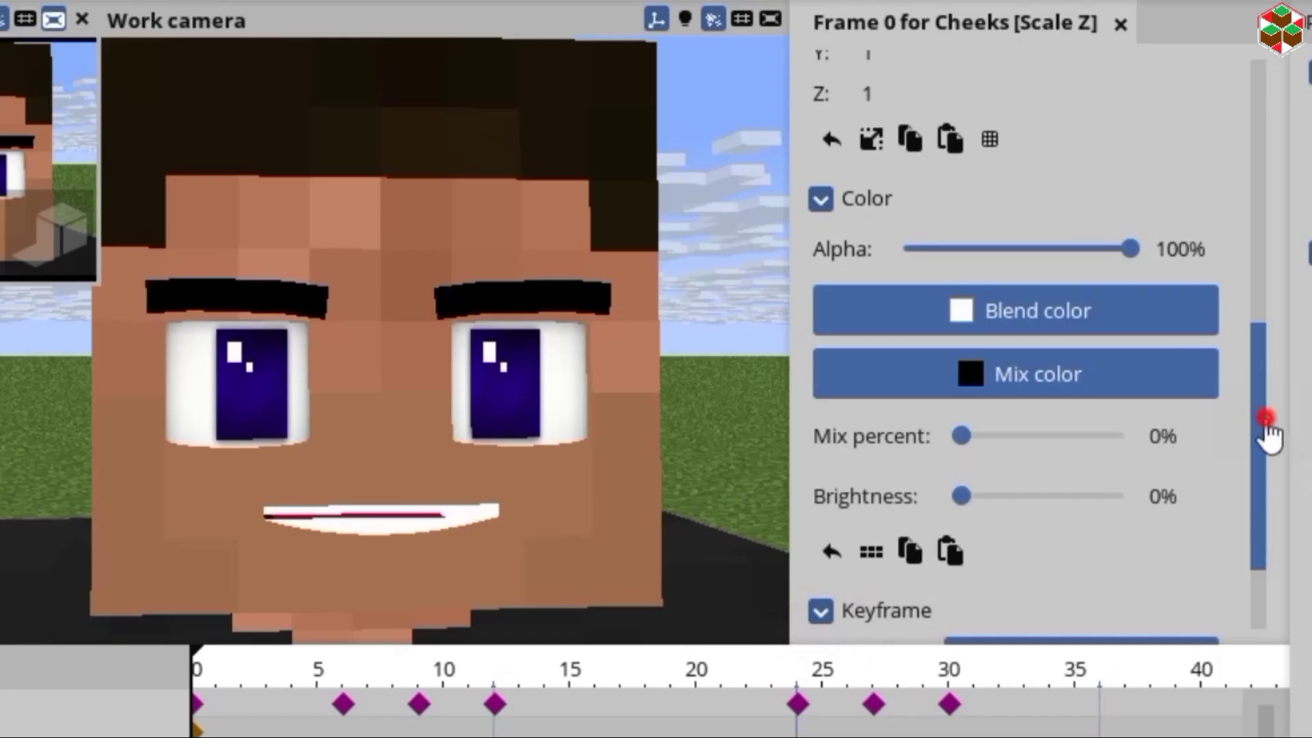
left_click_drag(961, 336, 962, 445)
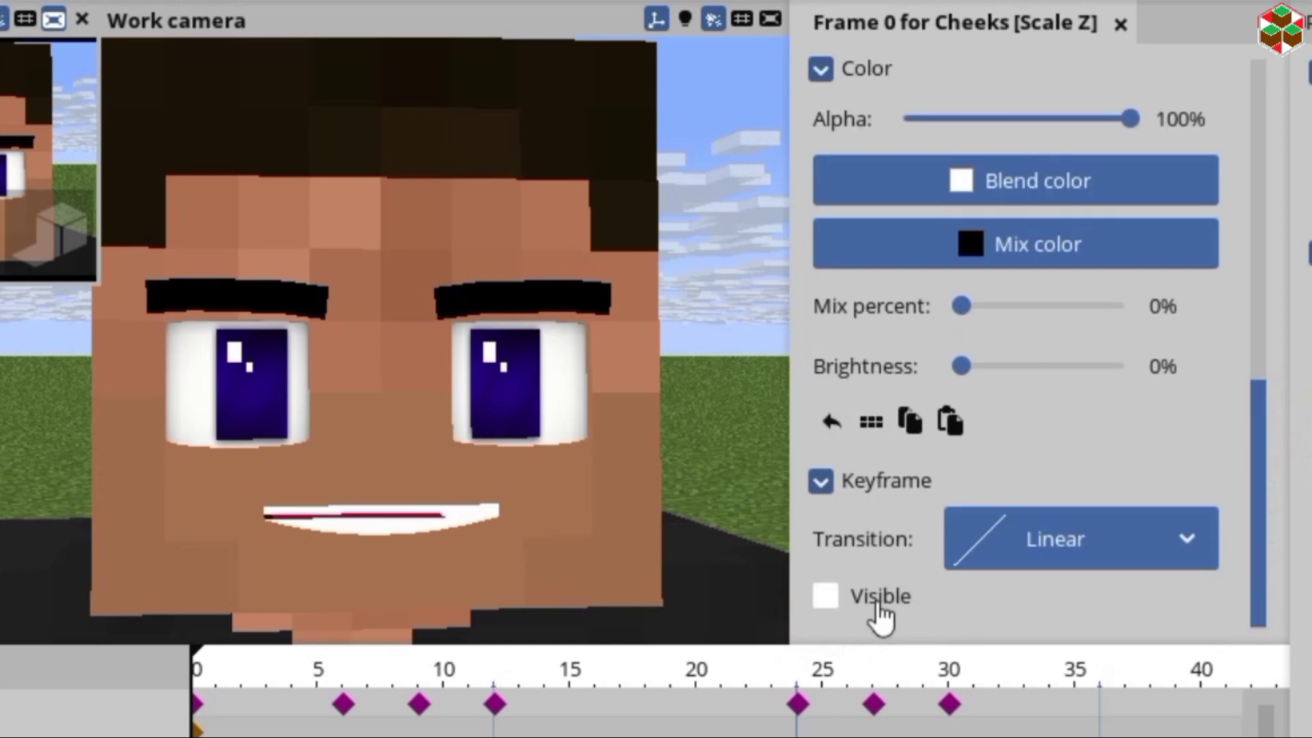
left_click(826, 596)
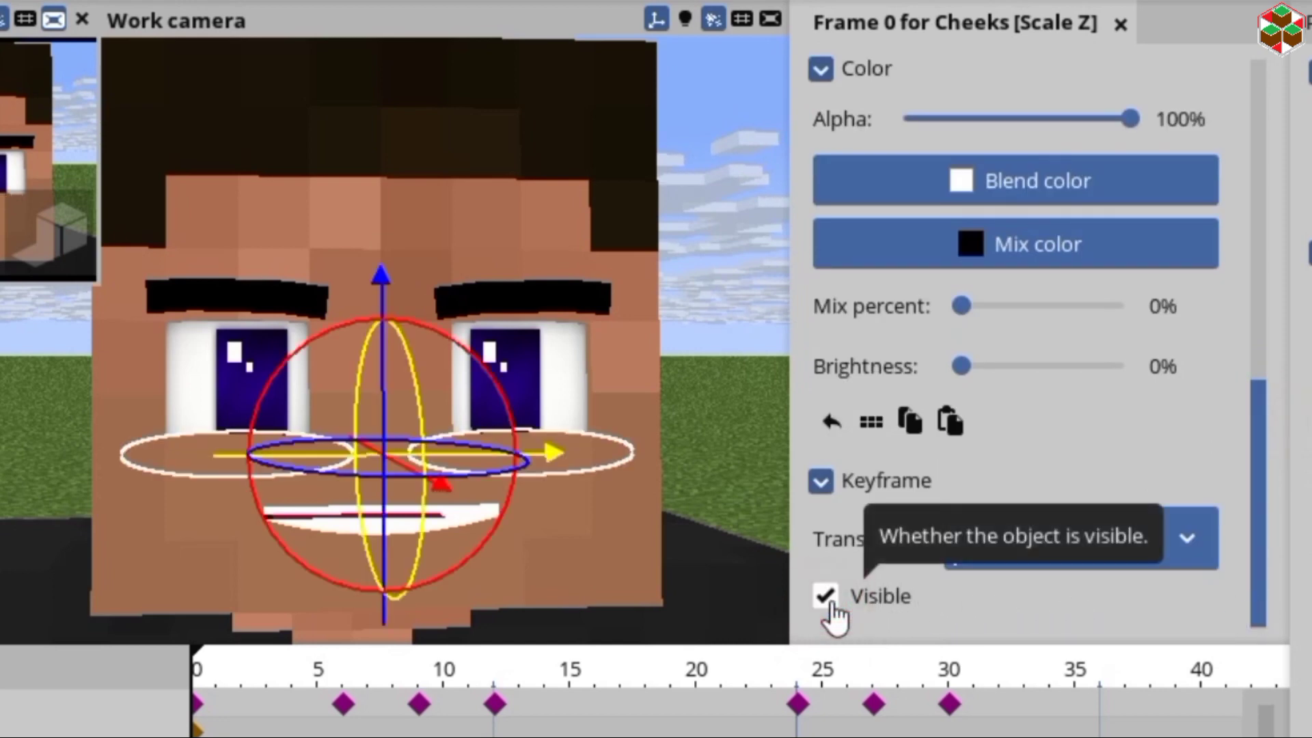
left_click(706, 314)
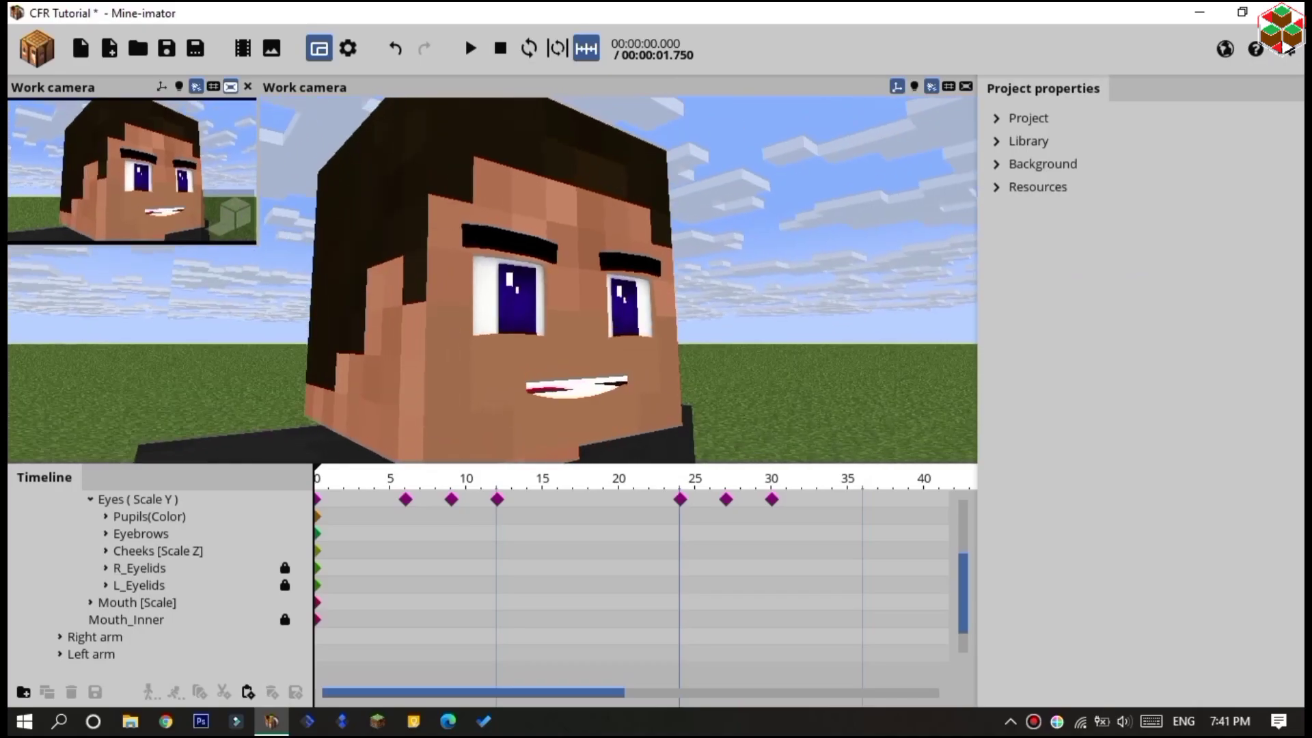
- Reselect Cheeks [Scale Z] and adjust its Z scale at frame 0
left_click_drag(697, 362, 605, 371)
left_click(226, 548)
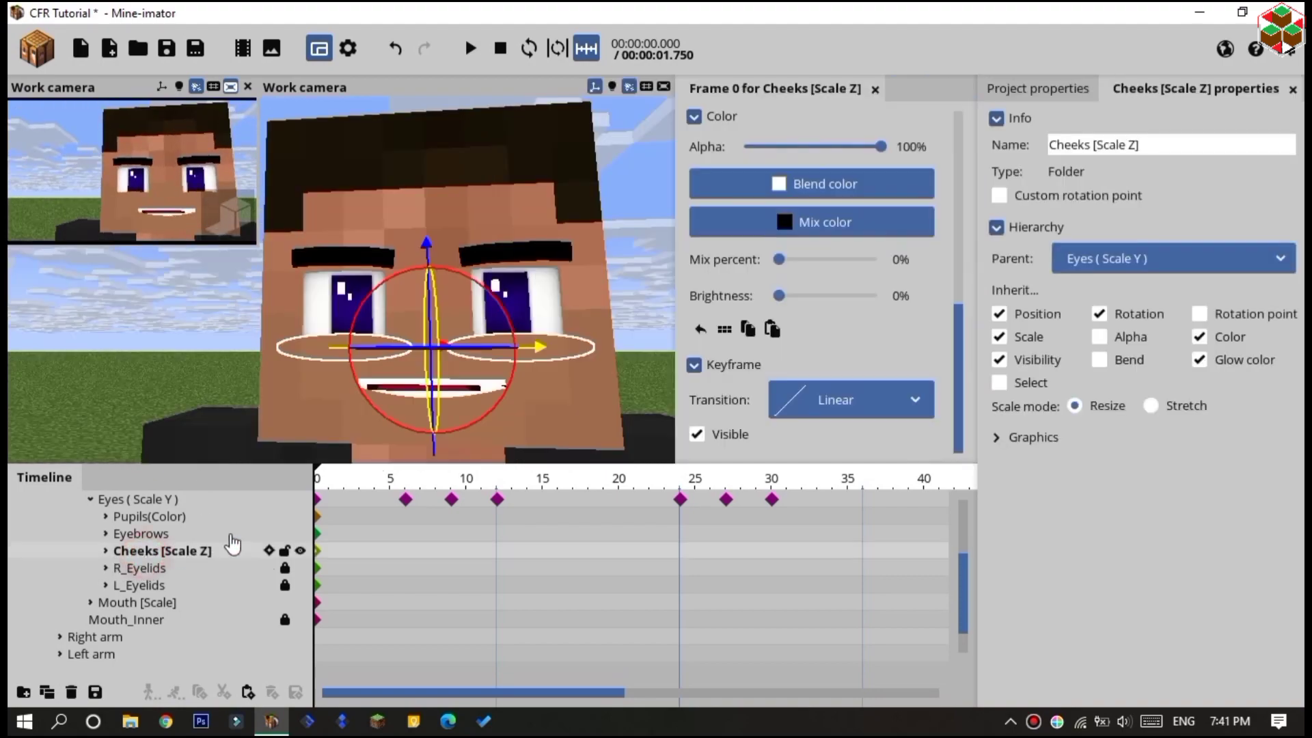
left_click_drag(959, 385, 954, 294)
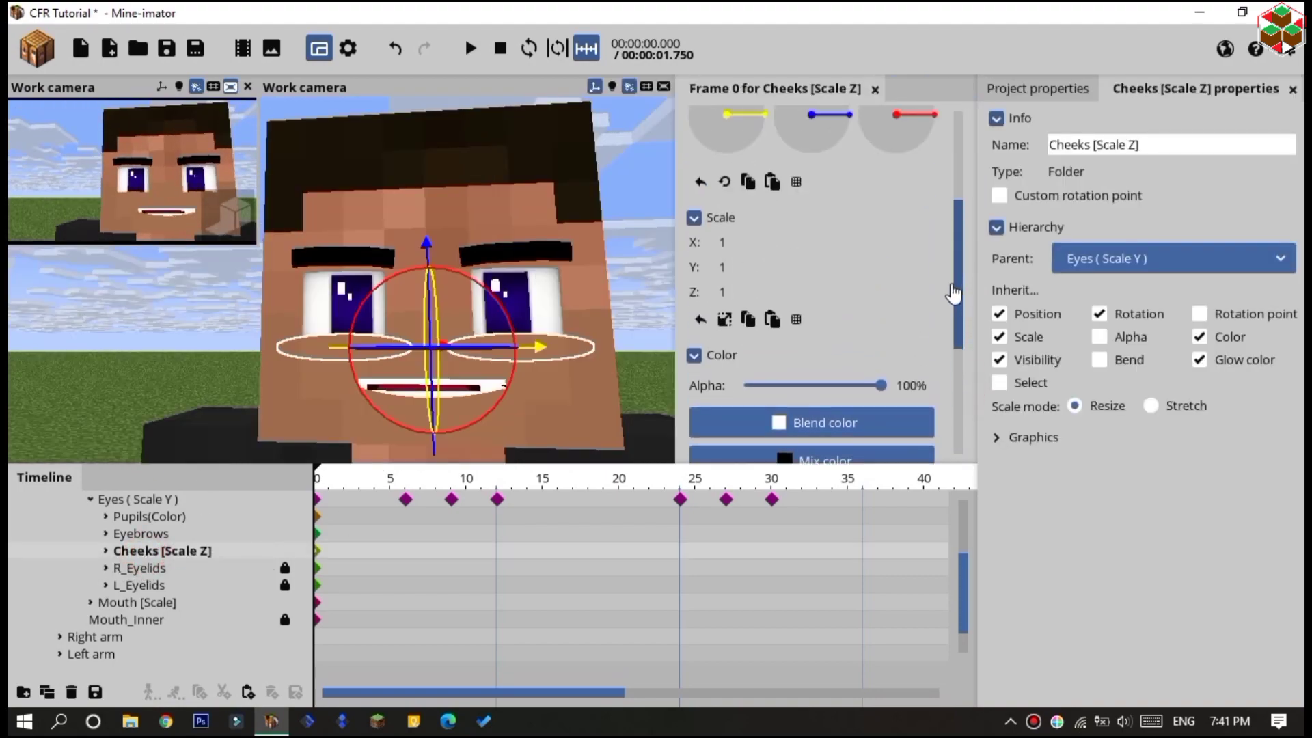
left_click_drag(782, 291, 728, 282)
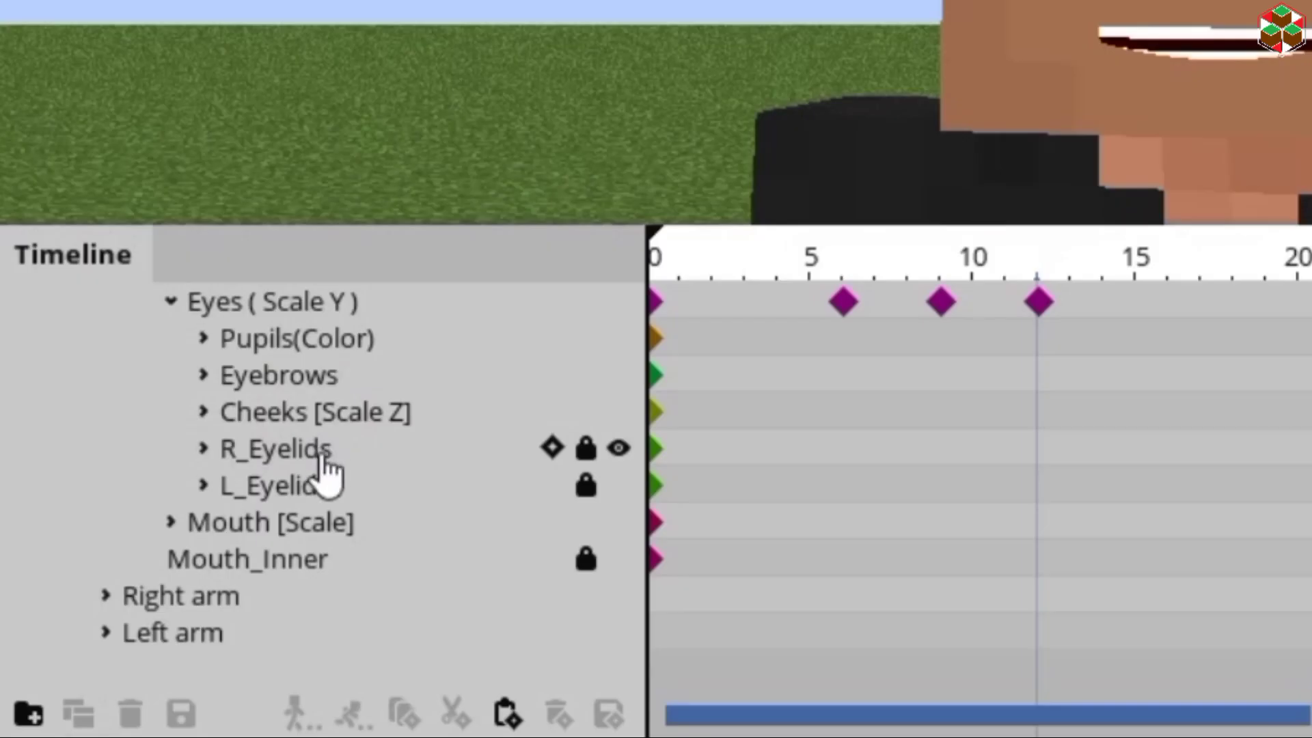
- Select R_Eyelids and L_Eyelids in turn to examine which eye each one covers
left_click(286, 449)
left_click(290, 484)
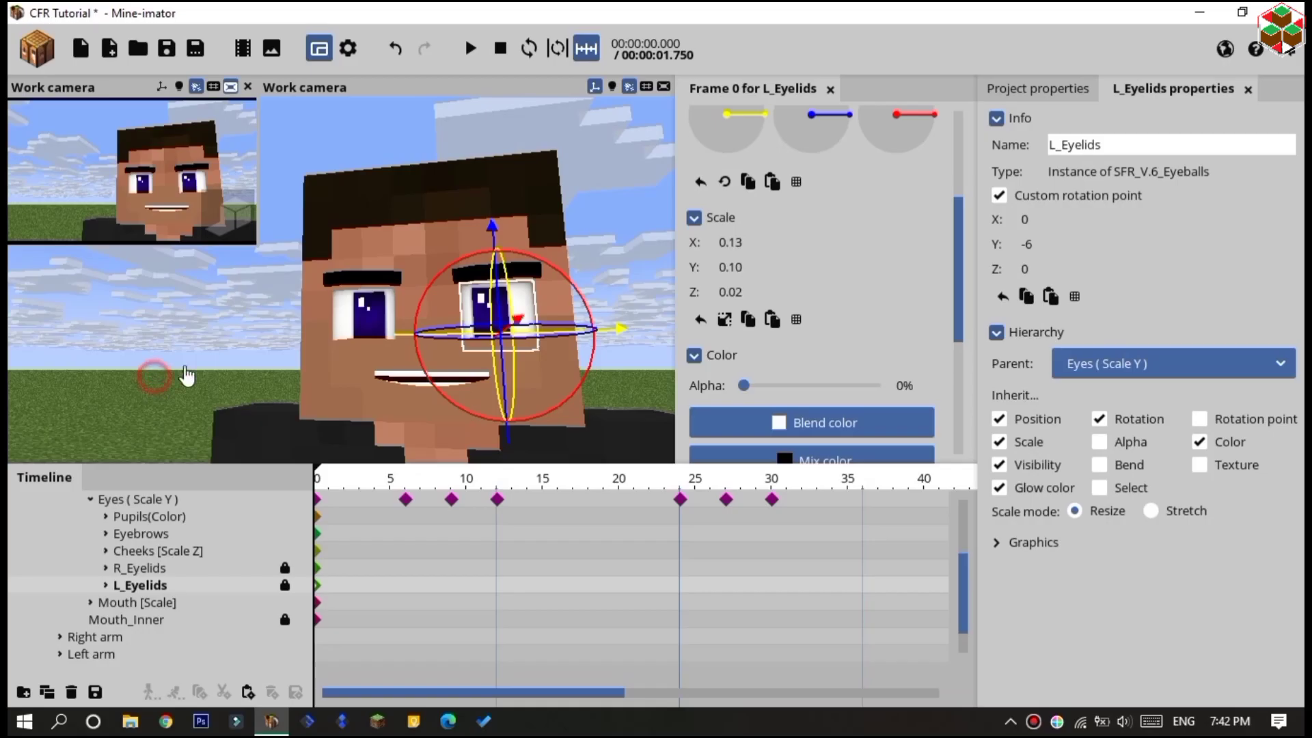
left_click(281, 332)
left_click_drag(282, 334, 467, 332)
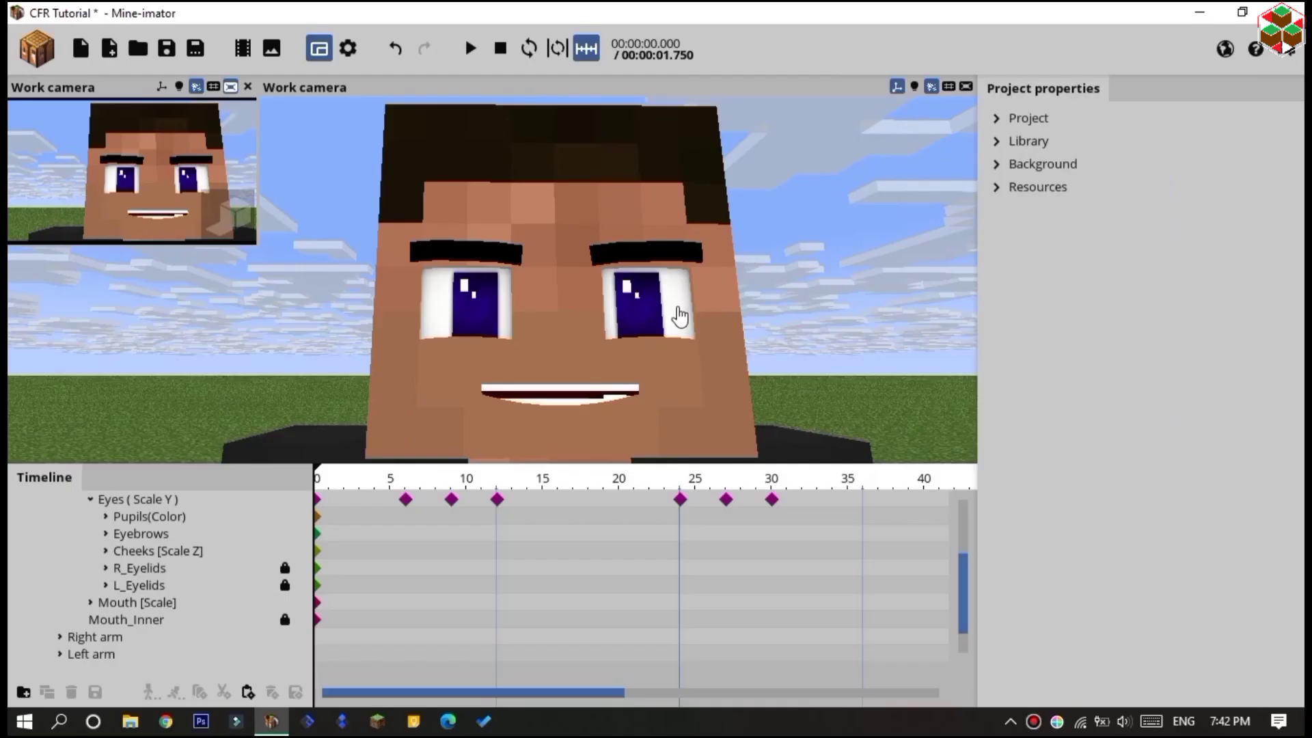
- Select the Eyeball [Color] object of L_Eyelids directly on the character's face in the viewport
left_click(774, 367)
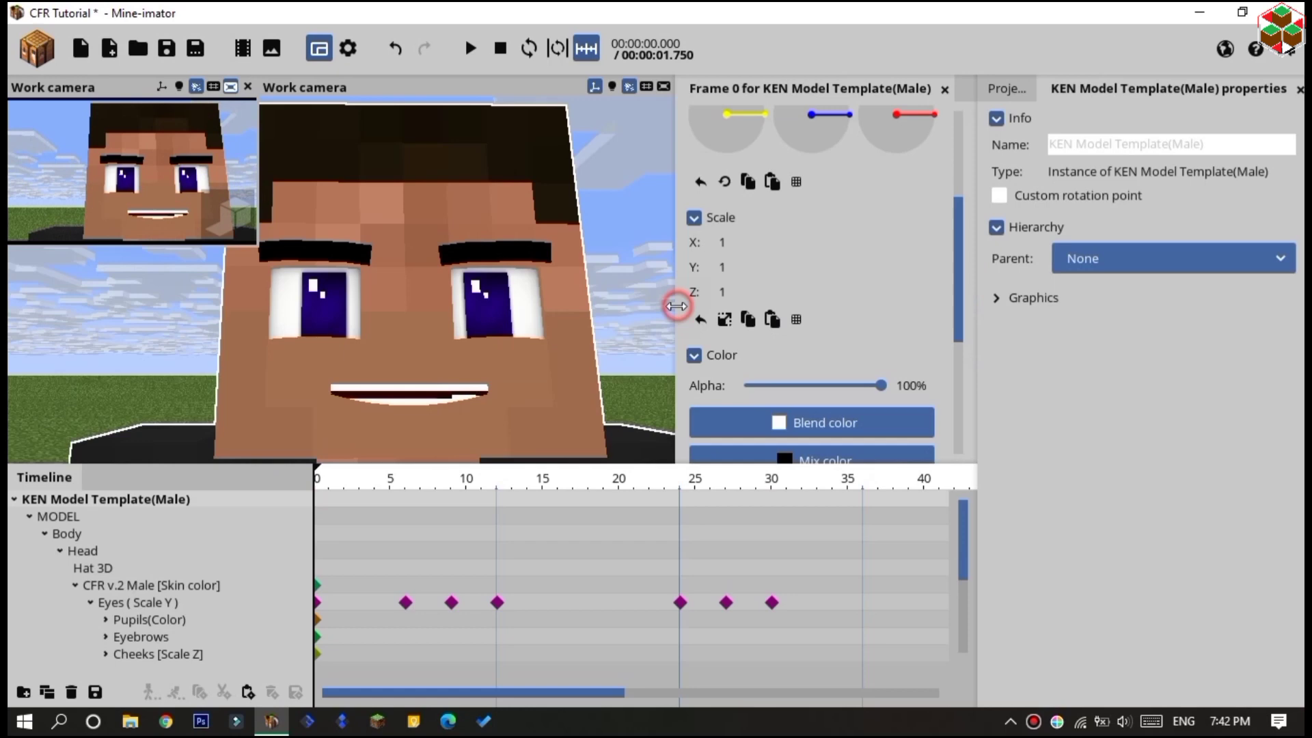
double_click(529, 319)
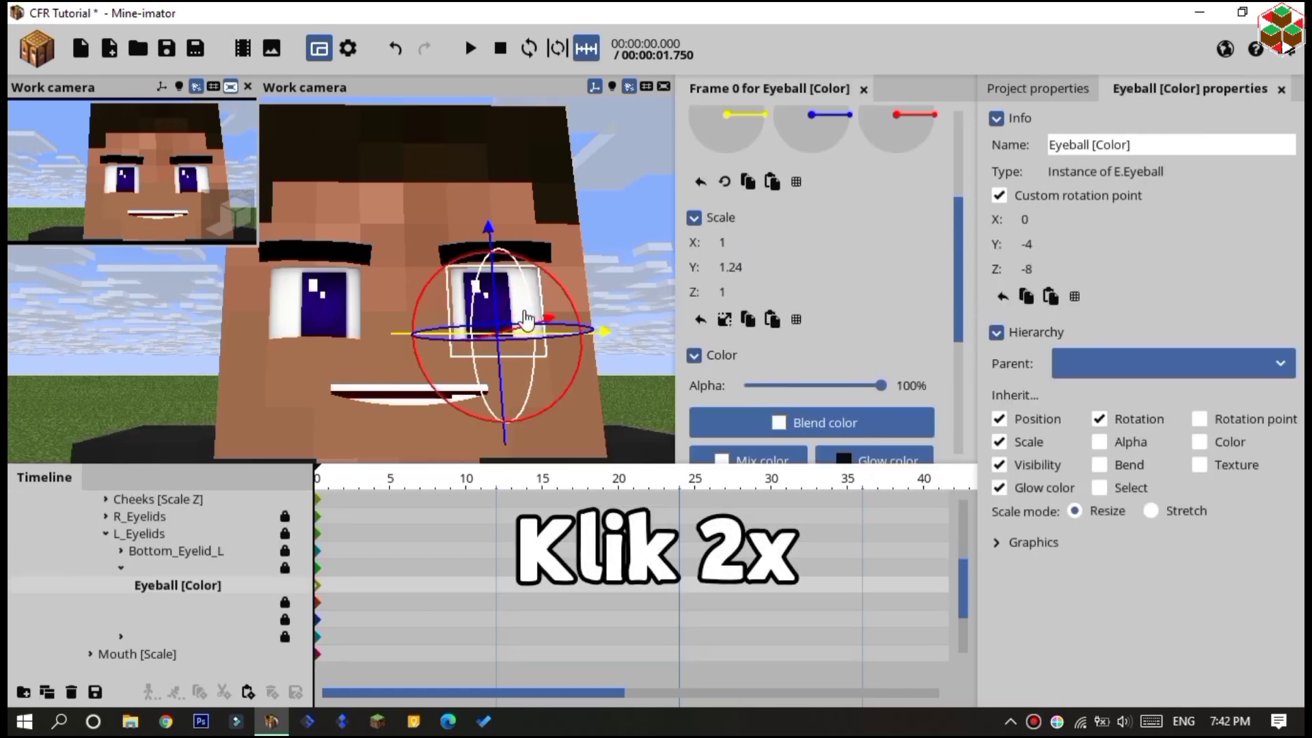
- Select the frame 0 keyframes of both Eyeball [Color] objects, under R_Eyelids and L_Eyelids, together
double_click(287, 315)
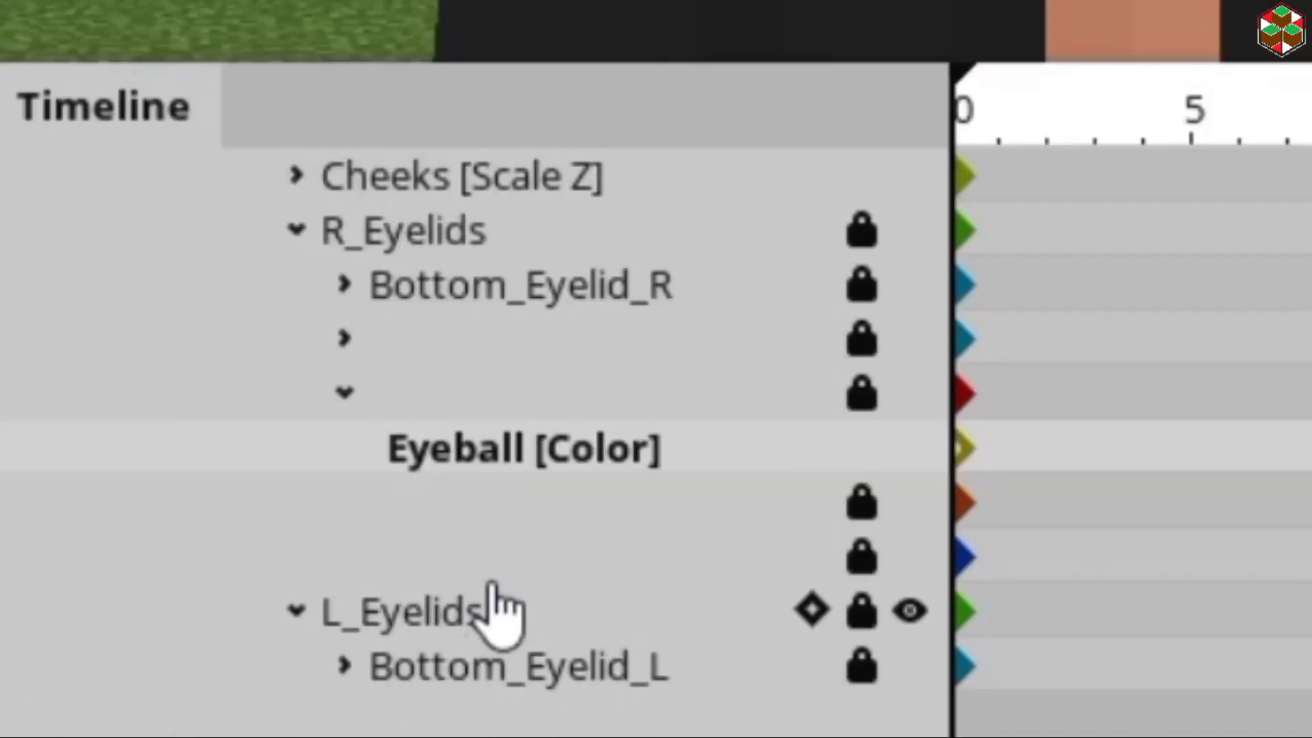
left_click(352, 592)
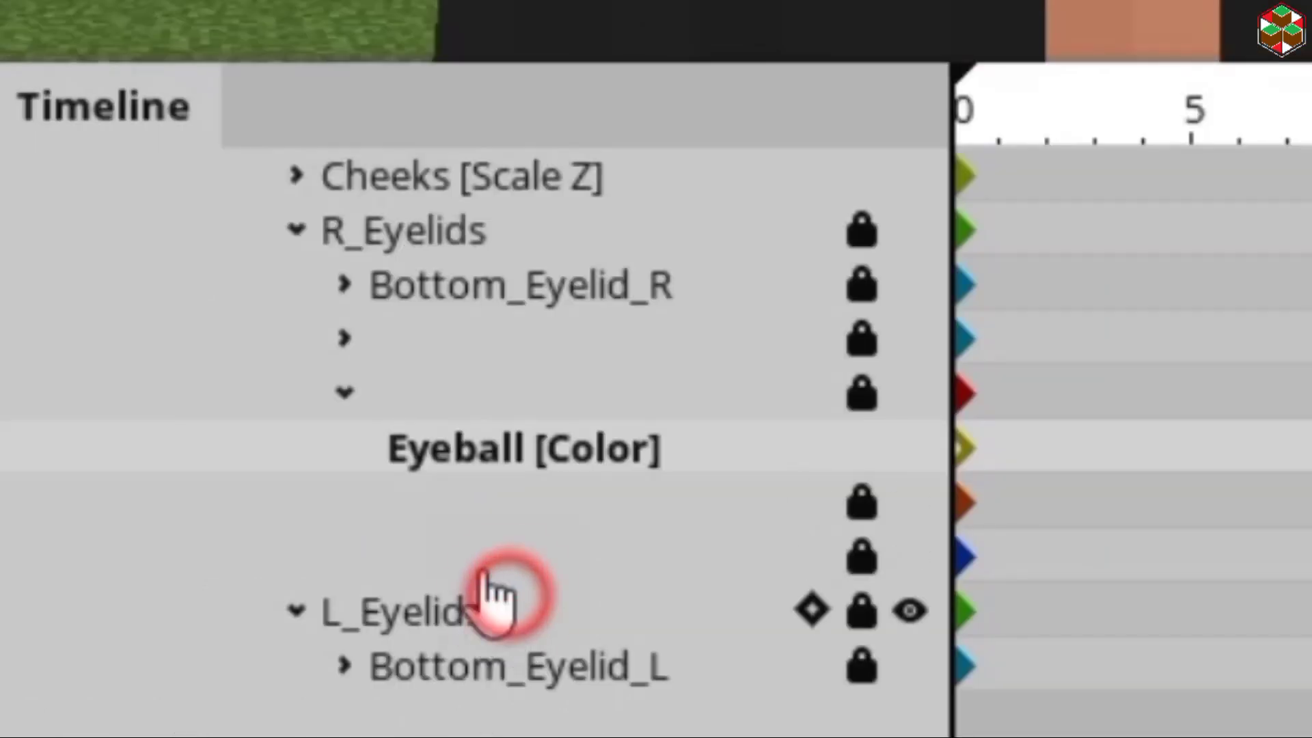
scroll(502, 591, "down", 3)
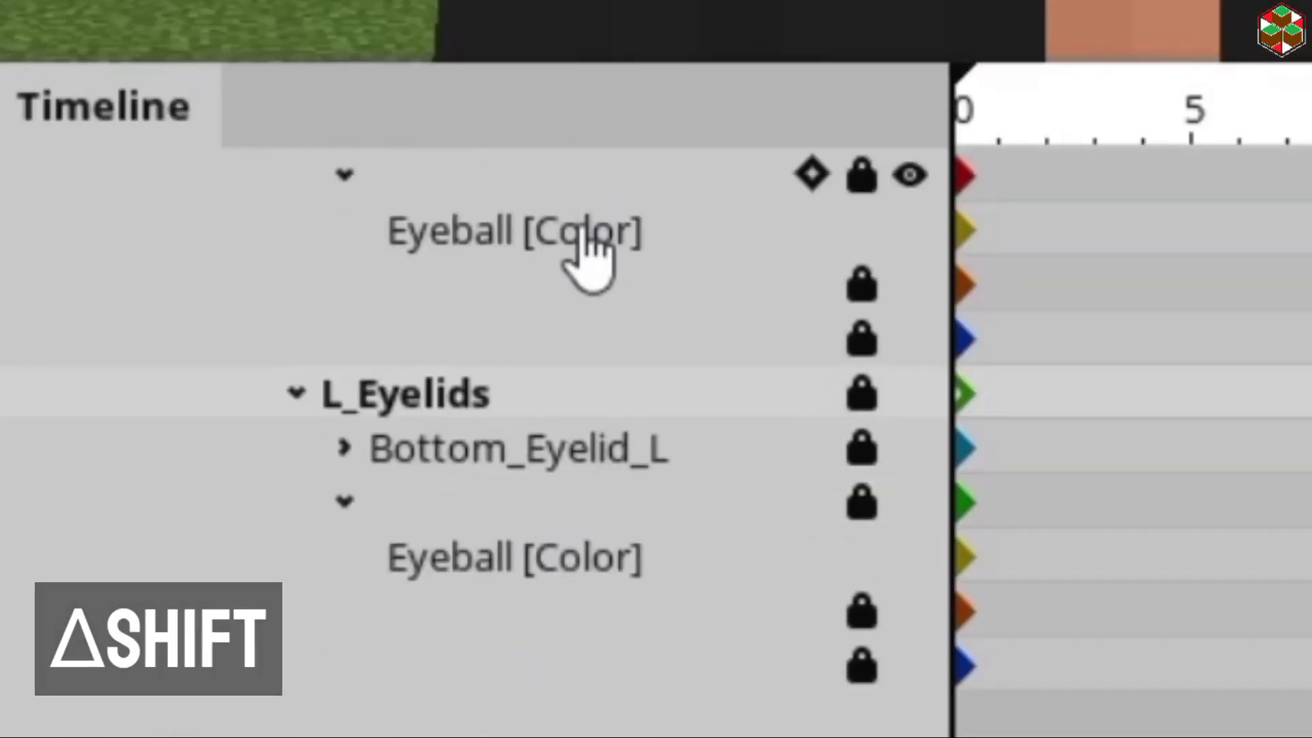
left_click(584, 229, "shift")
left_click(811, 229)
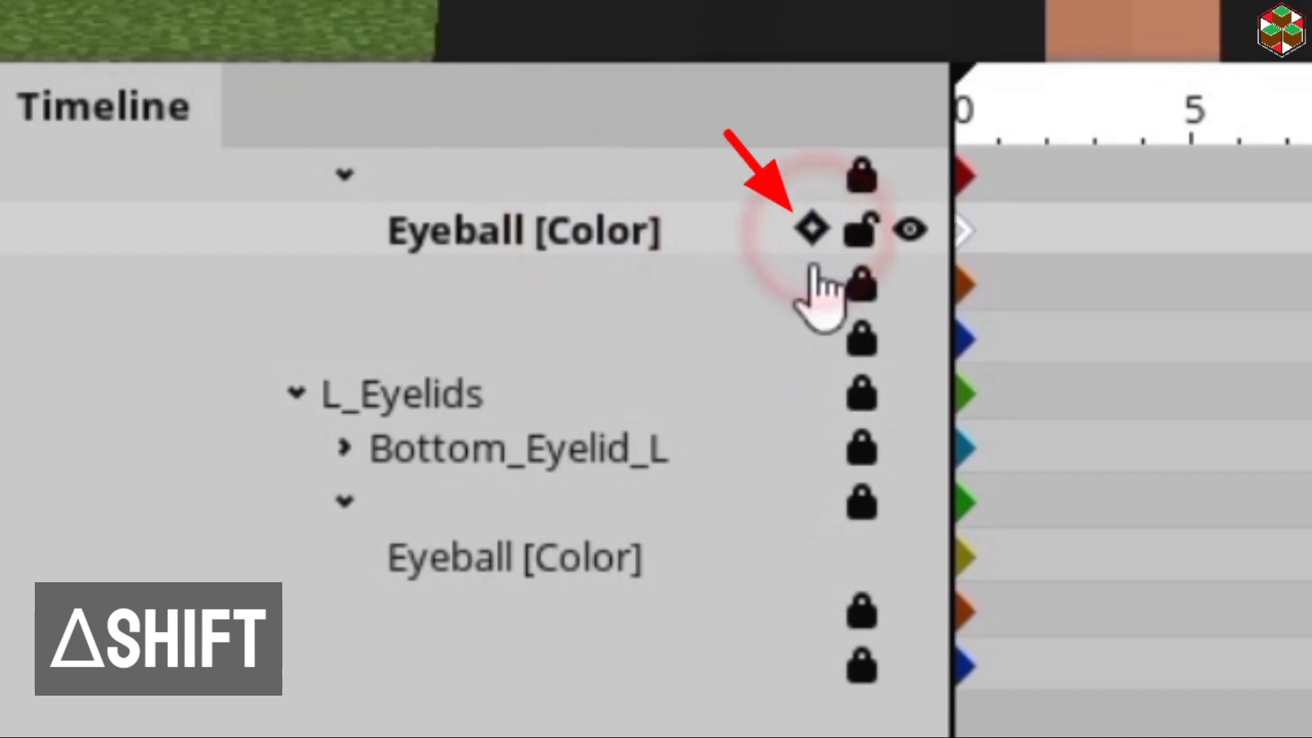
left_click(812, 556, "shift")
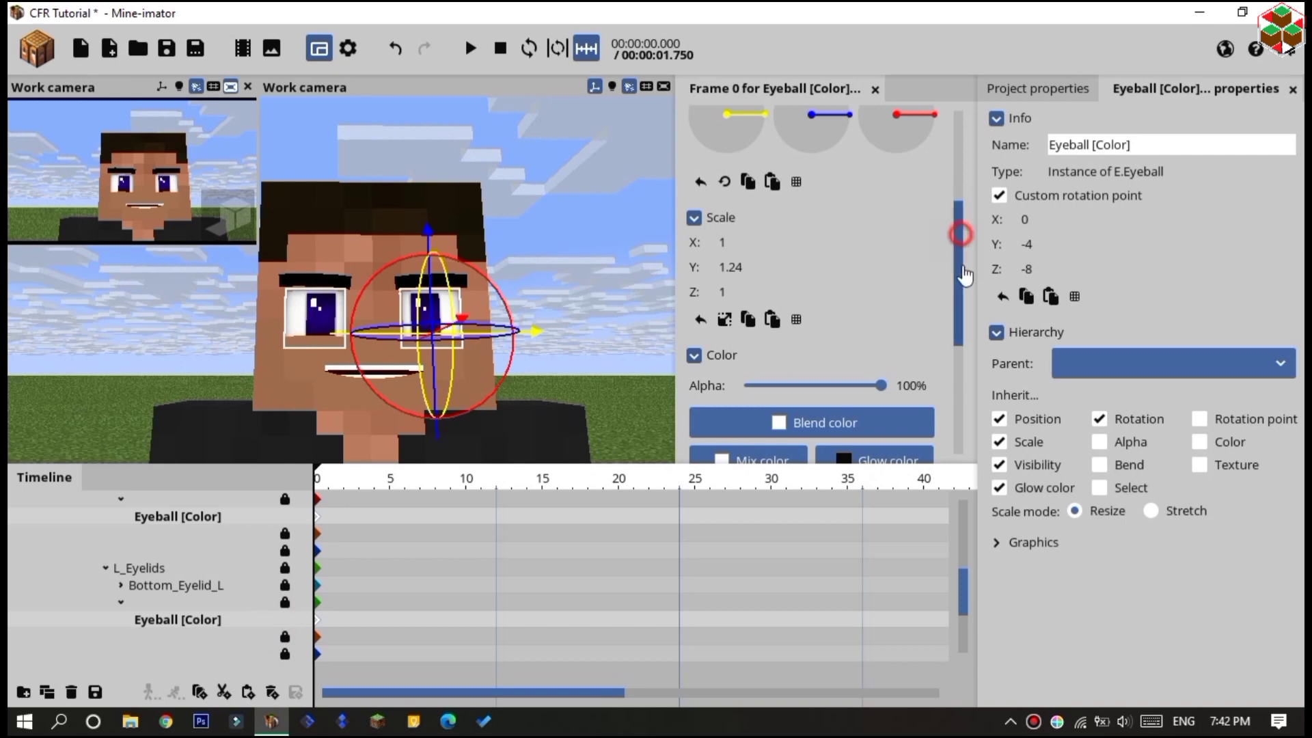
- Try a fully saturated red blend color on both eyeballs, and reset it to the default
left_click_drag(964, 275, 952, 328)
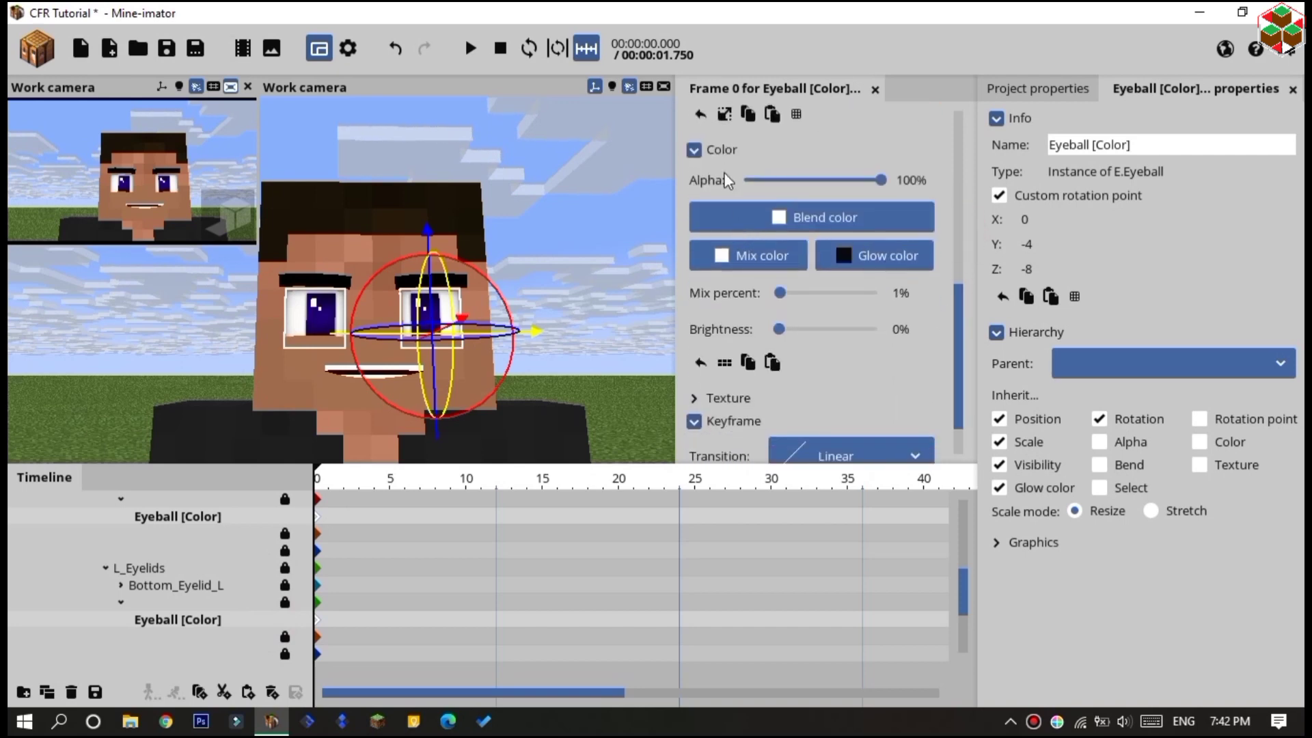
left_click(777, 219)
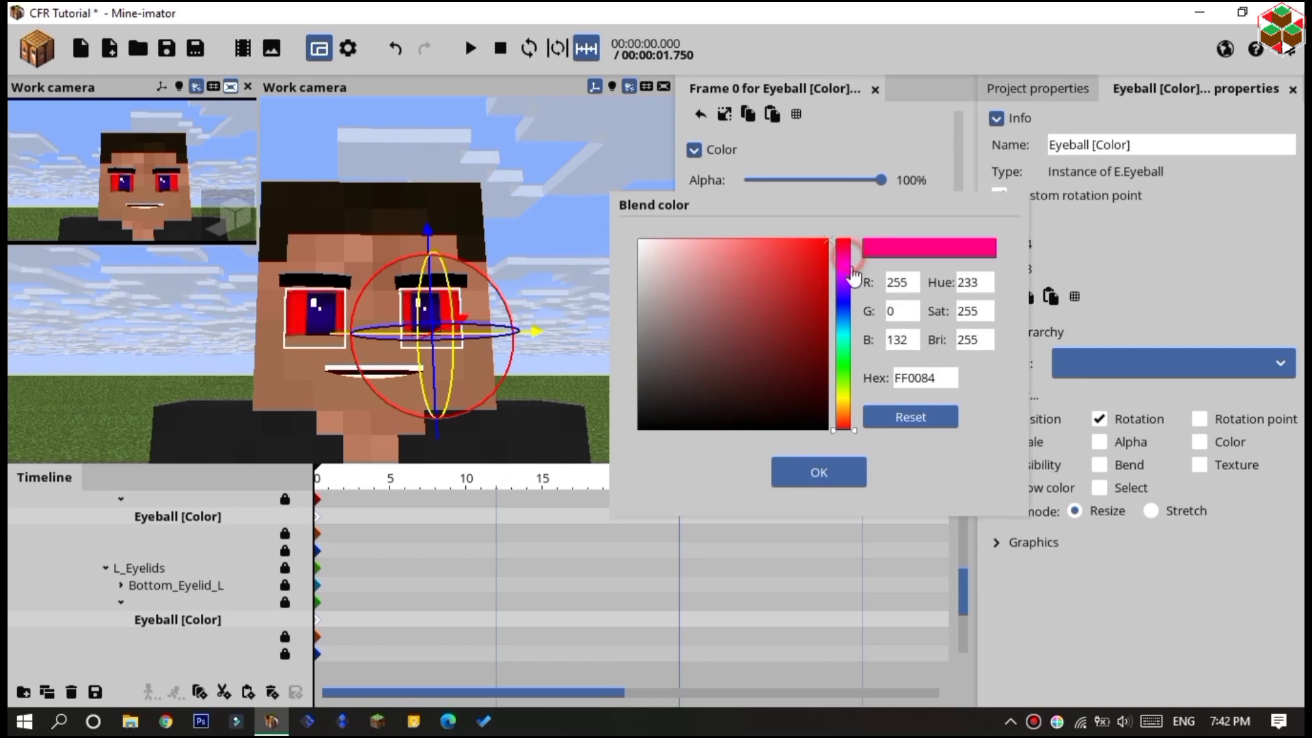
left_click_drag(853, 276, 881, 198)
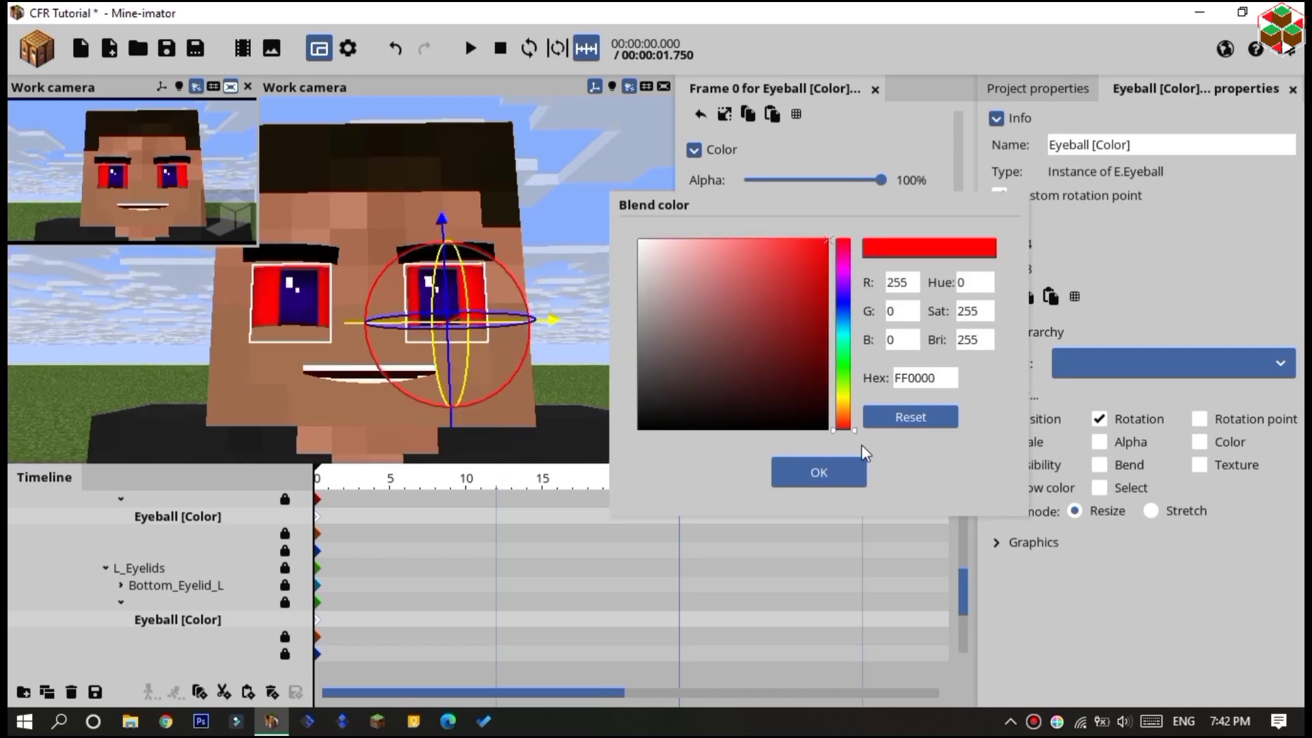
left_click(909, 417)
left_click(820, 473)
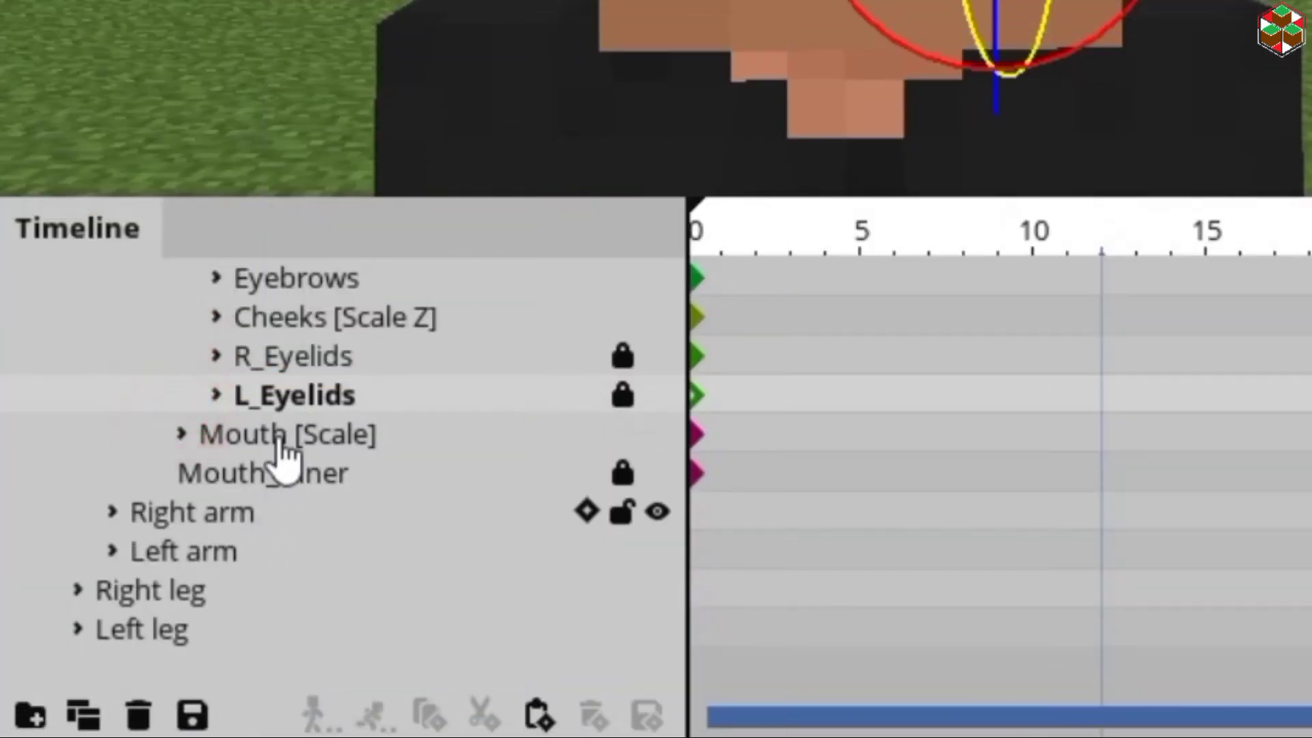
- Select Mouth [Scale], expand its child objects and bring up its scale settings at frame 0
left_click(250, 444)
left_click(132, 444)
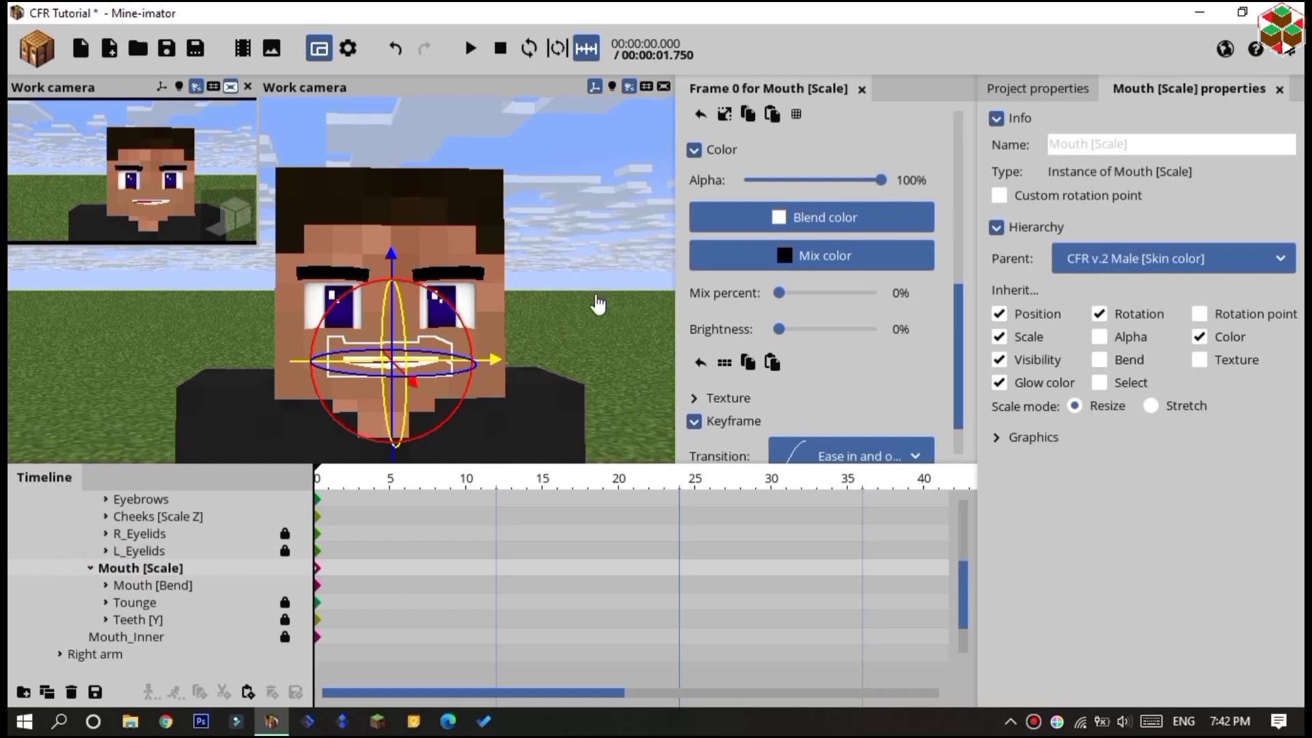
left_click_drag(598, 301, 625, 252)
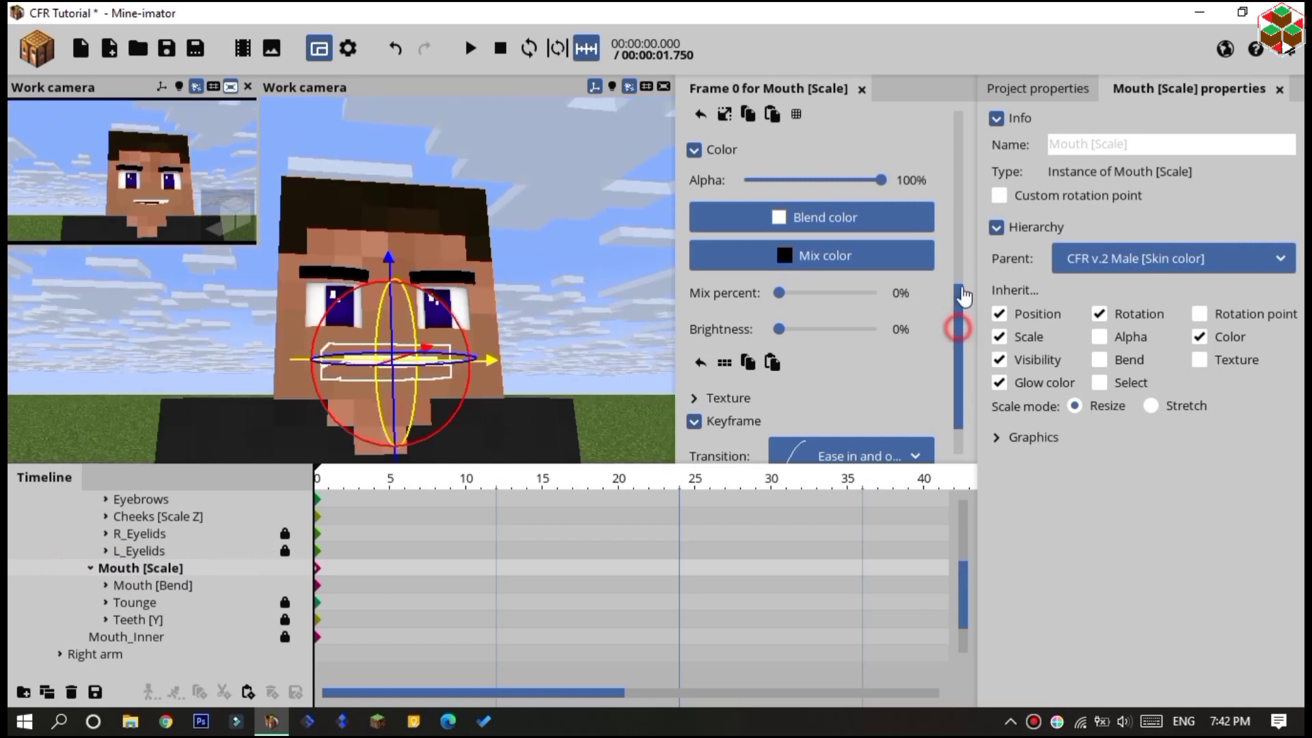
left_click_drag(963, 297, 964, 230)
scroll(592, 283, "up", 3)
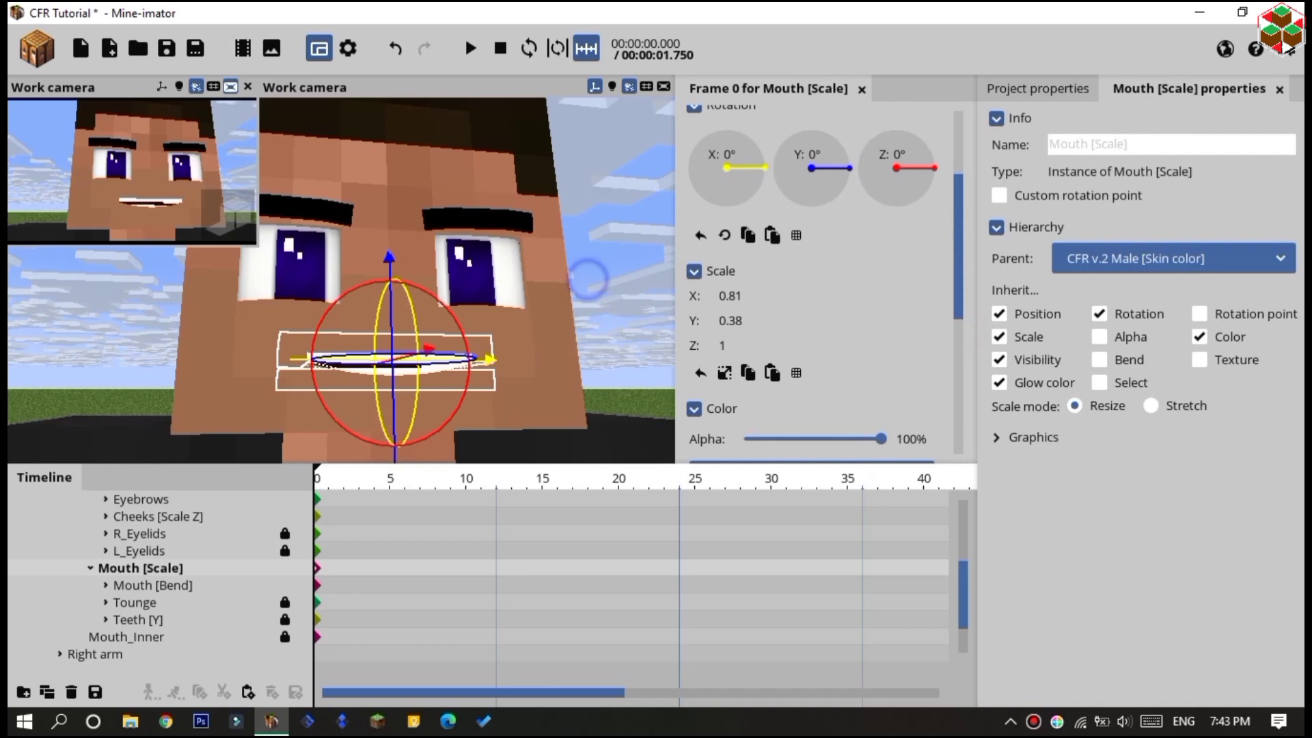
left_click_drag(588, 278, 619, 318)
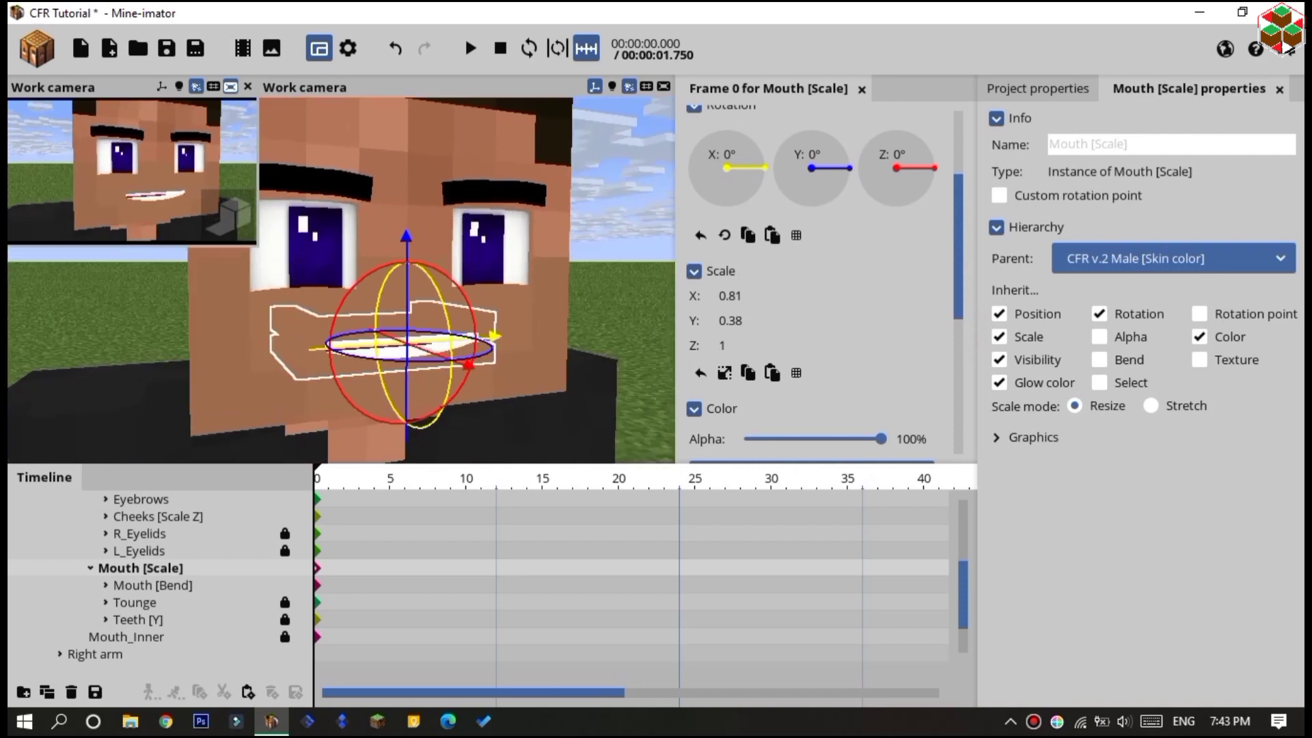
- Try posing Mouth [Scale] off-center with scale X about 0.40, Y about 0.44 and a Z rotation of about 11°
left_click_drag(742, 326, 786, 321)
left_click_drag(765, 300, 769, 330)
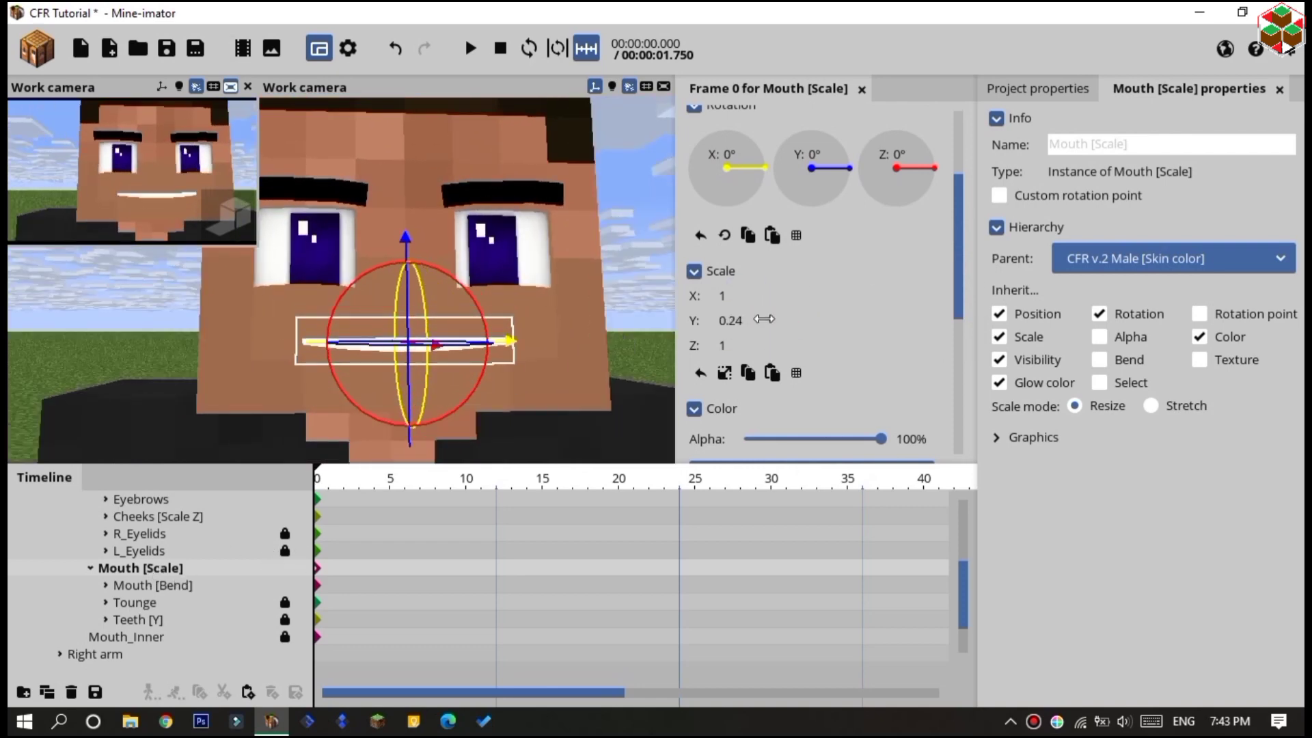
left_click_drag(511, 341, 564, 341)
left_click_drag(531, 305, 527, 284)
left_click_drag(795, 322, 761, 319)
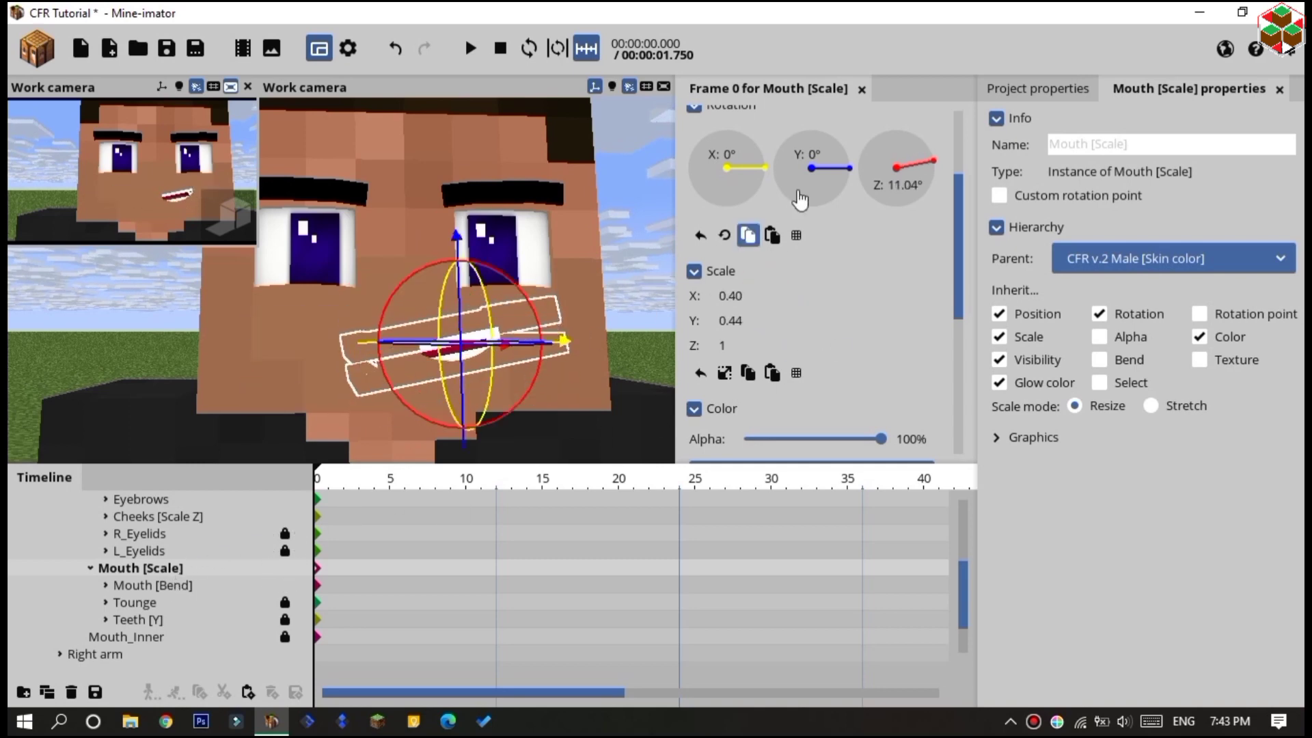
scroll(755, 320, "up", 3)
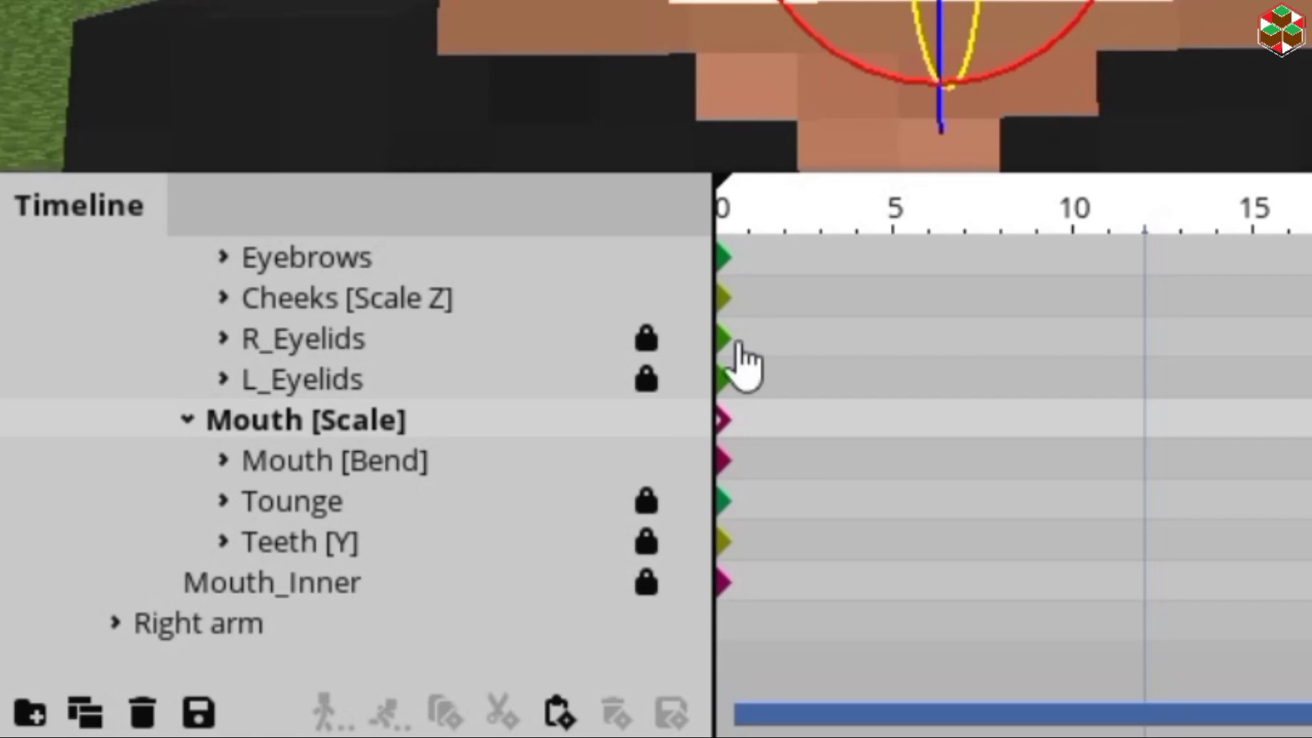
- Select Mouth [Bend] and bend the mouth into a downward curve at frame 0
left_click(387, 465)
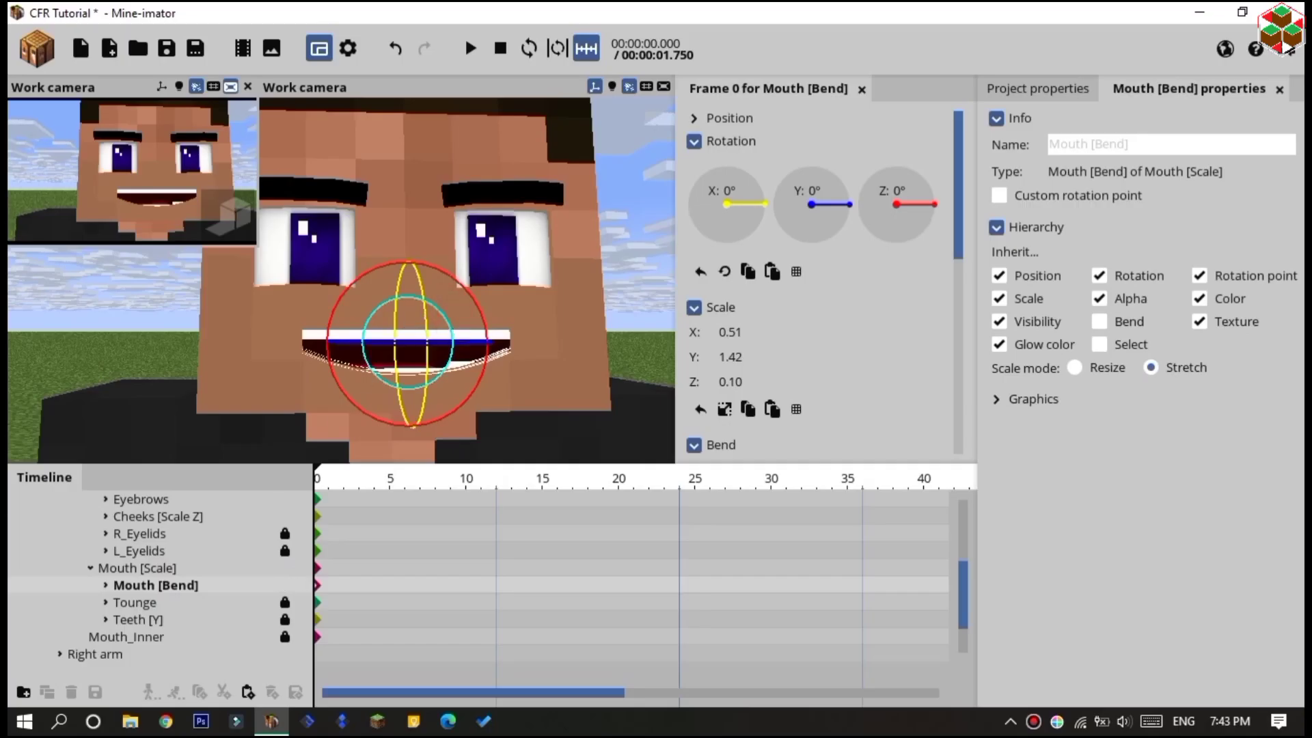
left_click_drag(441, 287, 441, 316)
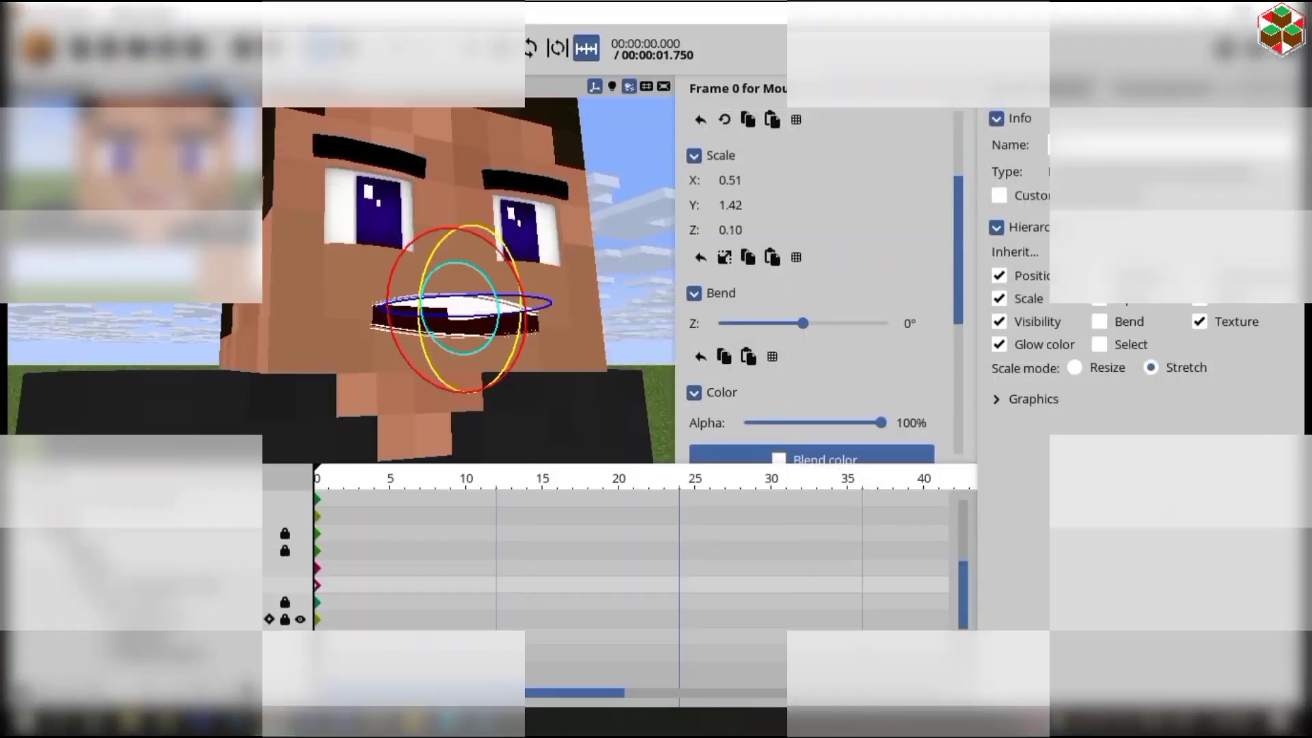
- Select Tounge to examine it inside the mouth, and adjust the Y scale of Teeth [Y] at frame 0
left_click(136, 602)
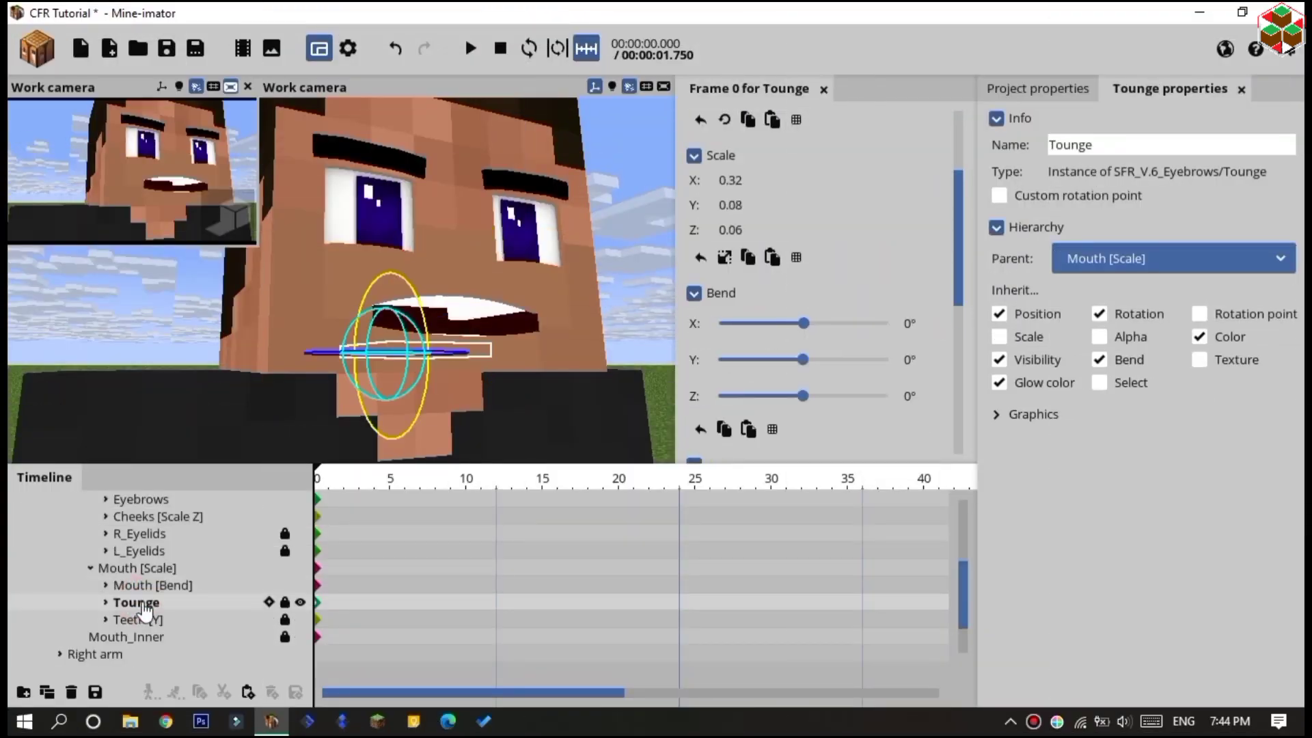
left_click_drag(509, 278, 438, 331)
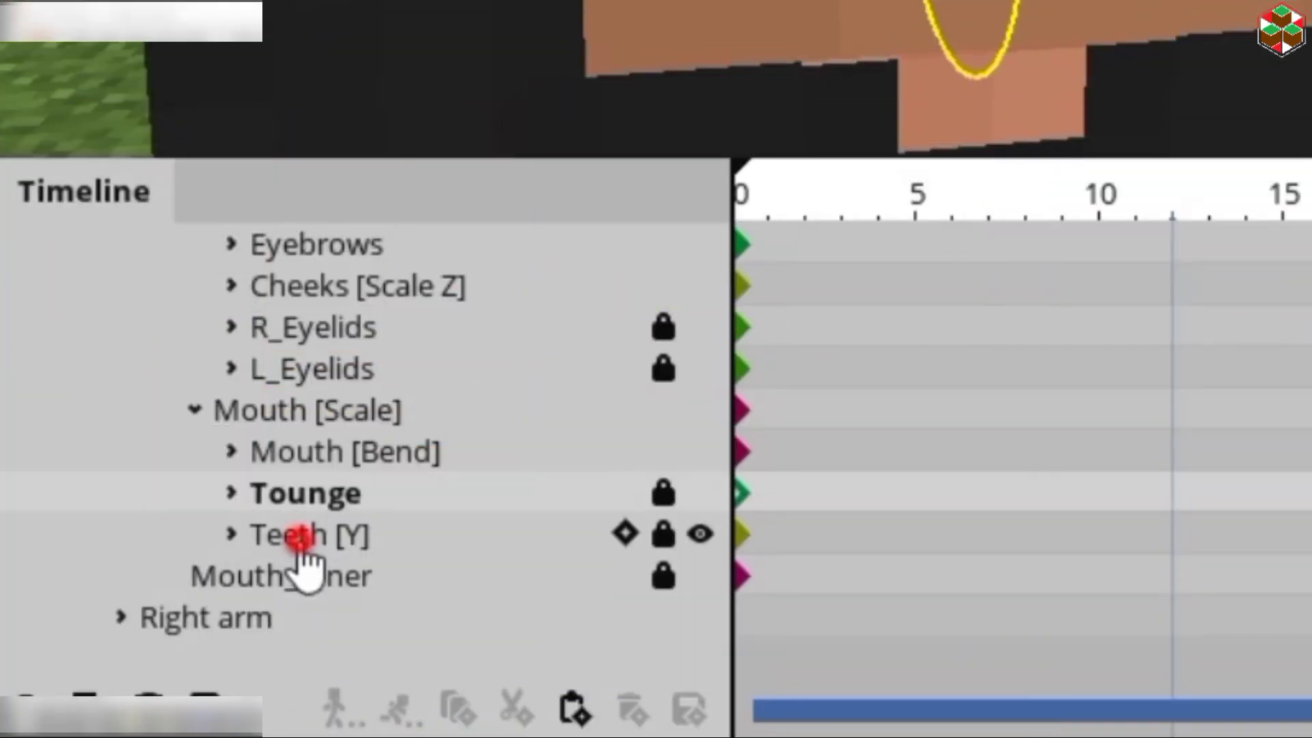
left_click(143, 619)
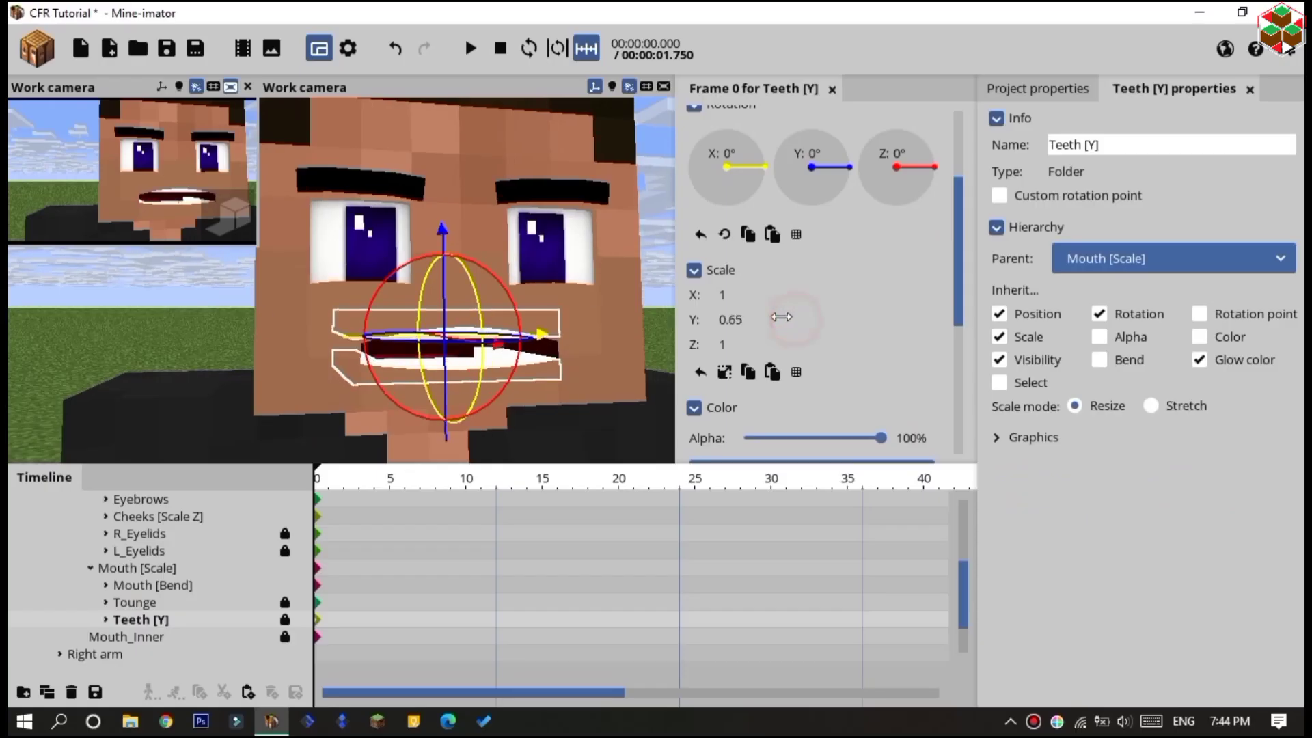
left_click_drag(810, 308, 772, 315)
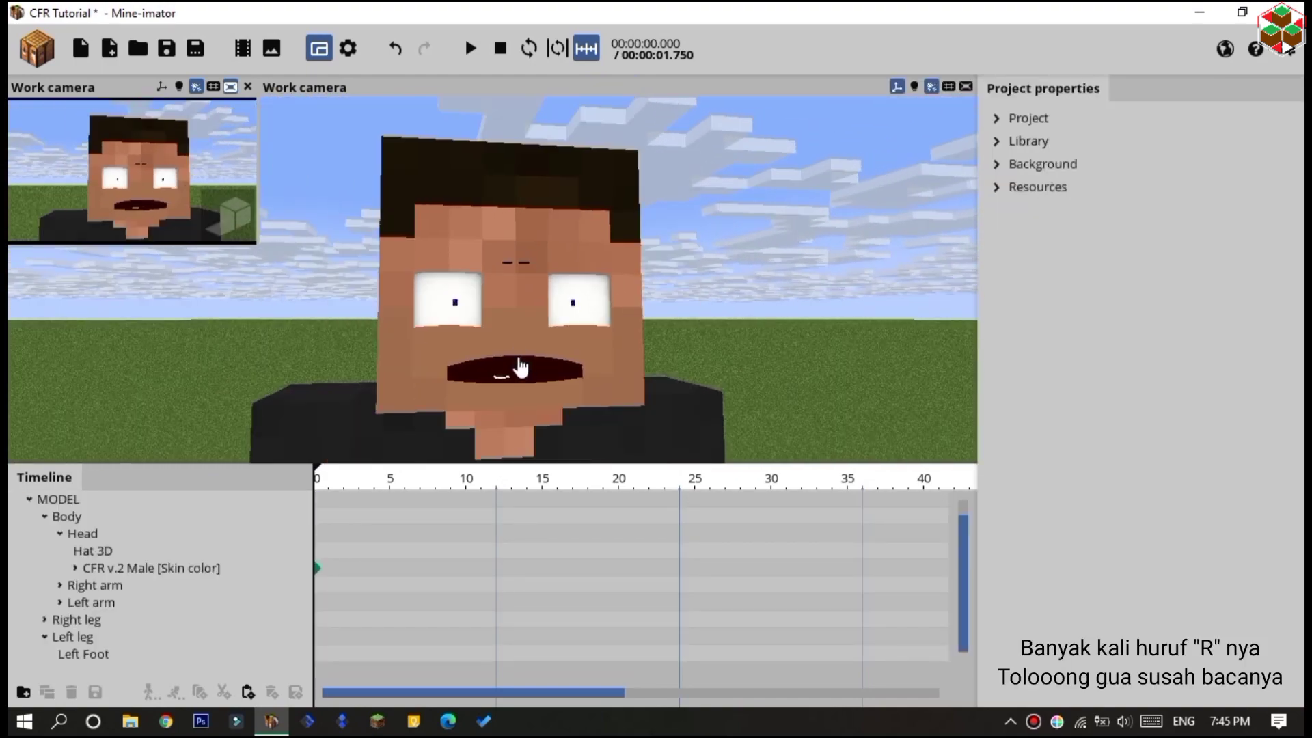
- Import the rig CFR v.2 Male [Skin color] 8X.miobject from the CVR V2 Scale 8x folder
left_click_drag(519, 362, 555, 362)
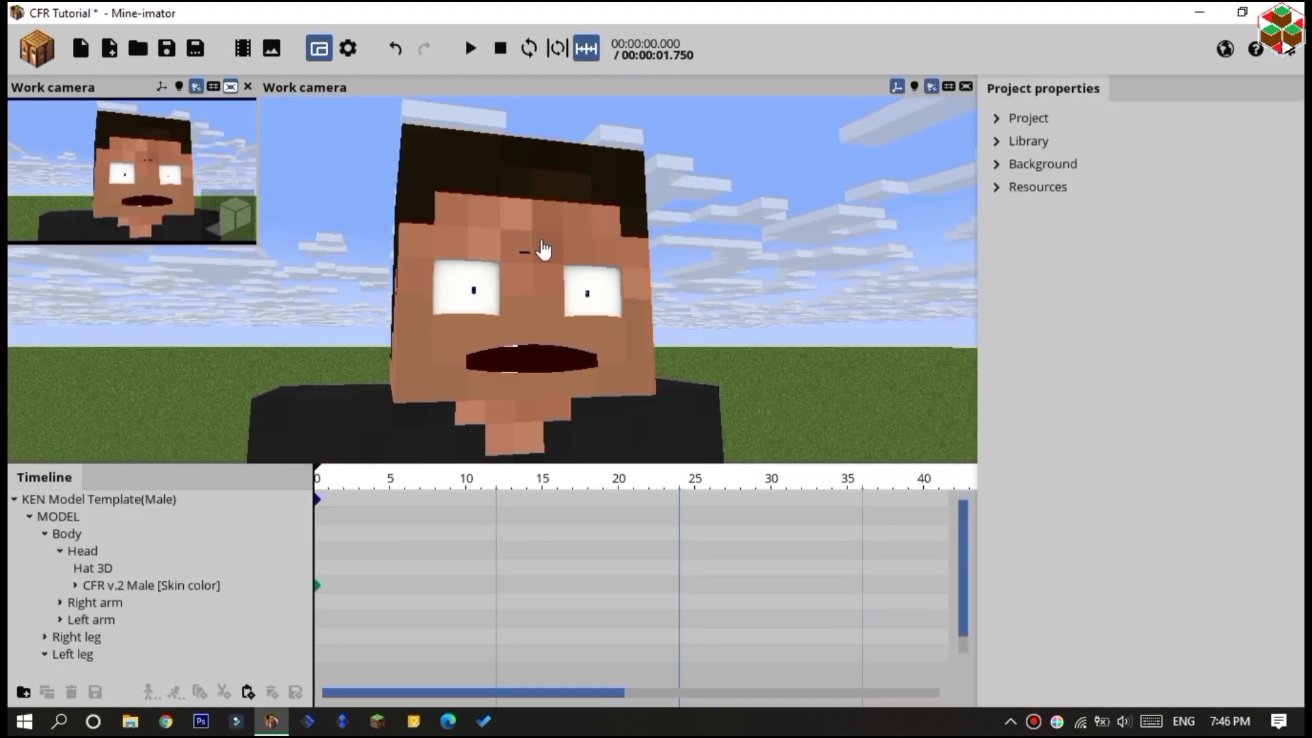
left_click(111, 50)
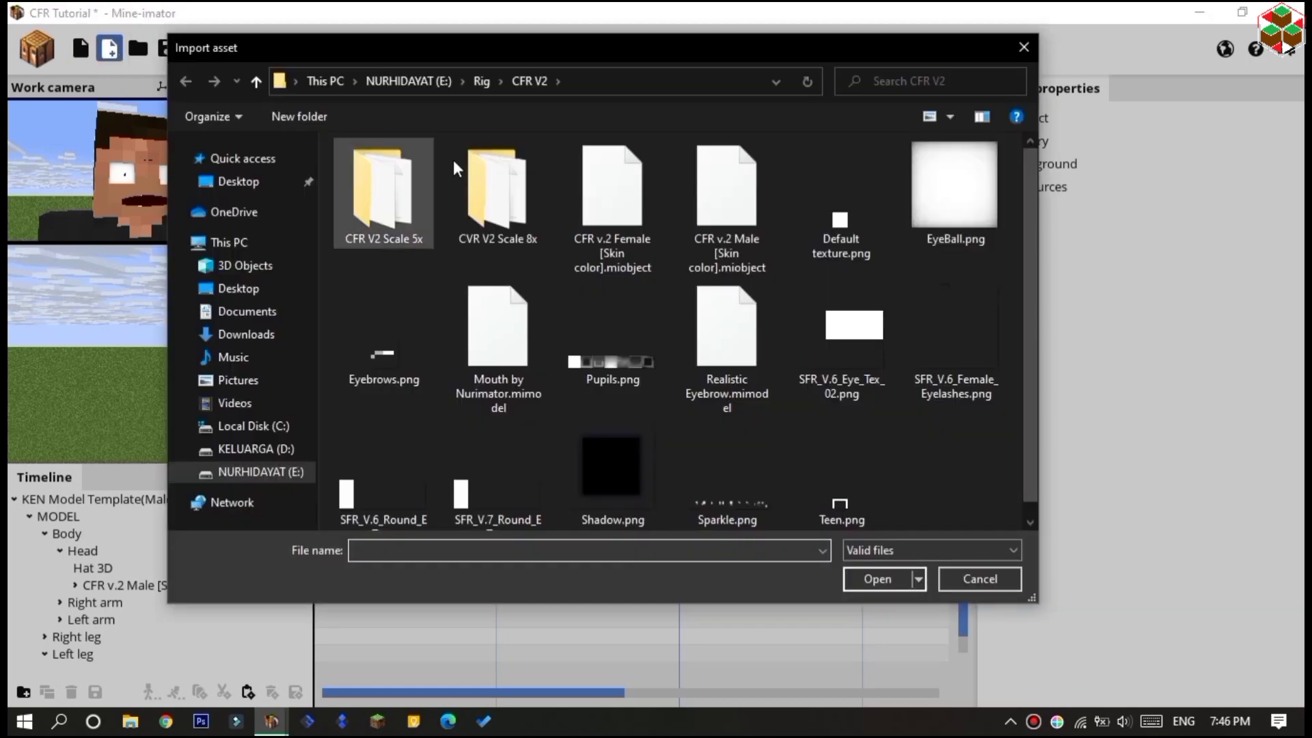
double_click(497, 225)
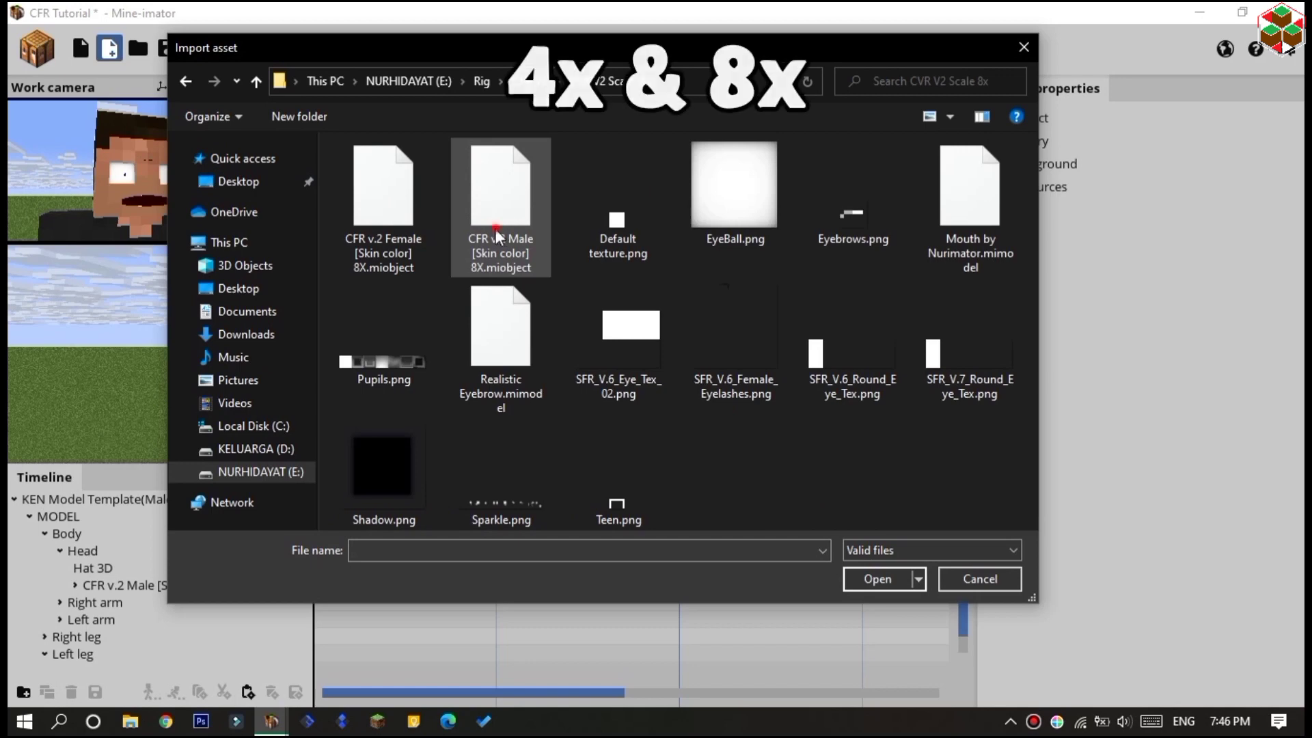
left_click(496, 233)
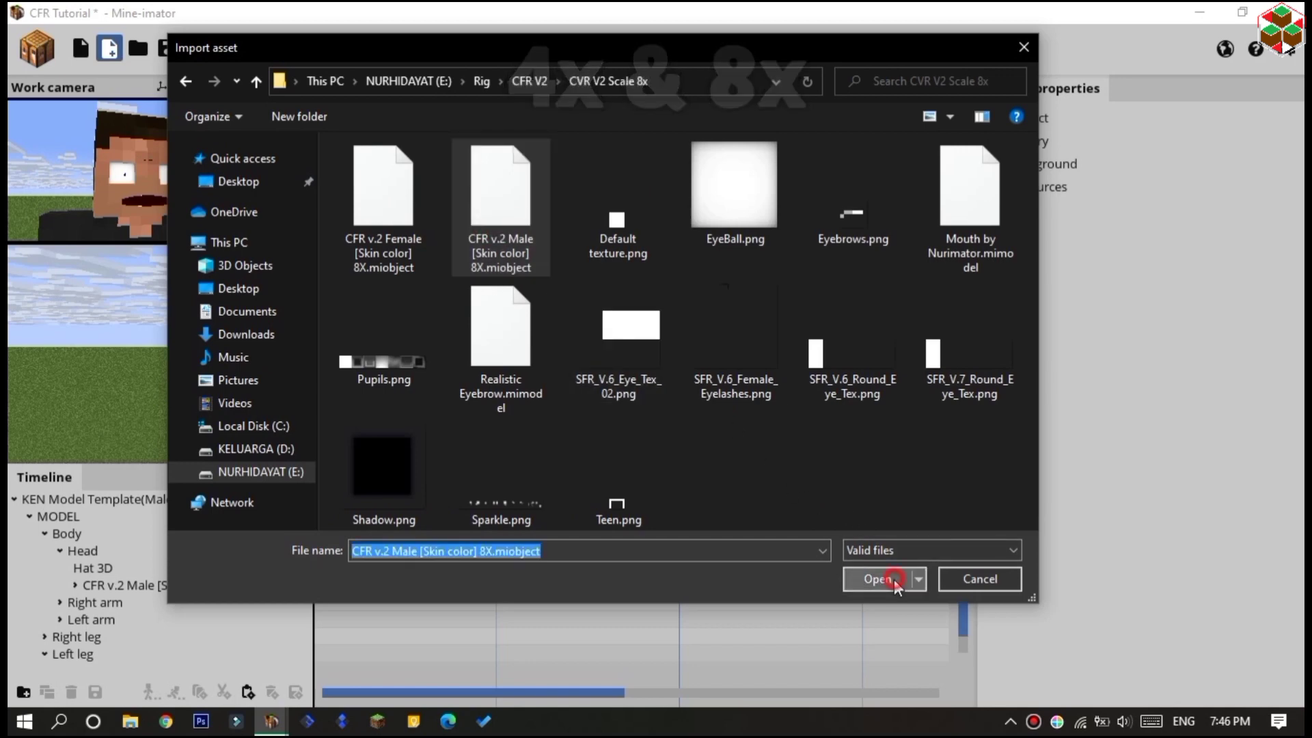
left_click(881, 580)
- Parent the imported CFR v.2 Male [Skin color] 8X rig to Head and check its fit on the face
left_click_drag(106, 648, 124, 559)
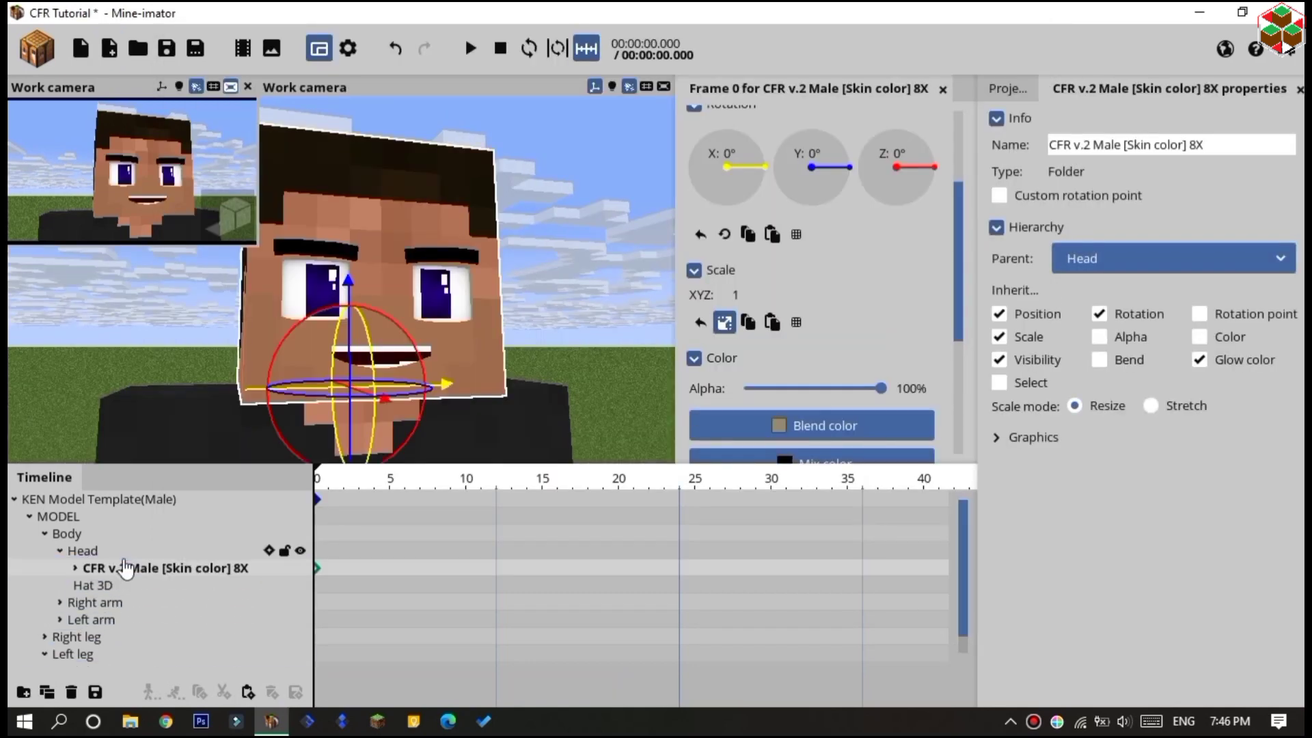
left_click(555, 255)
left_click_drag(554, 256, 547, 225)
scroll(574, 256, "up", 3)
scroll(602, 255, "down", 5)
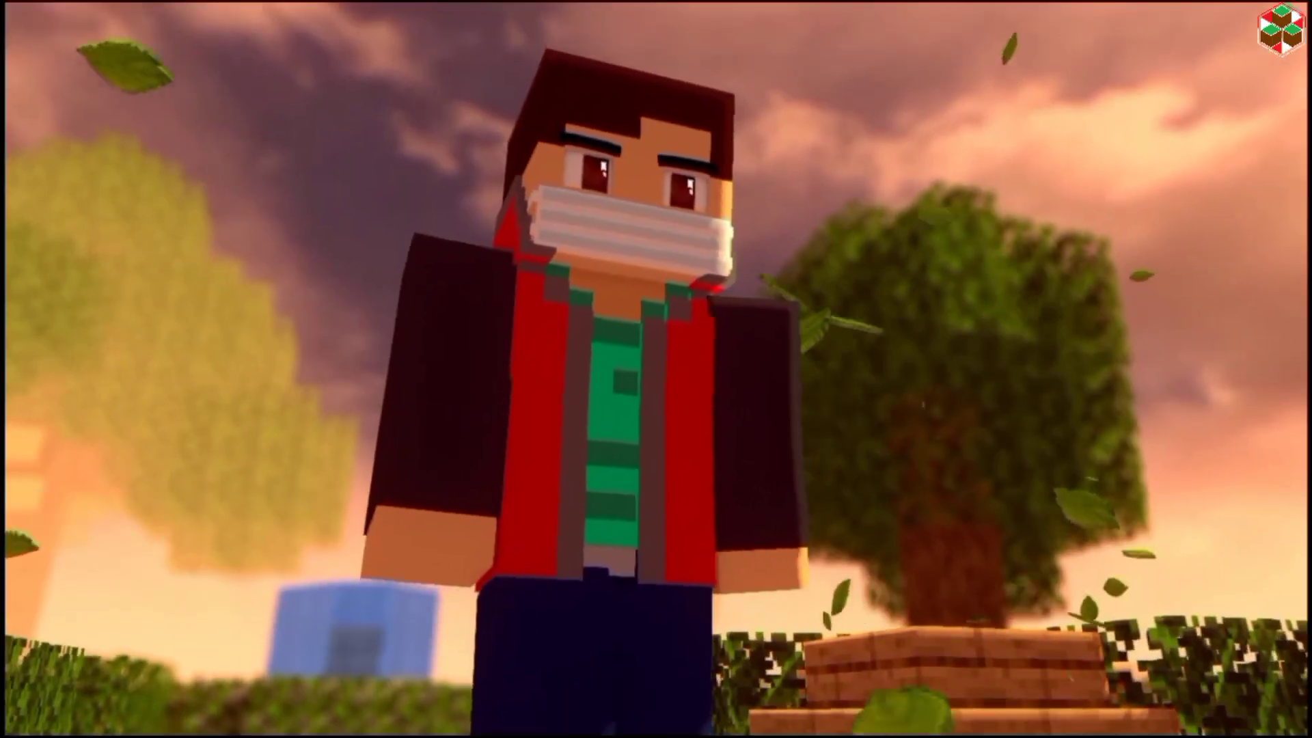